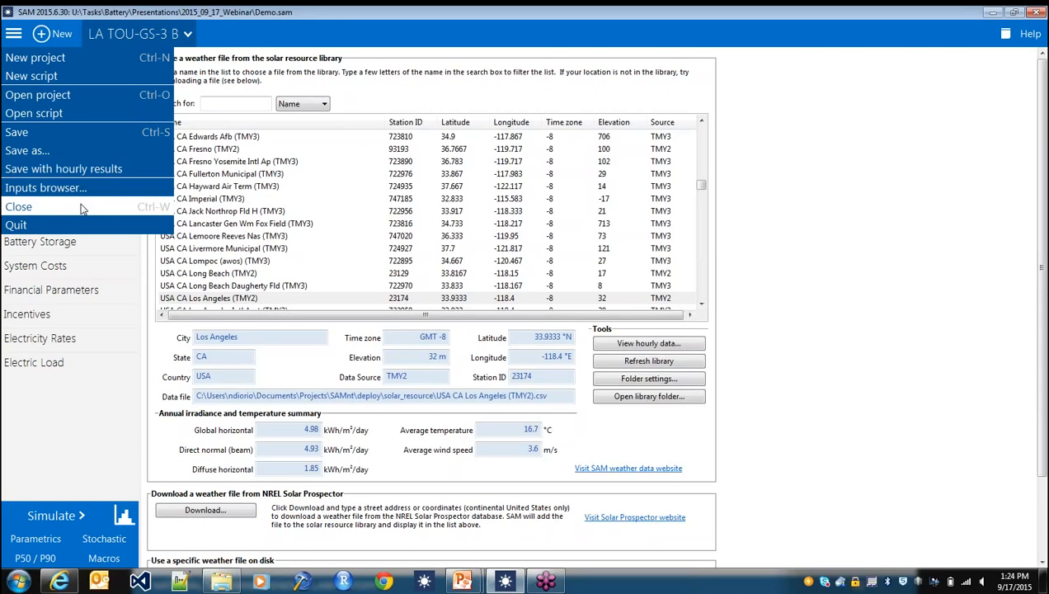
- Close the current project with its changes saved and start a new Photovoltaic (detailed) project with the Commercial (distributed) financial model
{"action": "left_click", "coordinate": [82, 209]}
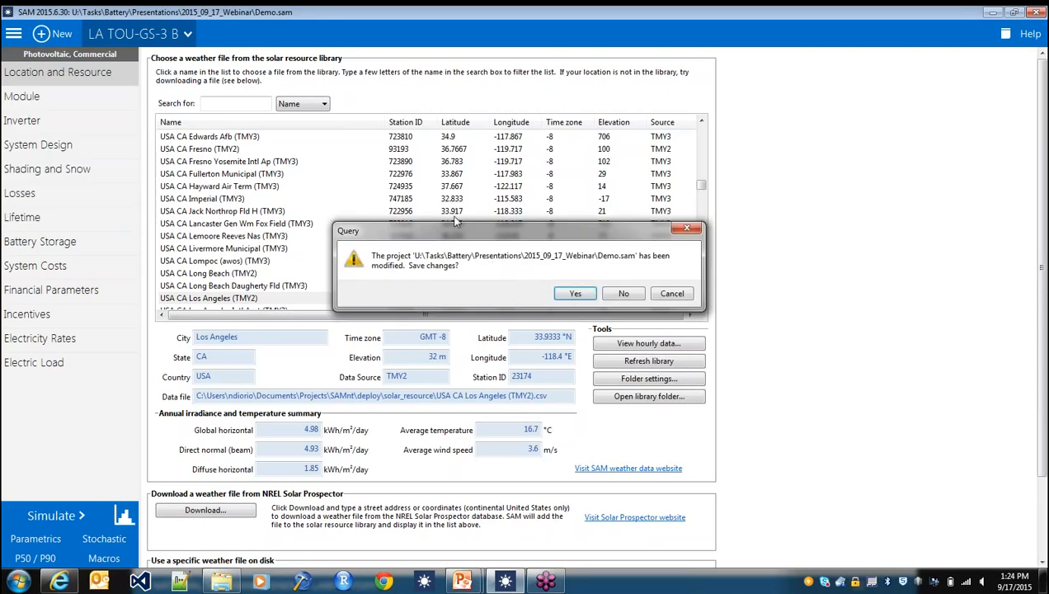
{"action": "left_click", "coordinate": [570, 293]}
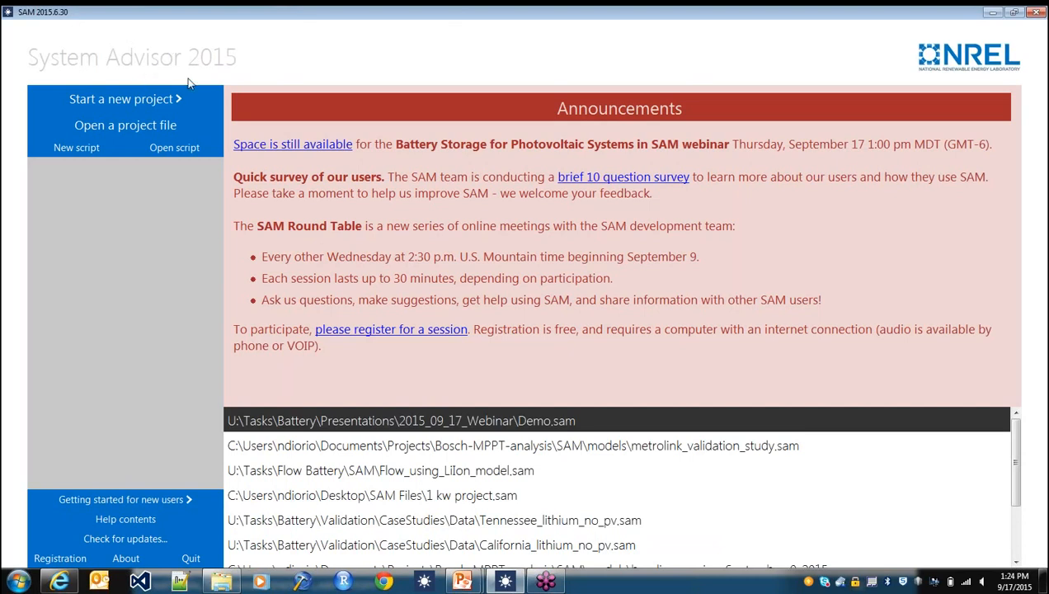
{"action": "left_click", "coordinate": [148, 99]}
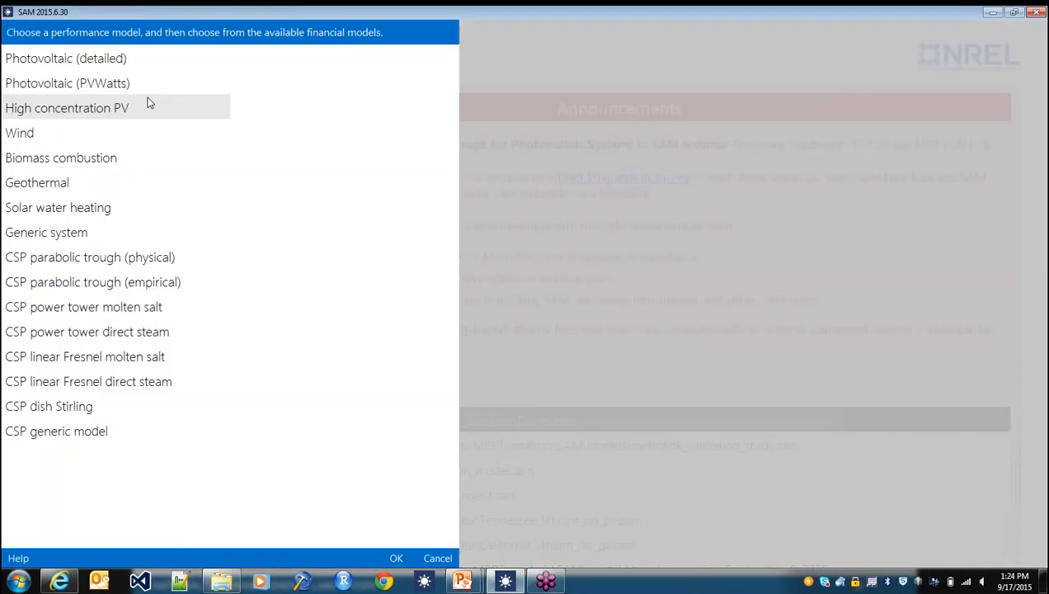
{"action": "left_click", "coordinate": [63, 66]}
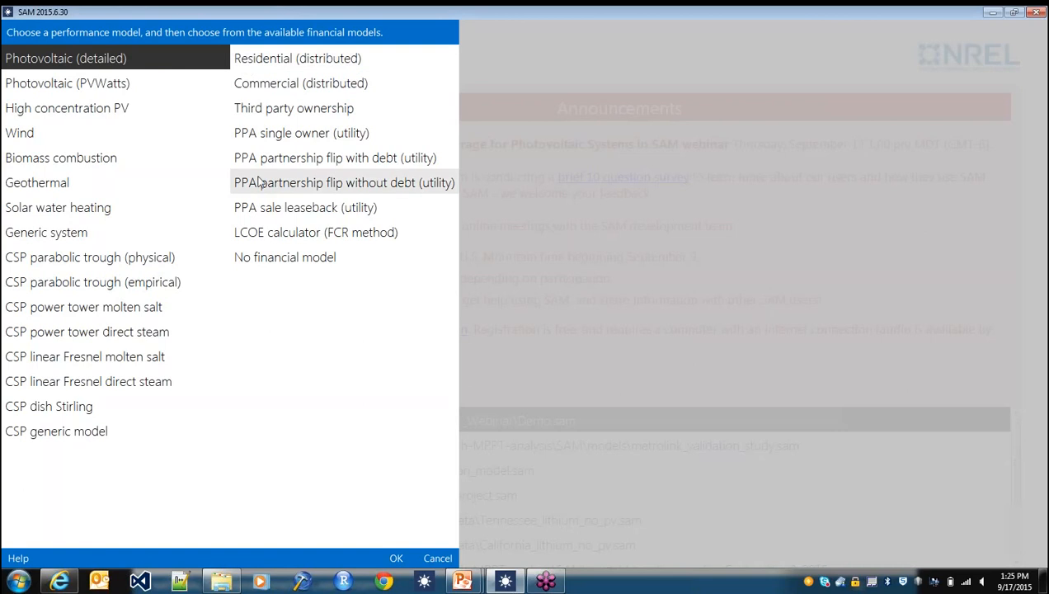
{"action": "left_click", "coordinate": [300, 84]}
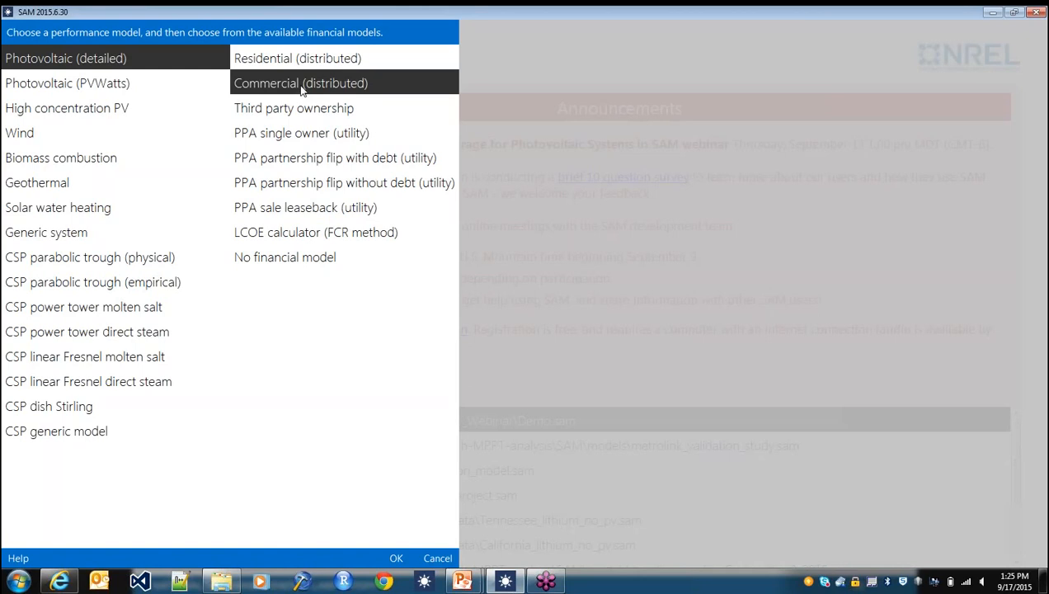
{"action": "left_click", "coordinate": [396, 559]}
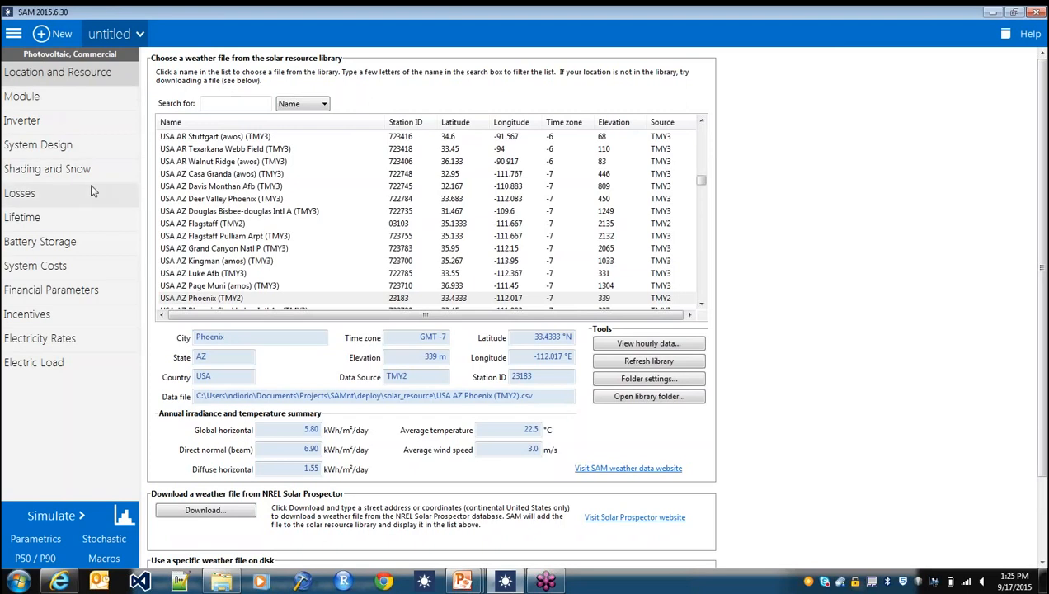
- Search the solar resource library for "los angeles" and choose the USA CA Los Angeles (TMY2) weather file
{"action": "left_click", "coordinate": [243, 105]}
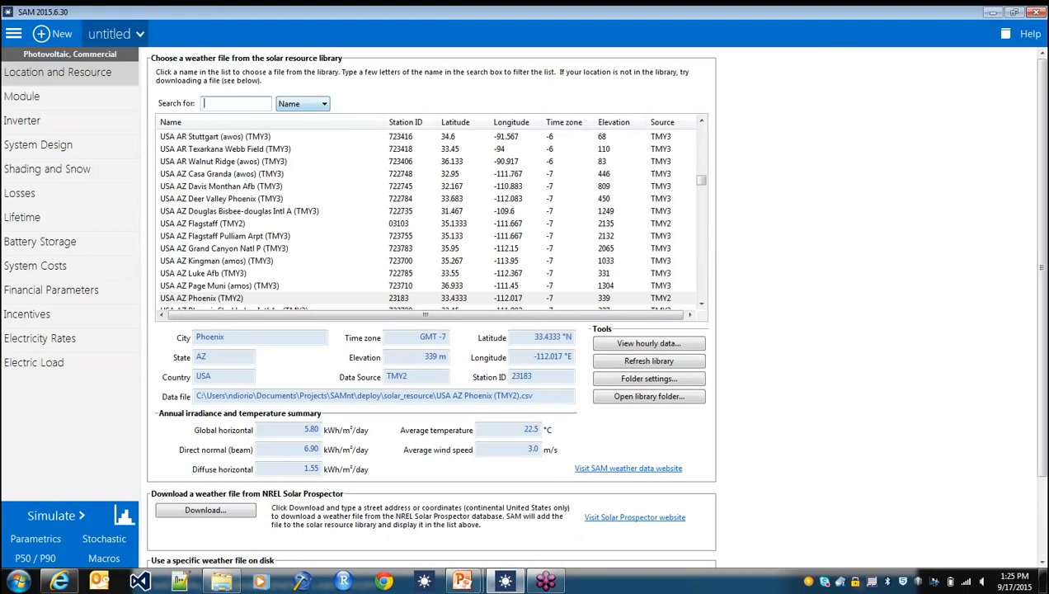
{"action": "type", "text": "los an"}
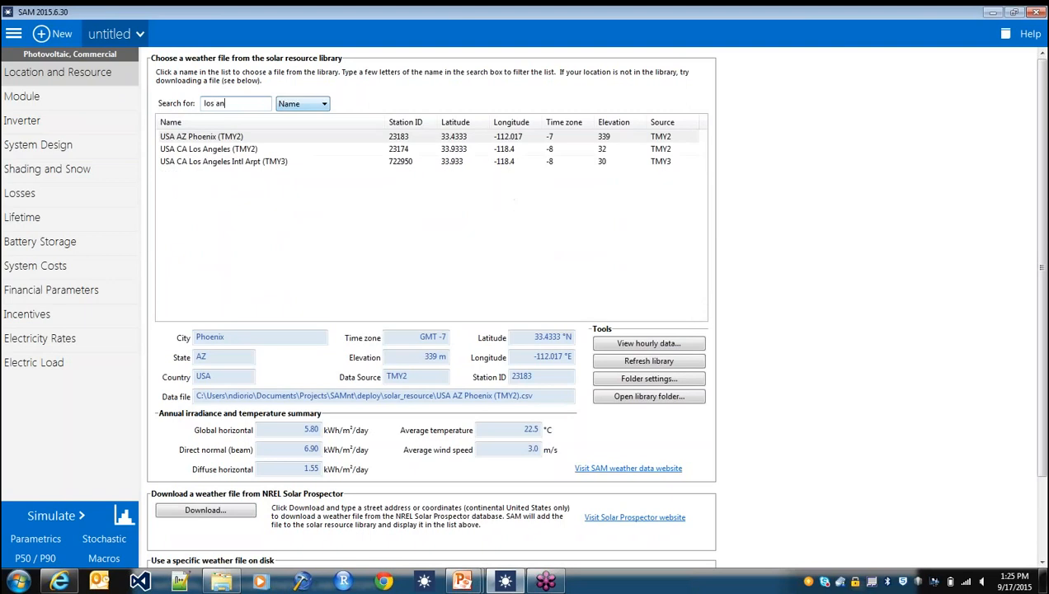
{"action": "type", "text": "geles"}
{"action": "left_click", "coordinate": [235, 151]}
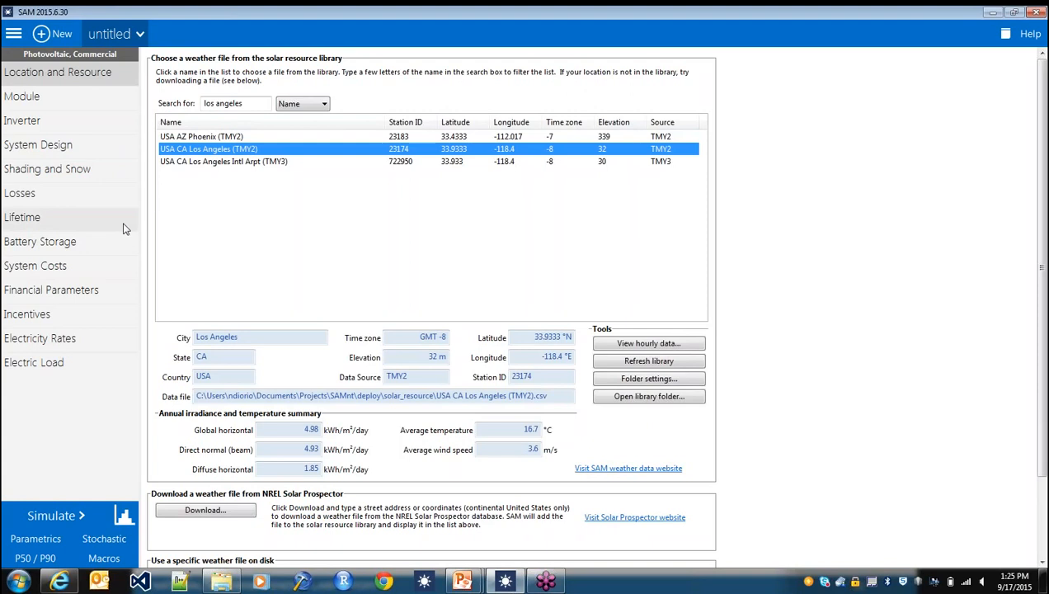
- Review the default module, inverter, system design with its desired array size, shading and snow, and losses inputs
{"action": "left_click", "coordinate": [77, 105]}
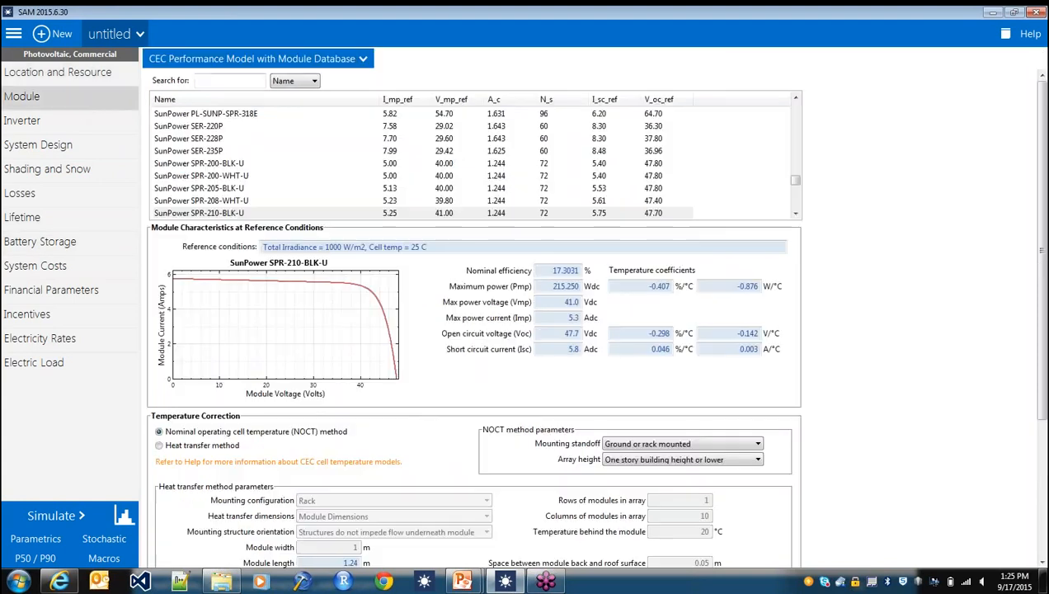
{"action": "left_click", "coordinate": [95, 117]}
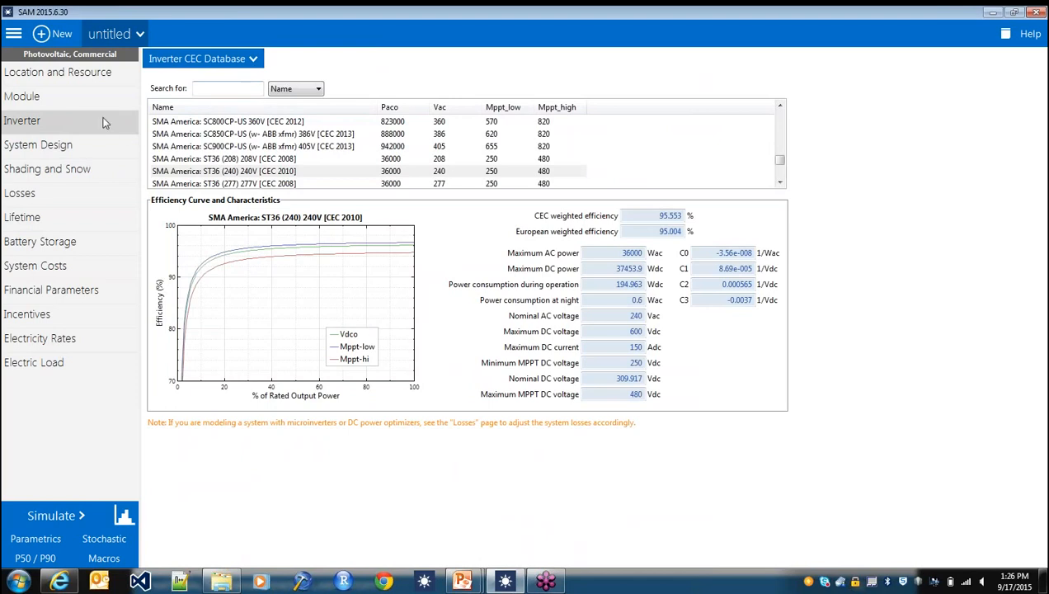
{"action": "left_click", "coordinate": [60, 148]}
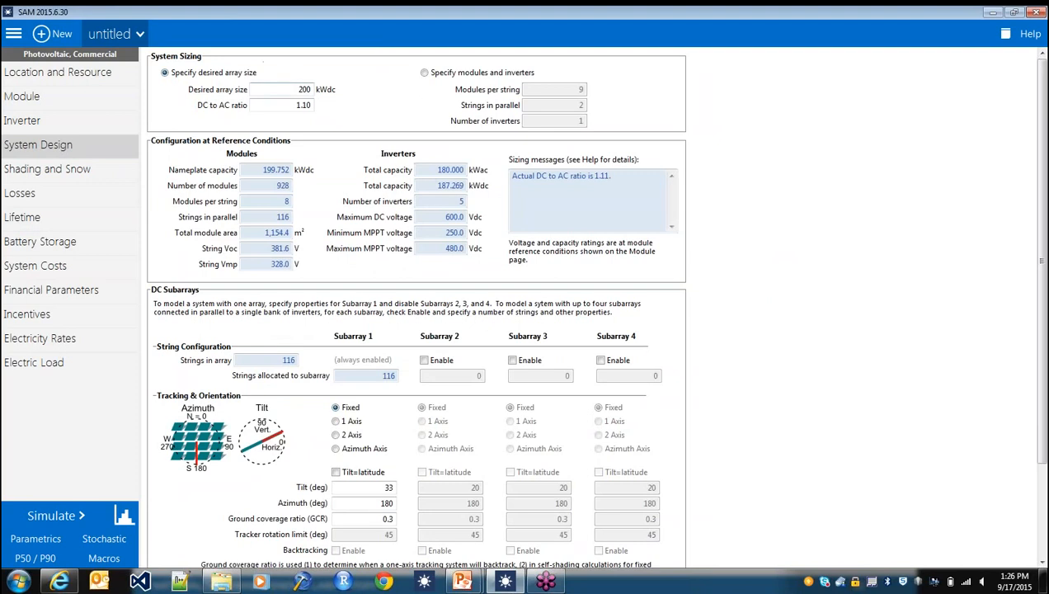
{"action": "double_click", "coordinate": [303, 89]}
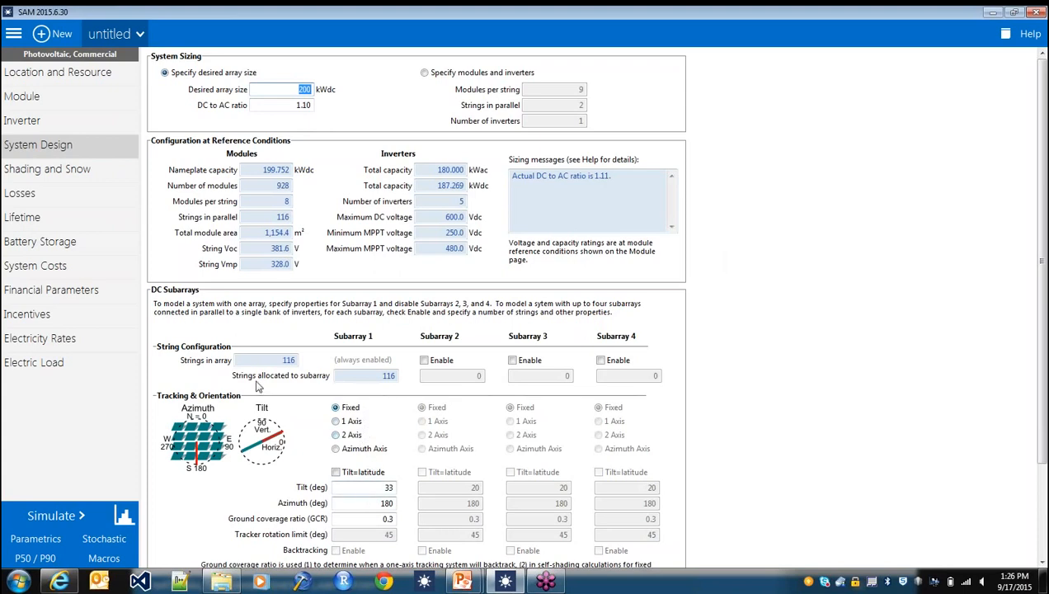
{"action": "left_click", "coordinate": [79, 172]}
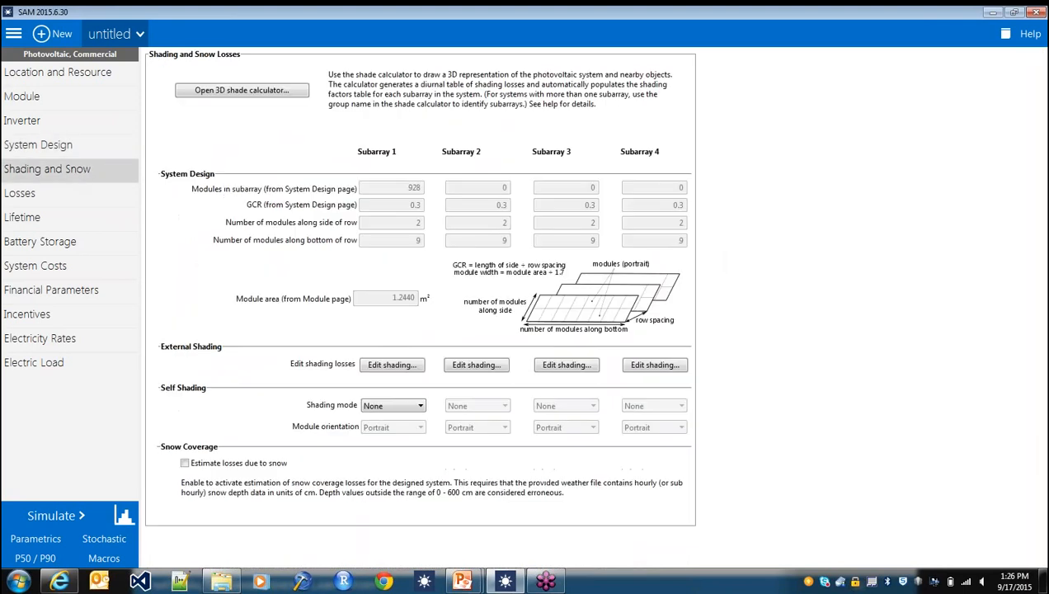
{"action": "left_click", "coordinate": [69, 194]}
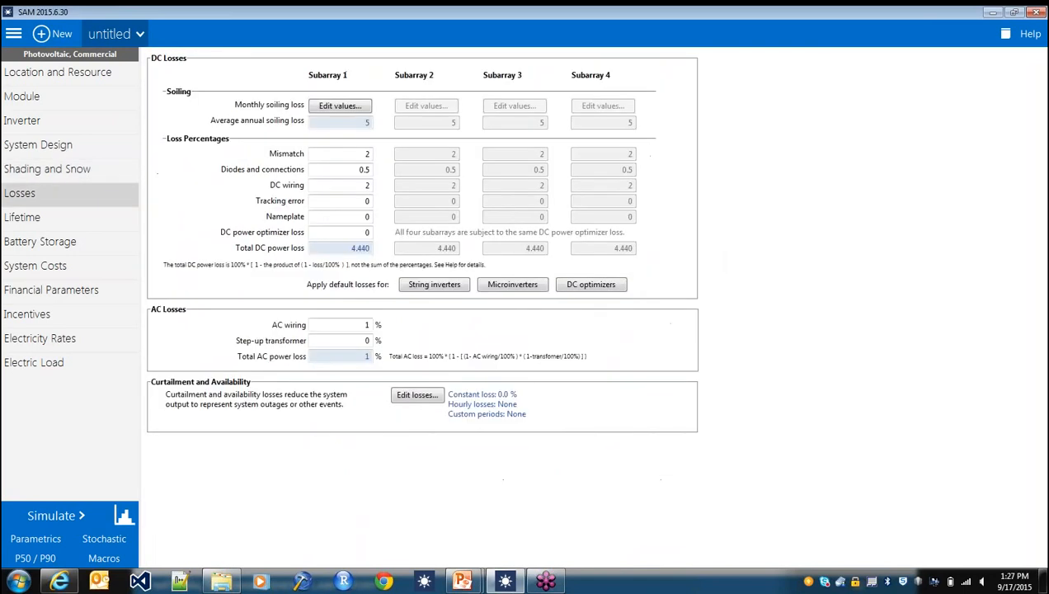
- Set the lifetime mode to PV simulation over analysis period
{"action": "left_click", "coordinate": [89, 217]}
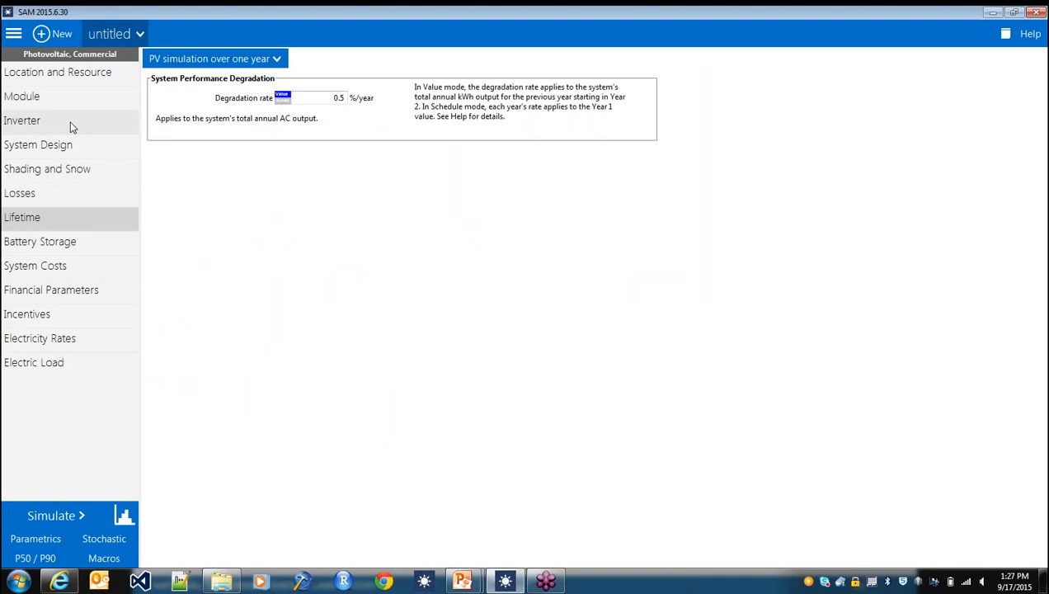
{"action": "left_click", "coordinate": [270, 58]}
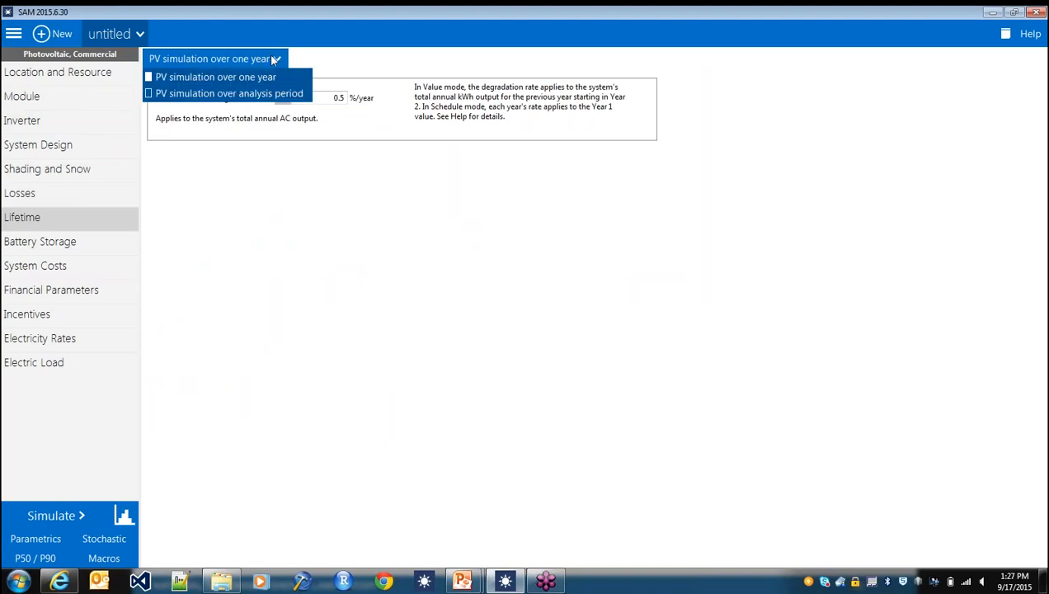
{"action": "left_click", "coordinate": [267, 97]}
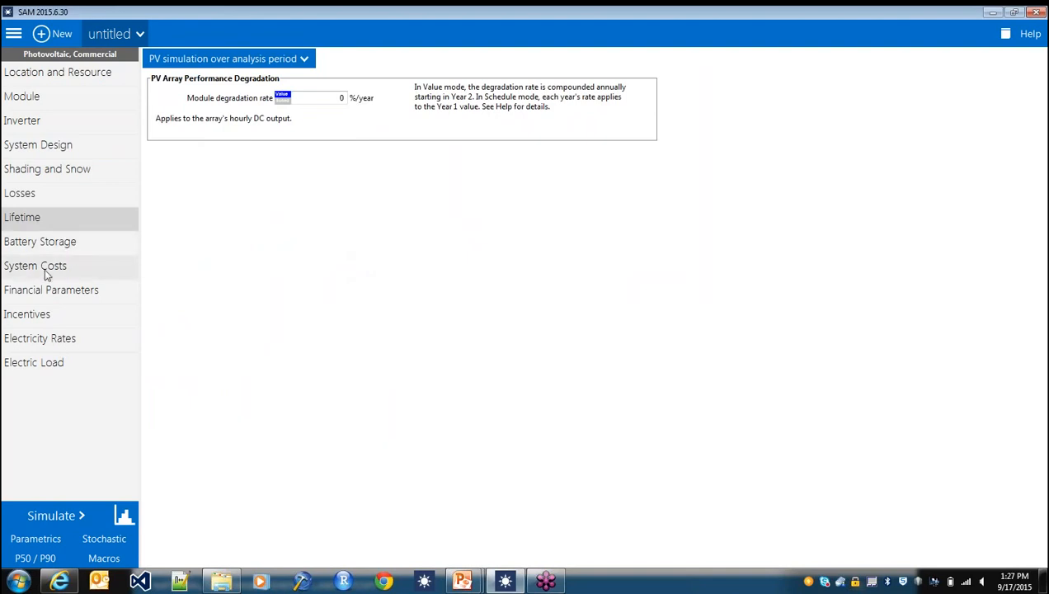
- View the hourly electric load data and examine the load profile of a single early January day
{"action": "left_click", "coordinate": [43, 370]}
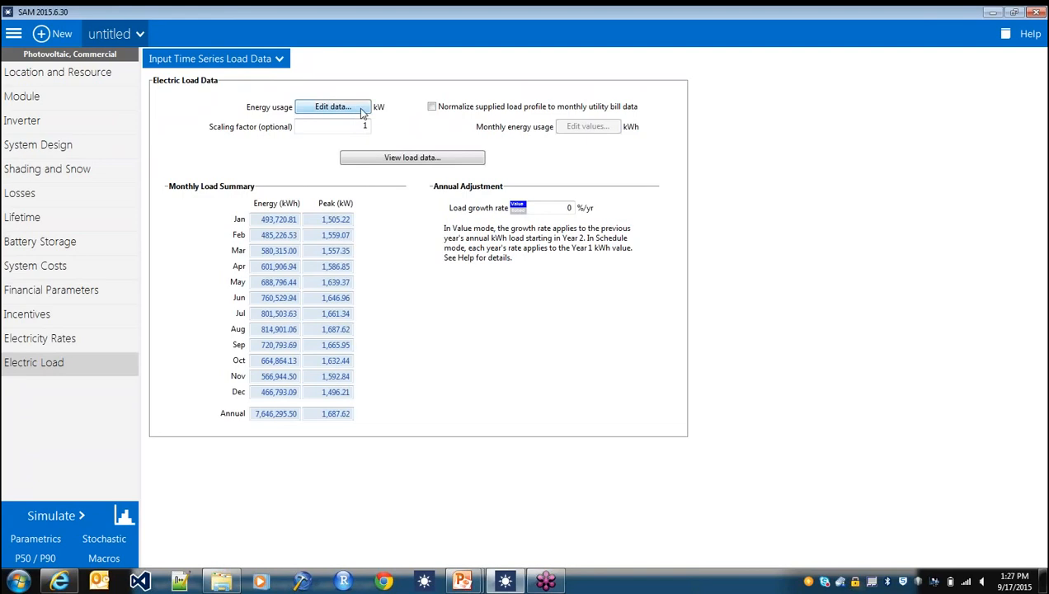
{"action": "left_click", "coordinate": [377, 159]}
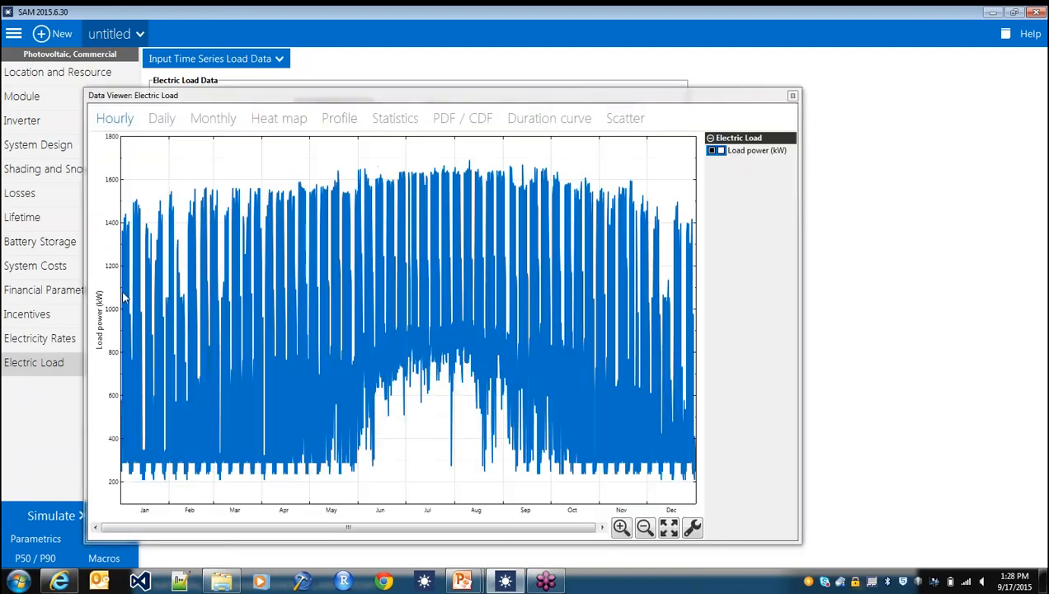
{"action": "left_click_drag", "start_coordinate": [124, 297], "coordinate": [165, 325]}
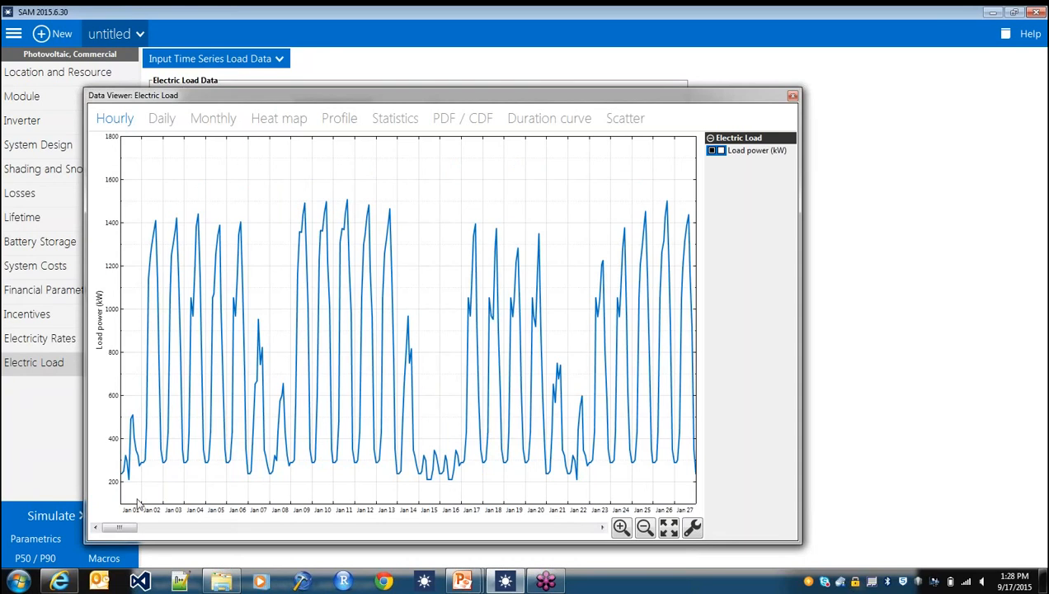
{"action": "left_click_drag", "start_coordinate": [183, 482], "coordinate": [207, 492]}
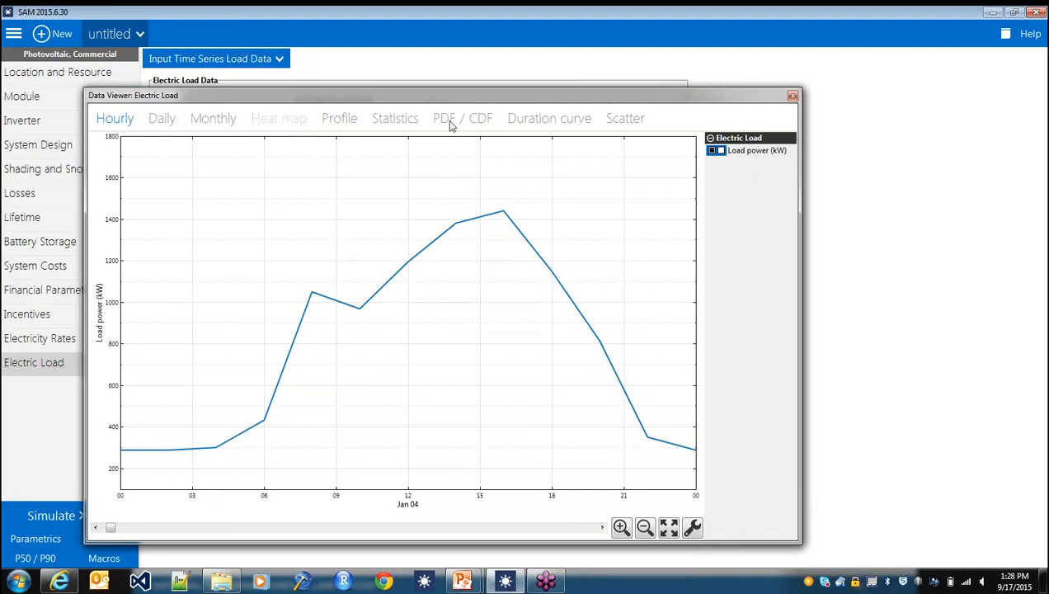
{"action": "left_click", "coordinate": [793, 97]}
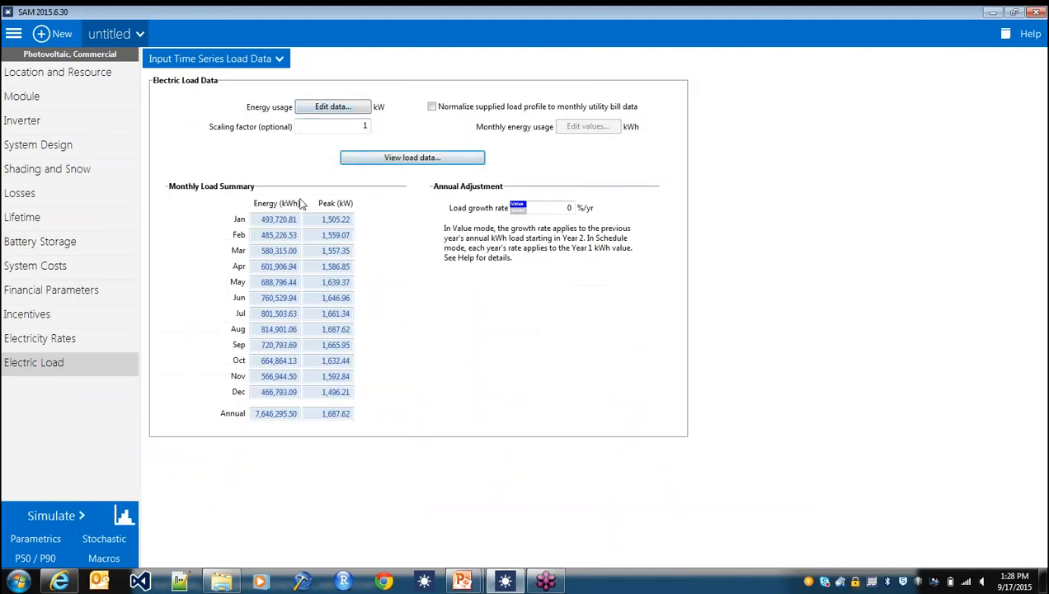
- Set the electric load's scaling factor to 0.25
{"action": "left_click", "coordinate": [363, 126]}
{"action": "type", "text": "0.25"}
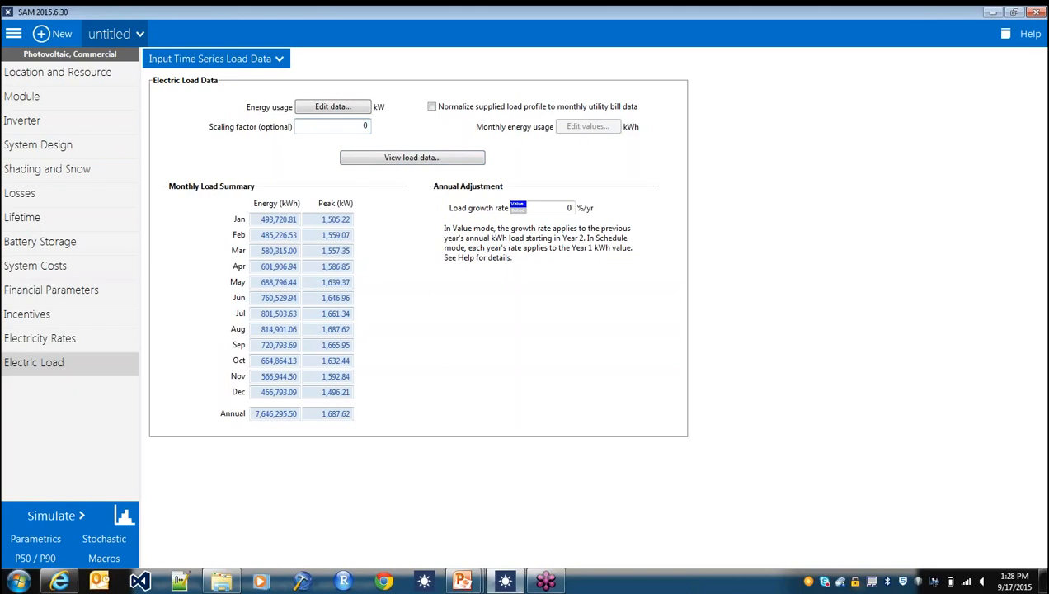
{"action": "key", "text": "Return"}
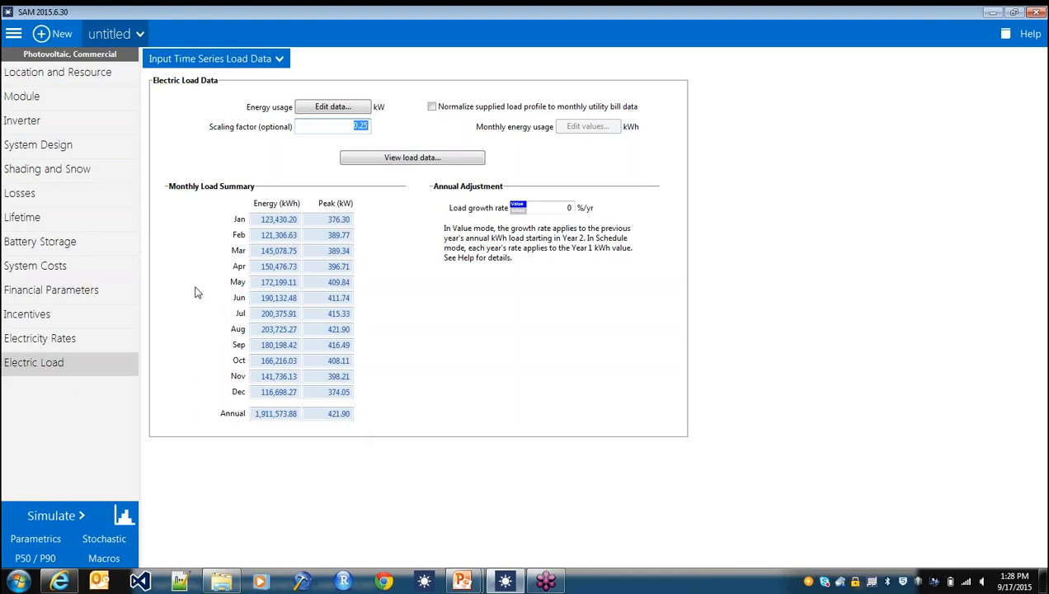
- Enable the battery model in the battery storage settings
{"action": "left_click", "coordinate": [75, 339]}
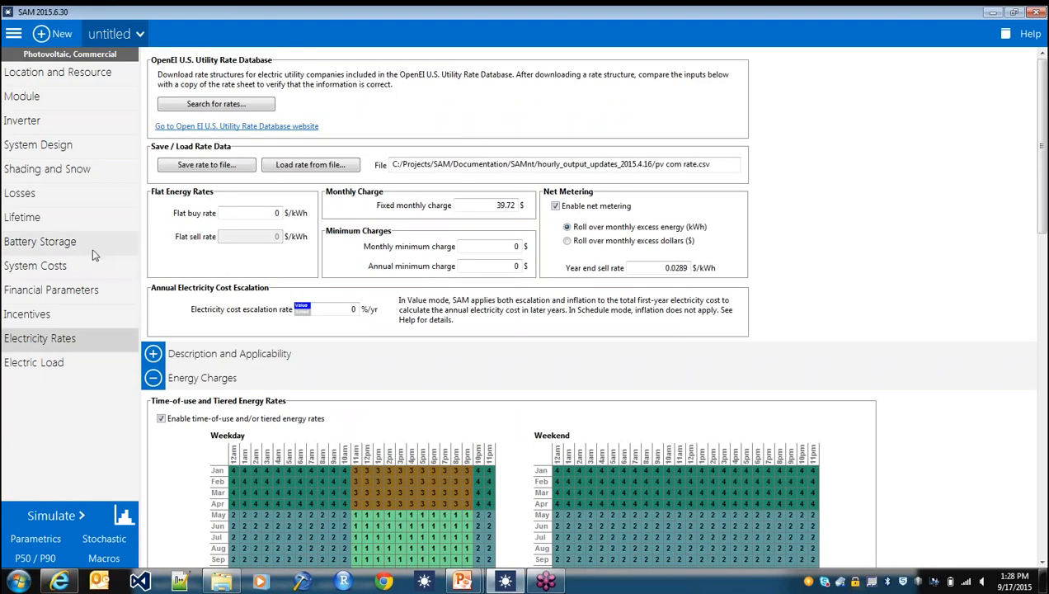
{"action": "left_click", "coordinate": [92, 247]}
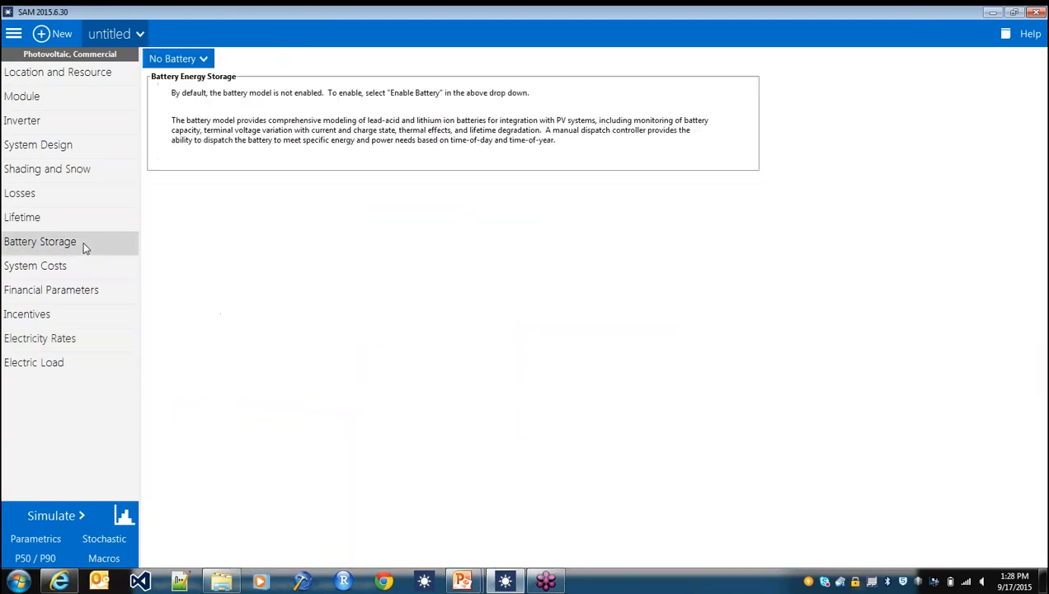
{"action": "left_click", "coordinate": [204, 64]}
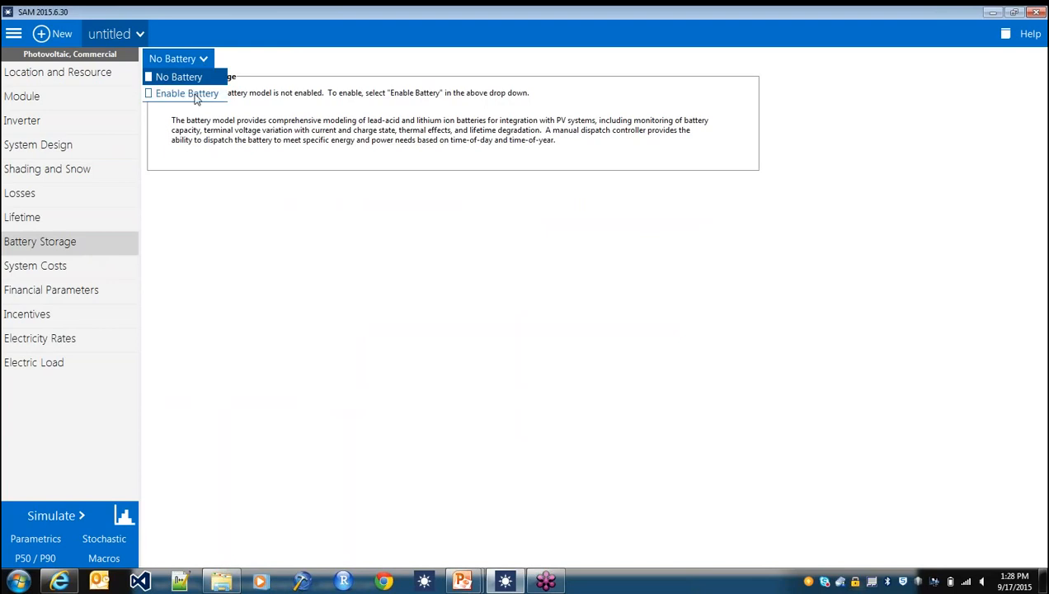
{"action": "left_click", "coordinate": [188, 93]}
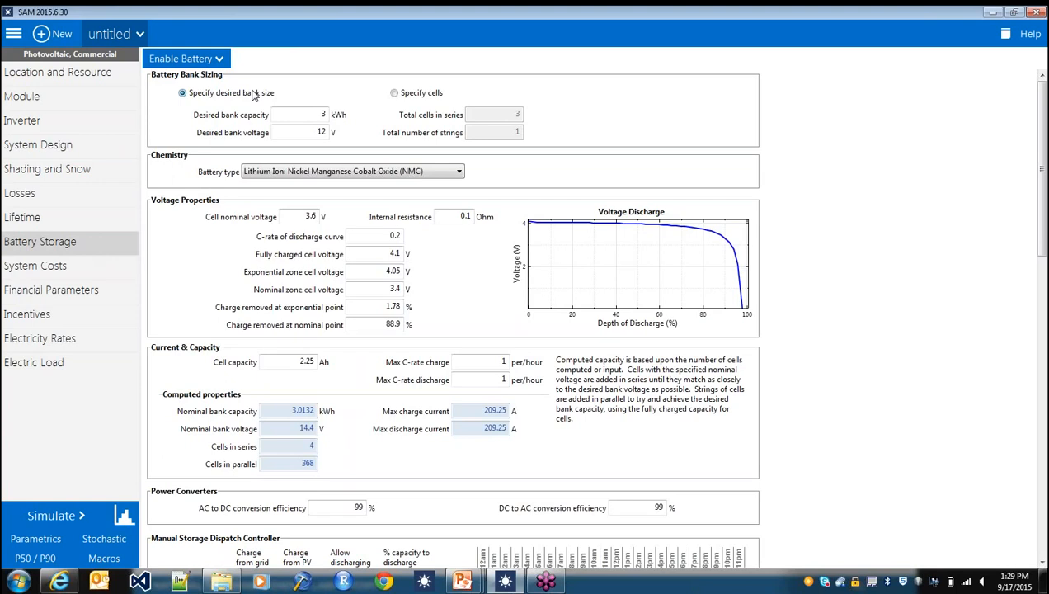
- Size the battery bank with a desired capacity of 50 kWh and a desired voltage of 1000 V
{"action": "double_click", "coordinate": [325, 115]}
{"action": "type", "text": "50"}
{"action": "left_click_drag", "start_coordinate": [312, 132], "coordinate": [338, 134]}
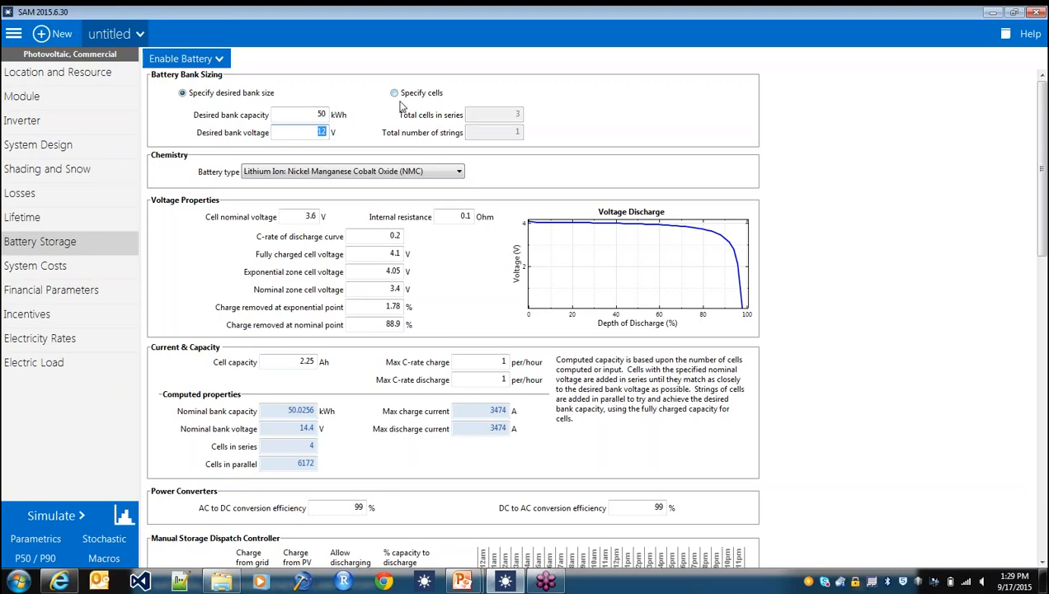
{"action": "type", "text": "1000"}
{"action": "key", "text": "Return"}
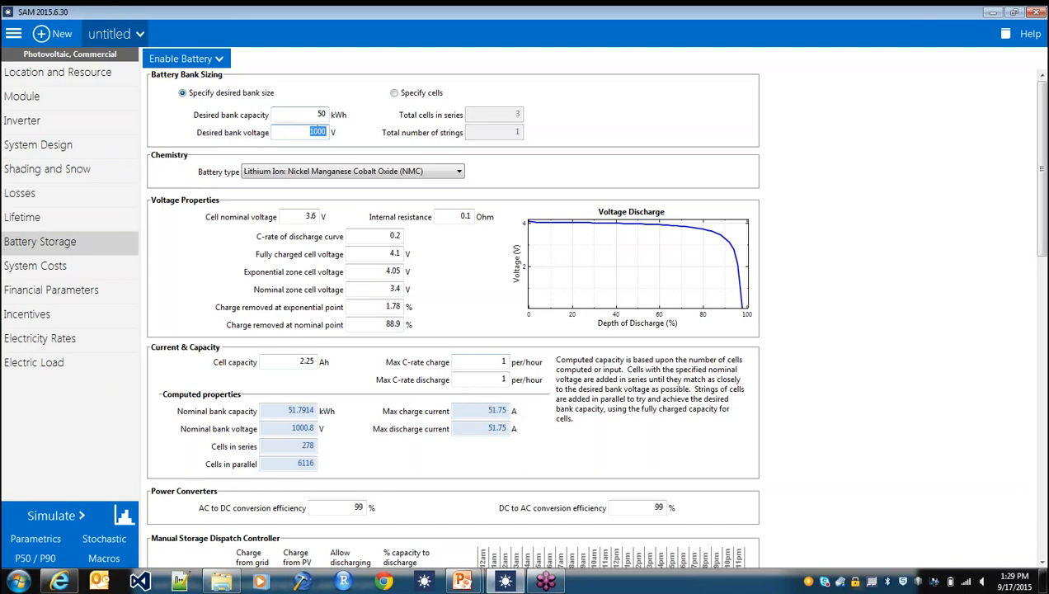
{"action": "left_click", "coordinate": [318, 132]}
- Select Lithium Ion: Nickel Manganese Cobalt Oxide (NMC) as the battery type and modify the defaults to match this chemistry
{"action": "left_click", "coordinate": [361, 172]}
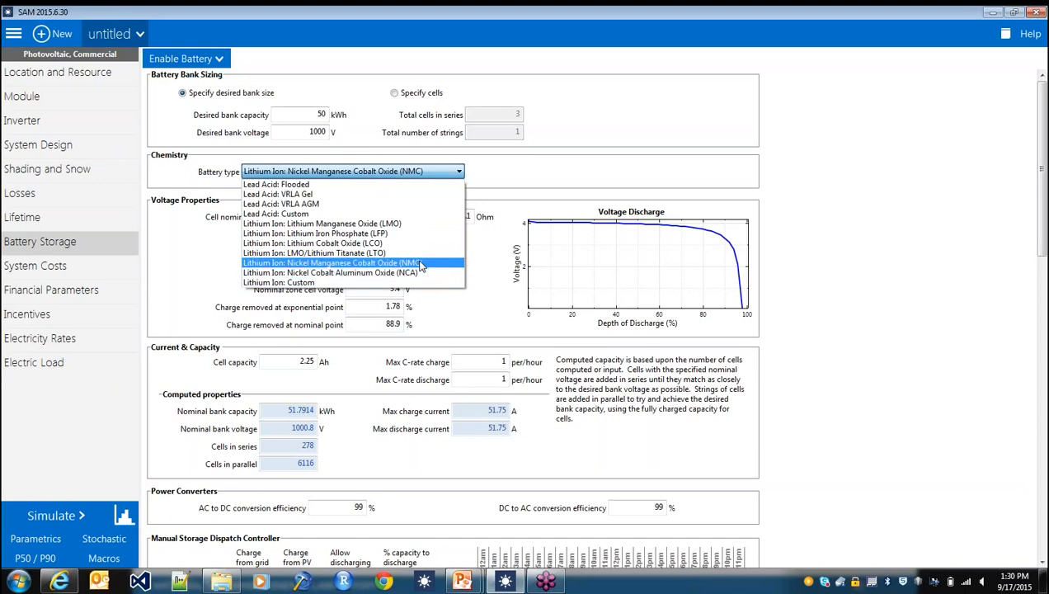
{"action": "left_click", "coordinate": [419, 264]}
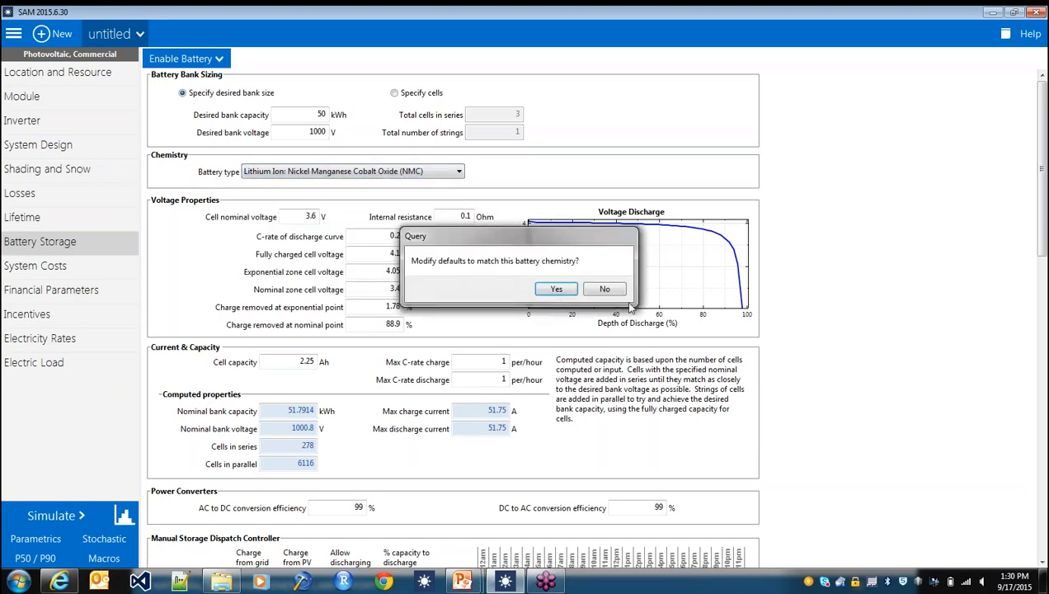
{"action": "left_click", "coordinate": [550, 290]}
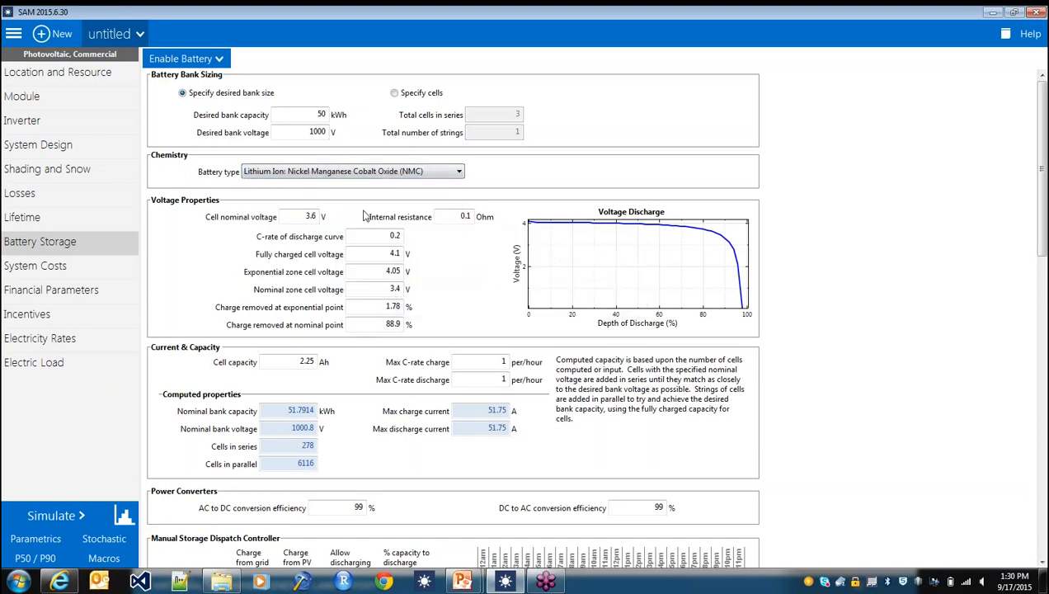
- Try a different cell nominal voltage and return it to 3.6 V
{"action": "left_click", "coordinate": [318, 216]}
{"action": "left_click_drag", "start_coordinate": [317, 215], "coordinate": [312, 215]}
{"action": "type", "text": "8"}
{"action": "key", "text": "Return"}
{"action": "left_click", "coordinate": [317, 216]}
{"action": "key", "text": "BackSpace"}
{"action": "type", "text": "6"}
{"action": "key", "text": "Return"}
- Try a maximum discharge C-rate of 0.2 per hour and return it to 1 per hour
{"action": "left_click", "coordinate": [291, 361]}
{"action": "left_click_drag", "start_coordinate": [290, 361], "coordinate": [316, 361]}
{"action": "left_click", "coordinate": [301, 361]}
{"action": "double_click", "coordinate": [503, 361]}
{"action": "double_click", "coordinate": [498, 379]}
{"action": "type", "text": "0.2"}
{"action": "key", "text": "Return"}
{"action": "type", "text": "1"}
{"action": "key", "text": "Return"}
- Review the desired bank capacity, charge and discharge C-rate limits, computed bank capacity and manual storage dispatch controller
{"action": "left_click", "coordinate": [321, 114]}
{"action": "left_click", "coordinate": [500, 379]}
{"action": "left_click", "coordinate": [502, 361]}
{"action": "double_click", "coordinate": [502, 361]}
{"action": "double_click", "coordinate": [503, 379]}
{"action": "double_click", "coordinate": [288, 411]}
{"action": "scroll", "coordinate": [396, 441], "scroll_direction": "down", "scroll_amount": 3}
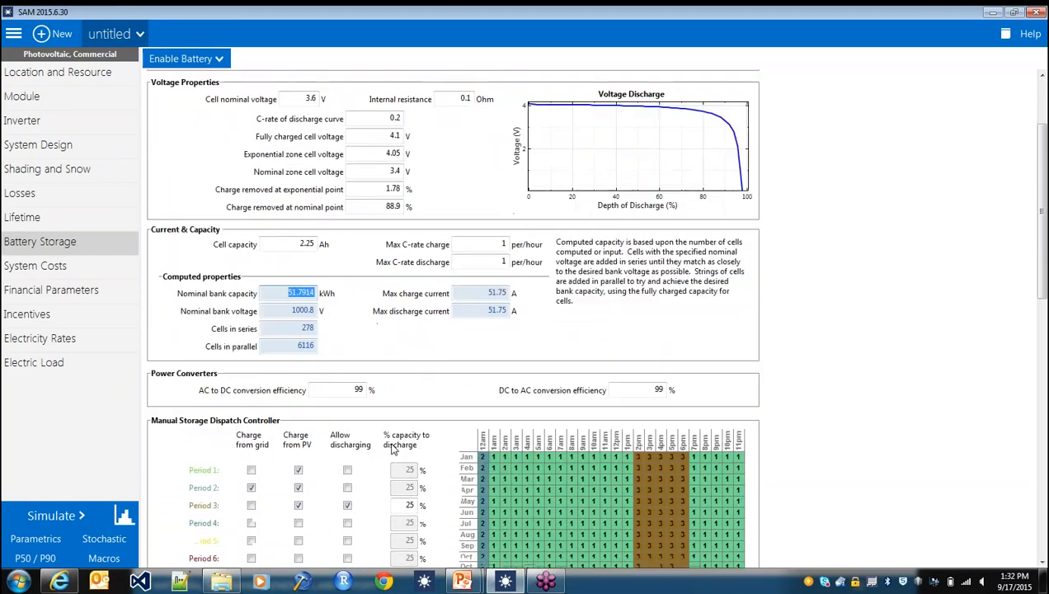
{"action": "scroll", "coordinate": [393, 448], "scroll_direction": "down", "scroll_amount": 3}
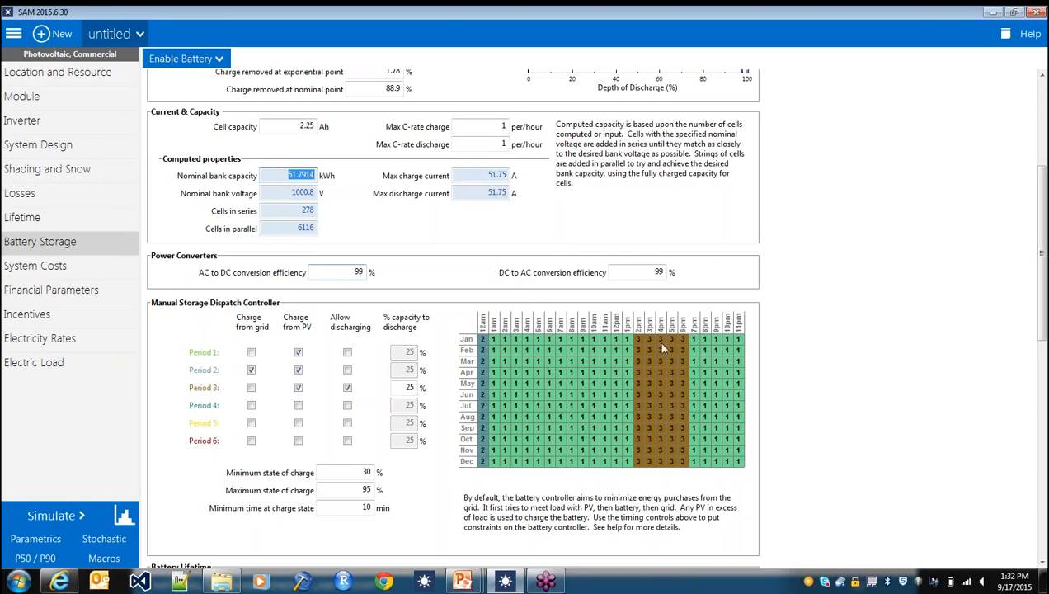
- In the battery lifetime table, set the 80% depth-of-discharge cycles elapsed to 1500 at 96% capacity and 3000 at 87% capacity
{"action": "scroll", "coordinate": [771, 318], "scroll_direction": "down", "scroll_amount": 3}
{"action": "scroll", "coordinate": [771, 318], "scroll_direction": "down", "scroll_amount": 3}
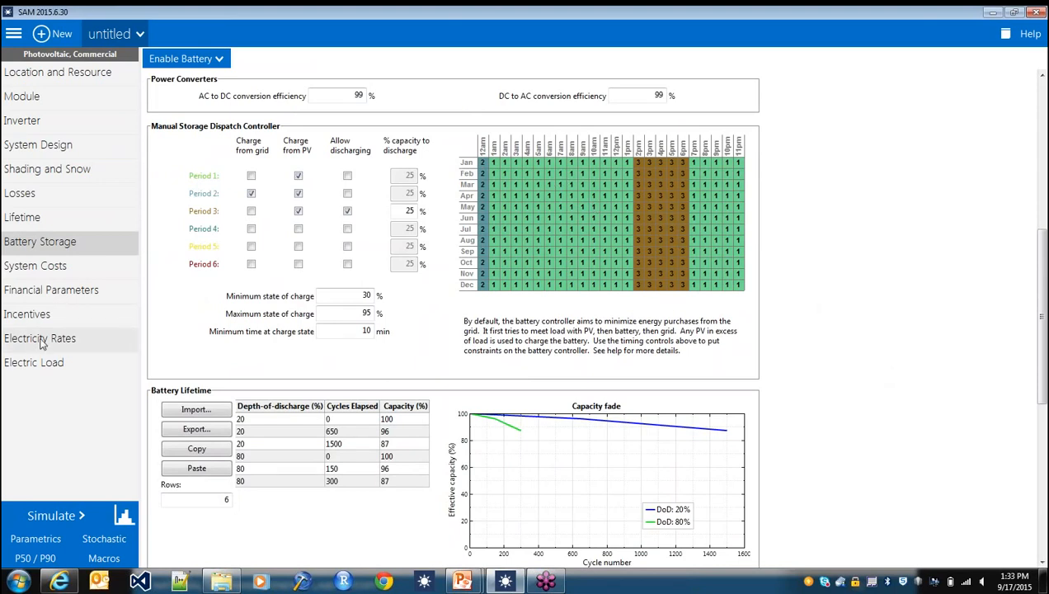
{"action": "scroll", "coordinate": [464, 305], "scroll_direction": "down", "scroll_amount": 6}
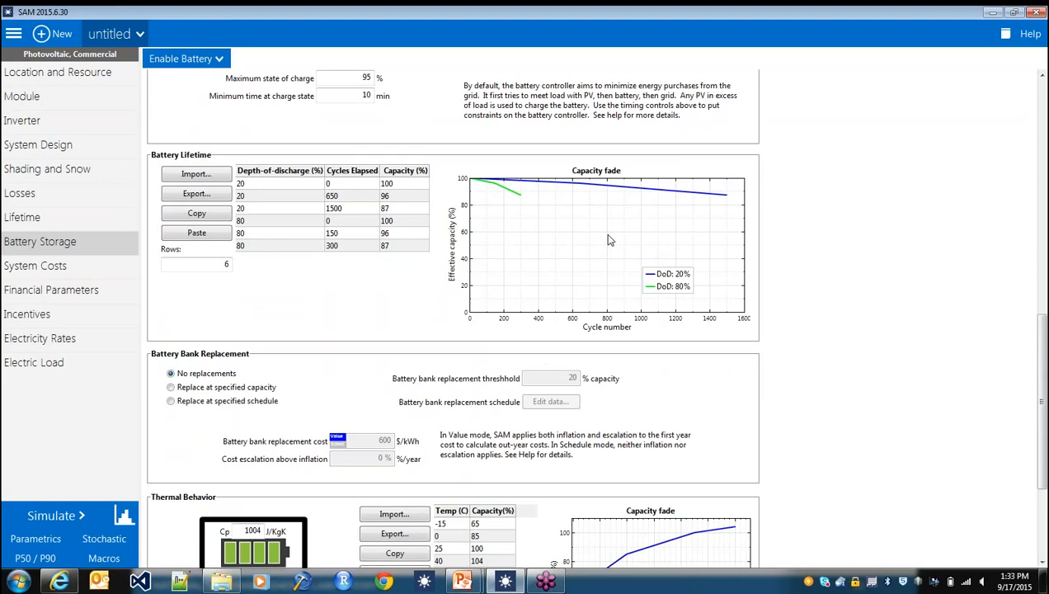
{"action": "left_click", "coordinate": [350, 234]}
{"action": "left_click", "coordinate": [349, 246]}
{"action": "type", "text": "3000"}
{"action": "key", "text": "Return"}
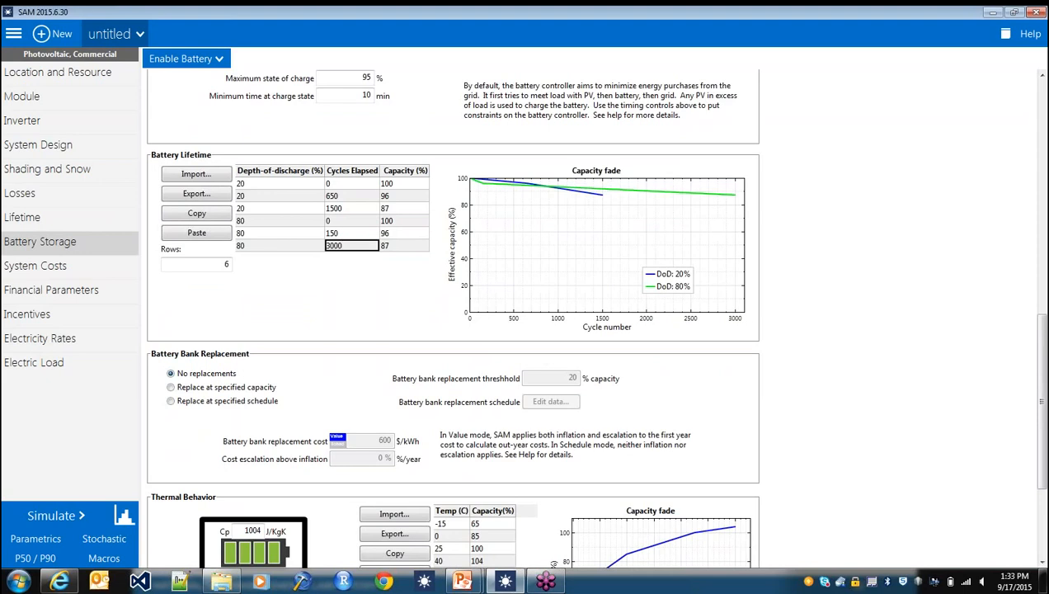
{"action": "key", "text": "Up"}
{"action": "type", "text": "1500"}
{"action": "key", "text": "Return"}
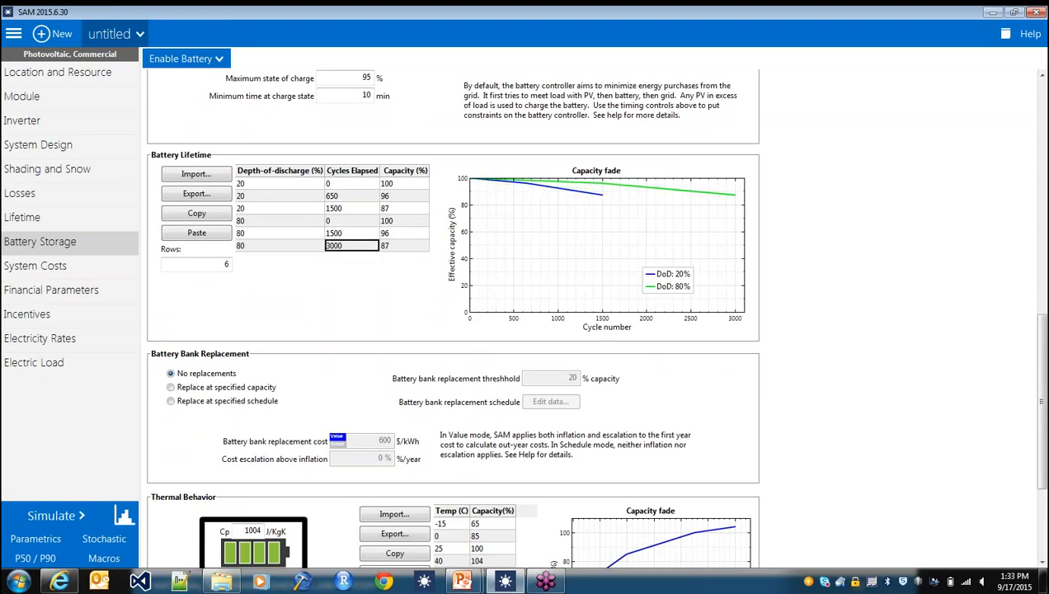
- Set the 20% depth-of-discharge cycles elapsed to 15000 at 87% capacity and 6500 at 96% capacity in the battery lifetime table
{"action": "key", "text": "Up"}
{"action": "key", "text": "Up"}
{"action": "key", "text": "Up"}
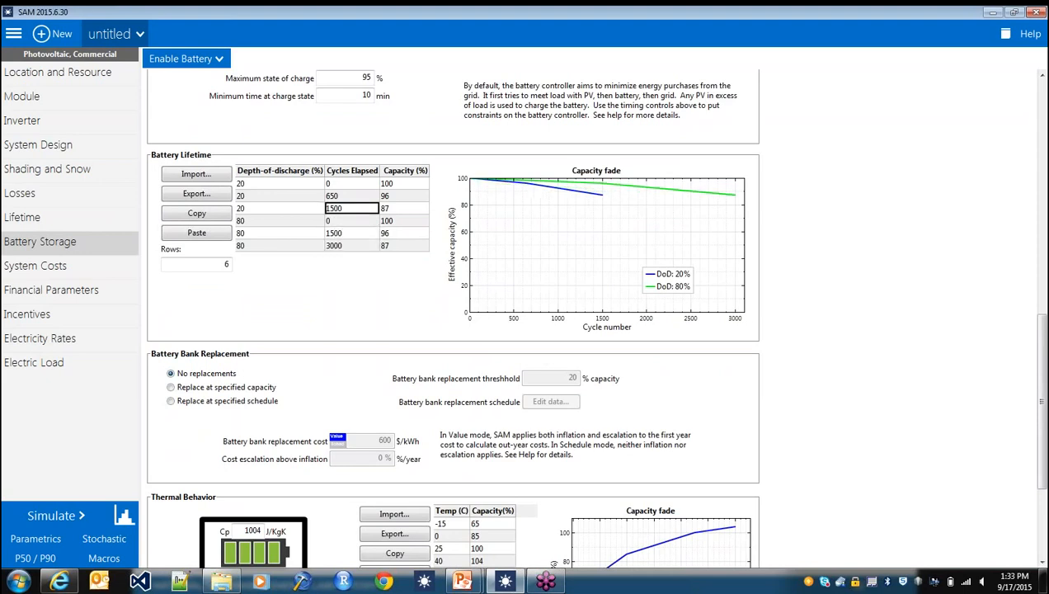
{"action": "type", "text": "15000"}
{"action": "key", "text": "Return"}
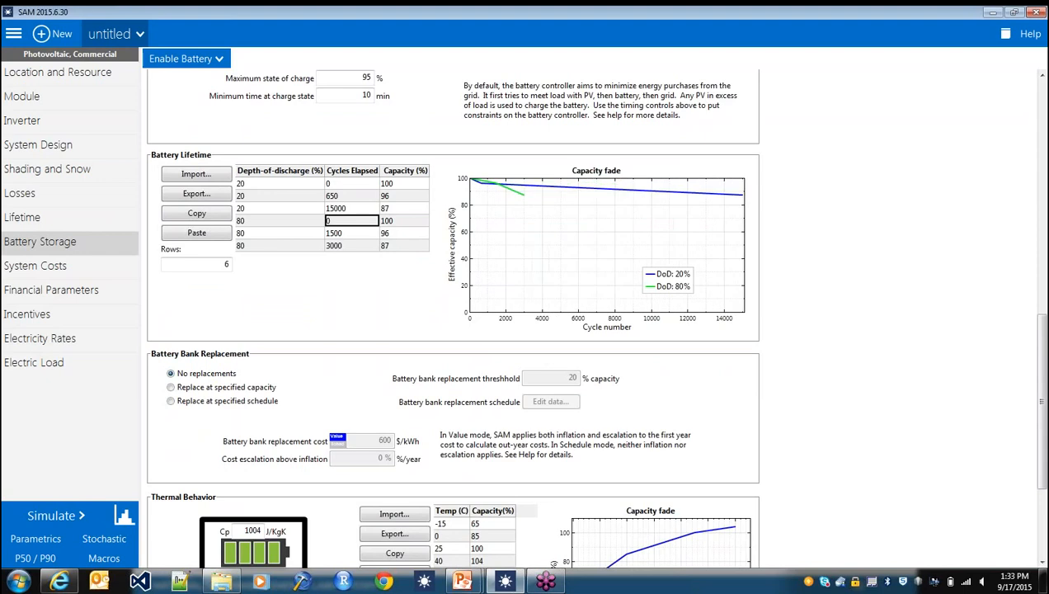
{"action": "key", "text": "Up"}
{"action": "key", "text": "Up"}
{"action": "key", "text": "Up"}
{"action": "key", "text": "Down"}
{"action": "type", "text": "6500"}
{"action": "key", "text": "Return"}
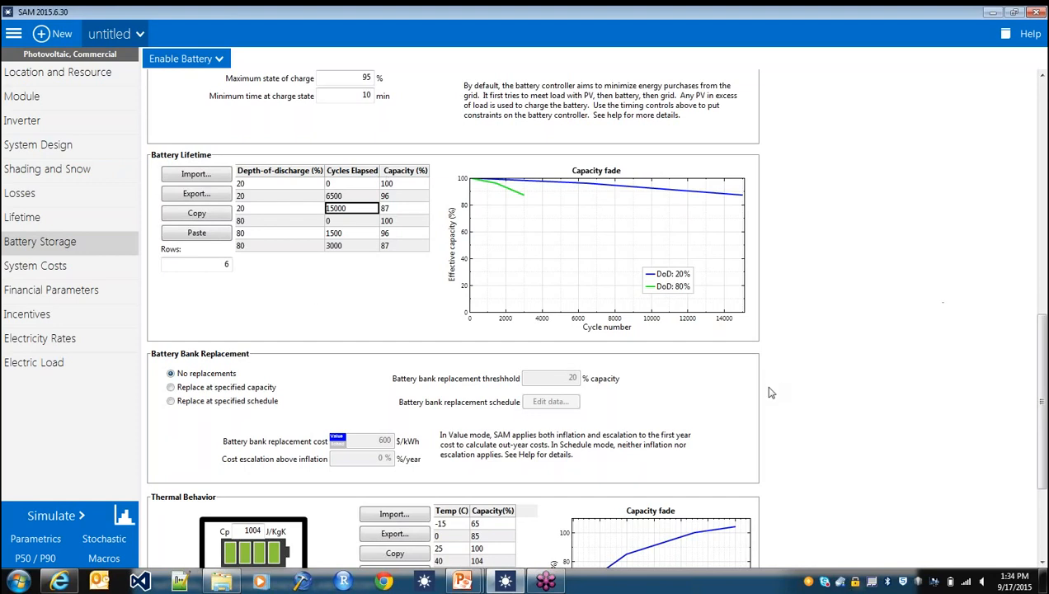
- Have the battery bank replaced at a specified capacity, with a replacement threshold of 50% capacity
{"action": "left_click", "coordinate": [249, 371]}
{"action": "left_click", "coordinate": [172, 388]}
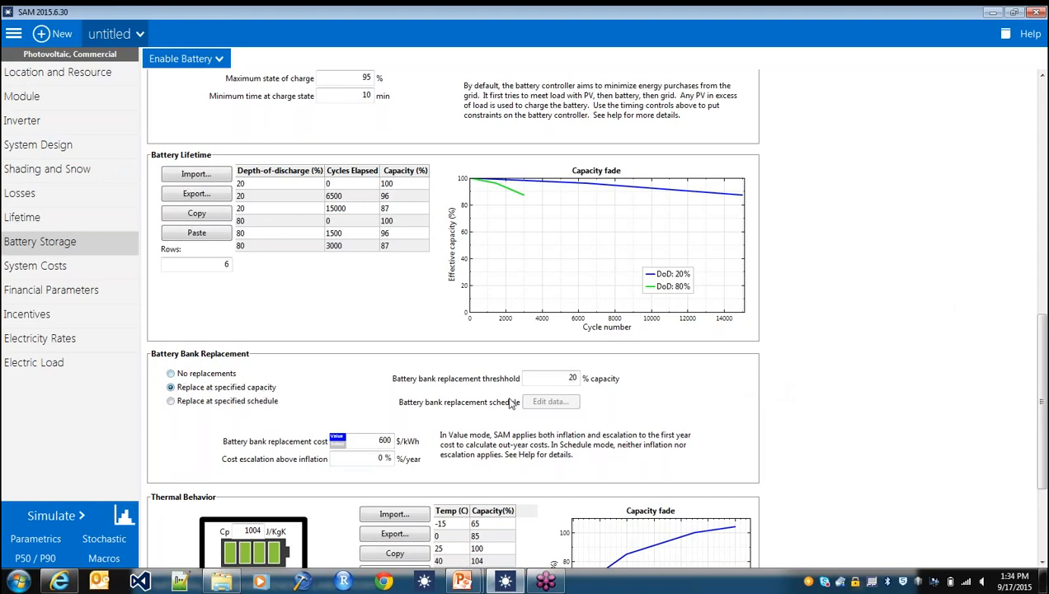
{"action": "double_click", "coordinate": [573, 376]}
{"action": "type", "text": "50"}
{"action": "double_click", "coordinate": [572, 377]}
- Set the battery bank replacement cost to 300 $/kWh
{"action": "double_click", "coordinate": [384, 440]}
{"action": "type", "text": "300"}
{"action": "key", "text": "Return"}
- Set the battery bank's direct capital cost to 300 $/kWh dc on the System Costs page
{"action": "scroll", "coordinate": [767, 534], "scroll_direction": "down", "scroll_amount": 3}
{"action": "scroll", "coordinate": [745, 540], "scroll_direction": "down", "scroll_amount": 3}
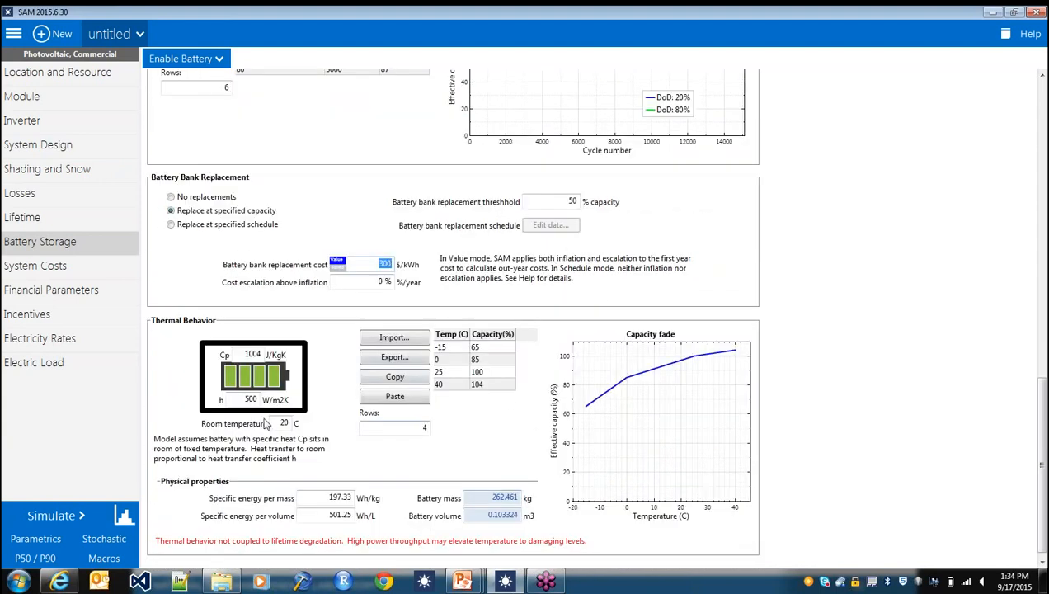
{"action": "scroll", "coordinate": [260, 435], "scroll_direction": "up", "scroll_amount": 4}
{"action": "scroll", "coordinate": [251, 435], "scroll_direction": "up", "scroll_amount": 2}
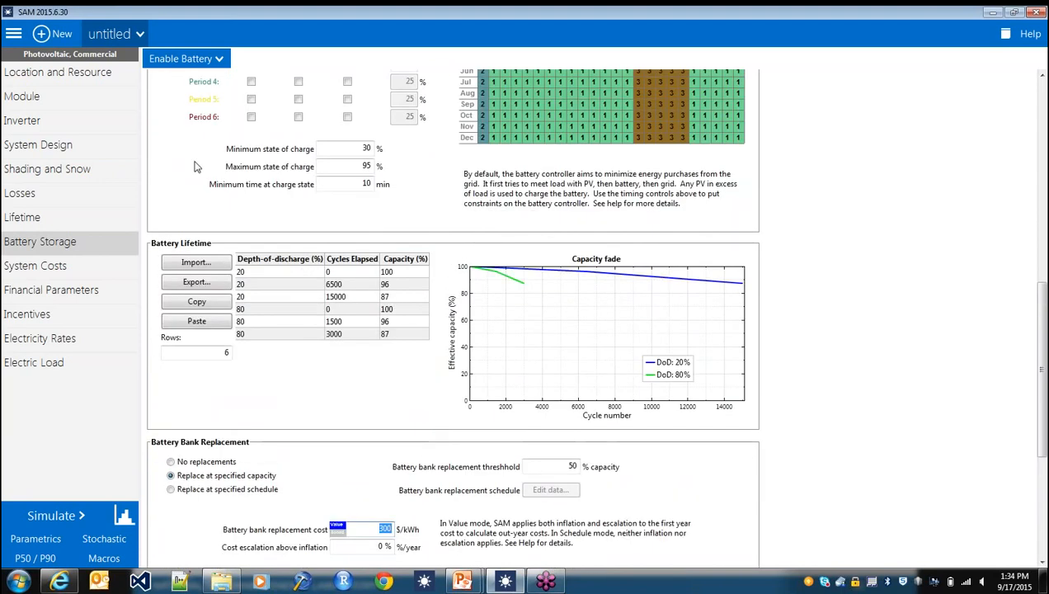
{"action": "left_click", "coordinate": [70, 266]}
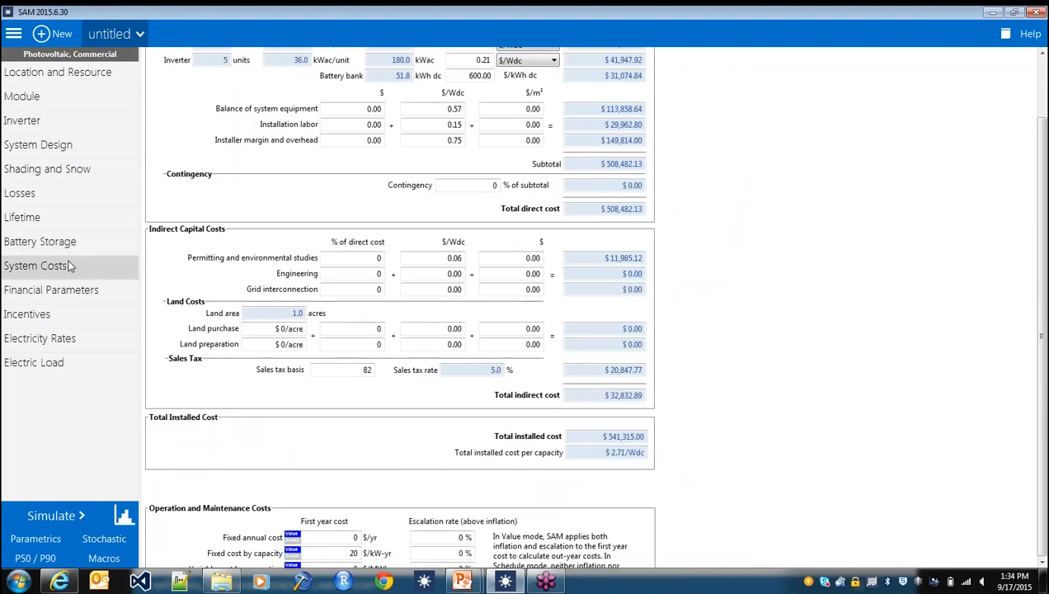
{"action": "left_click", "coordinate": [724, 239]}
{"action": "scroll", "coordinate": [723, 238], "scroll_direction": "up", "scroll_amount": 1}
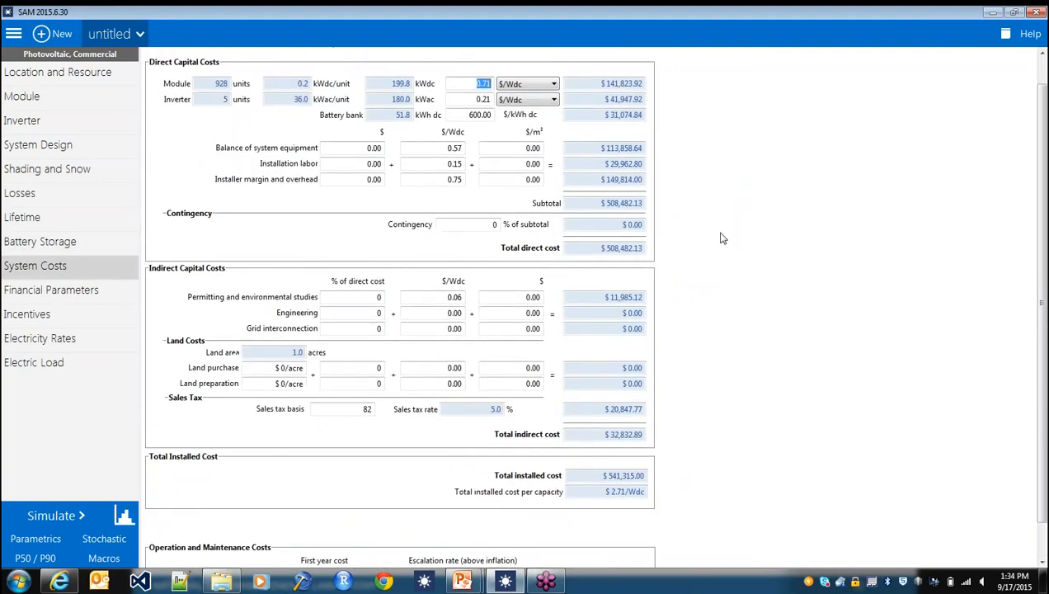
{"action": "scroll", "coordinate": [697, 245], "scroll_direction": "up", "scroll_amount": 1}
{"action": "left_click_drag", "start_coordinate": [467, 142], "coordinate": [510, 140]}
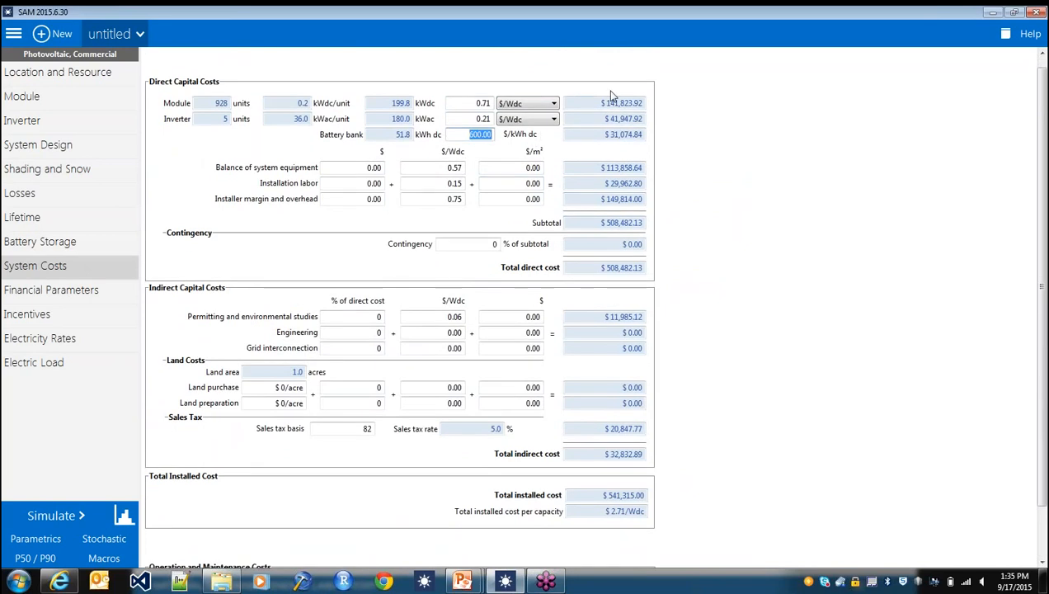
{"action": "type", "text": "300"}
{"action": "key", "text": "Return"}
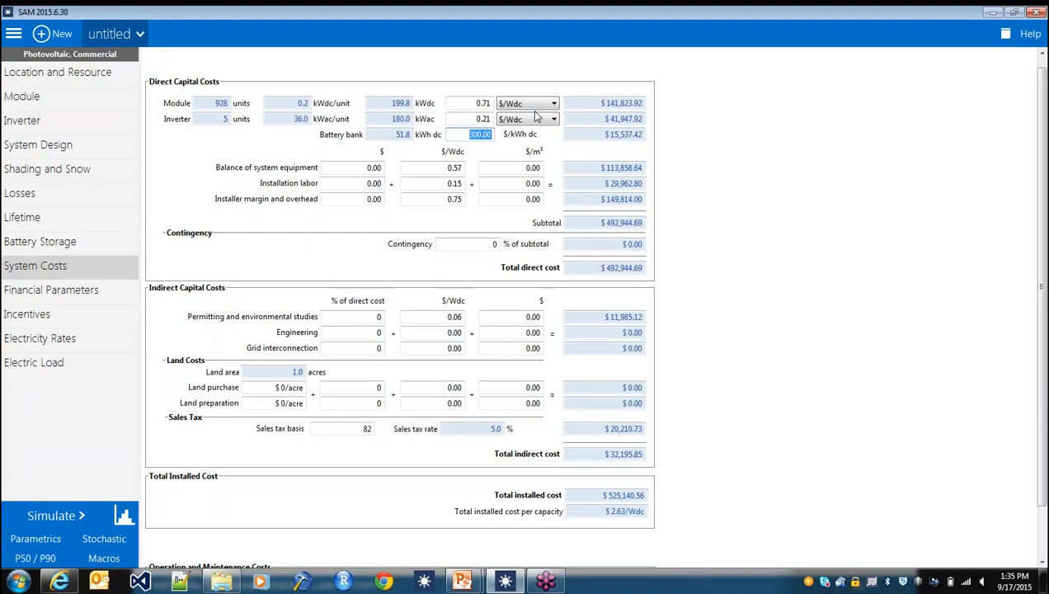
{"action": "left_click_drag", "start_coordinate": [467, 136], "coordinate": [510, 132]}
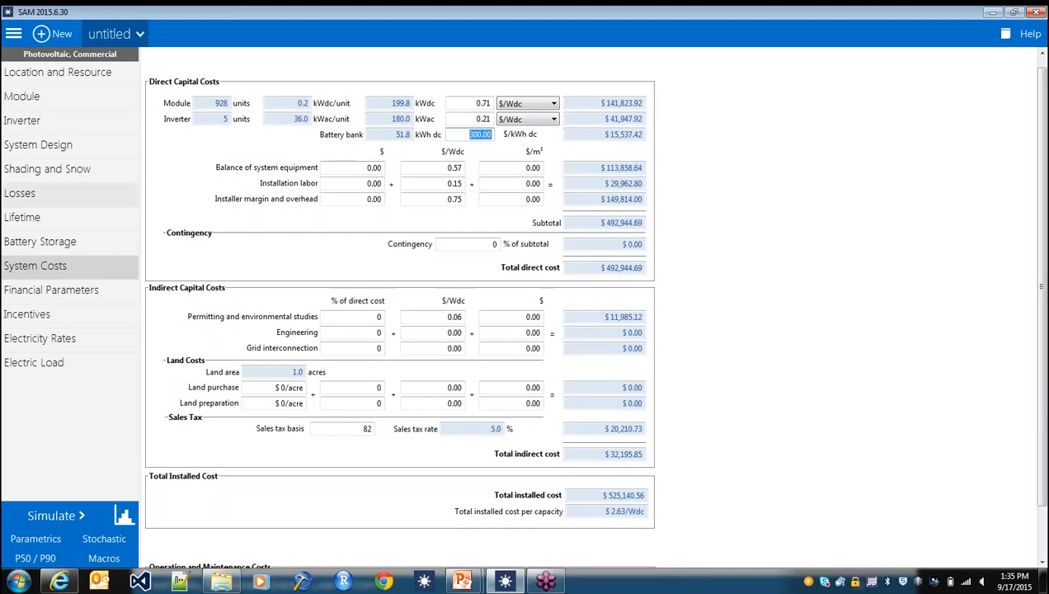
- Review the financial parameters, then the tax credits and direct cash incentives
{"action": "left_click", "coordinate": [92, 298]}
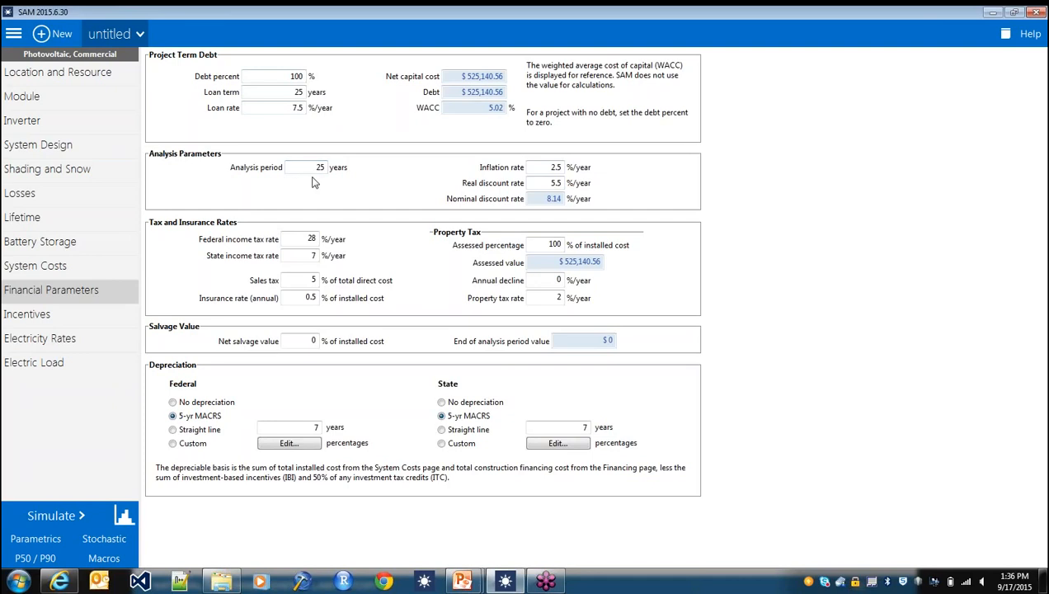
{"action": "left_click", "coordinate": [66, 314]}
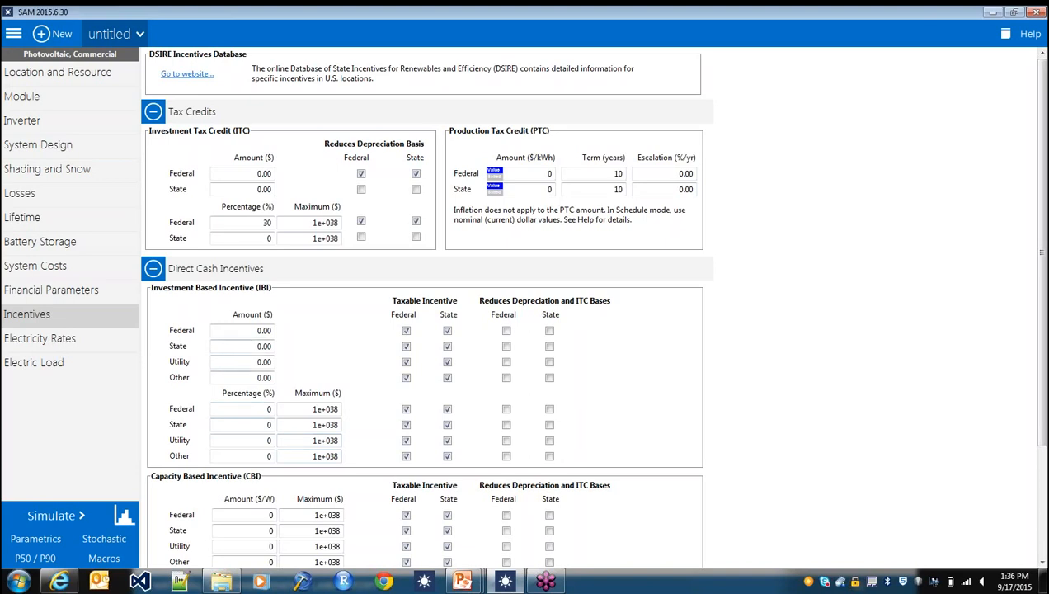
{"action": "left_click", "coordinate": [254, 377]}
{"action": "scroll", "coordinate": [264, 380], "scroll_direction": "down", "scroll_amount": 3}
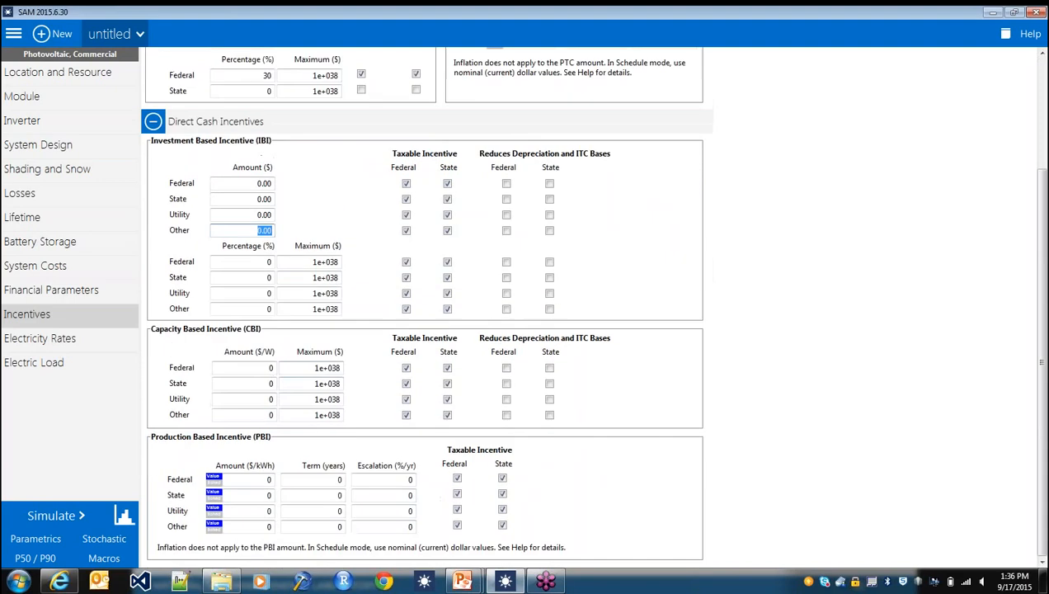
{"action": "scroll", "coordinate": [305, 305], "scroll_direction": "up", "scroll_amount": 3}
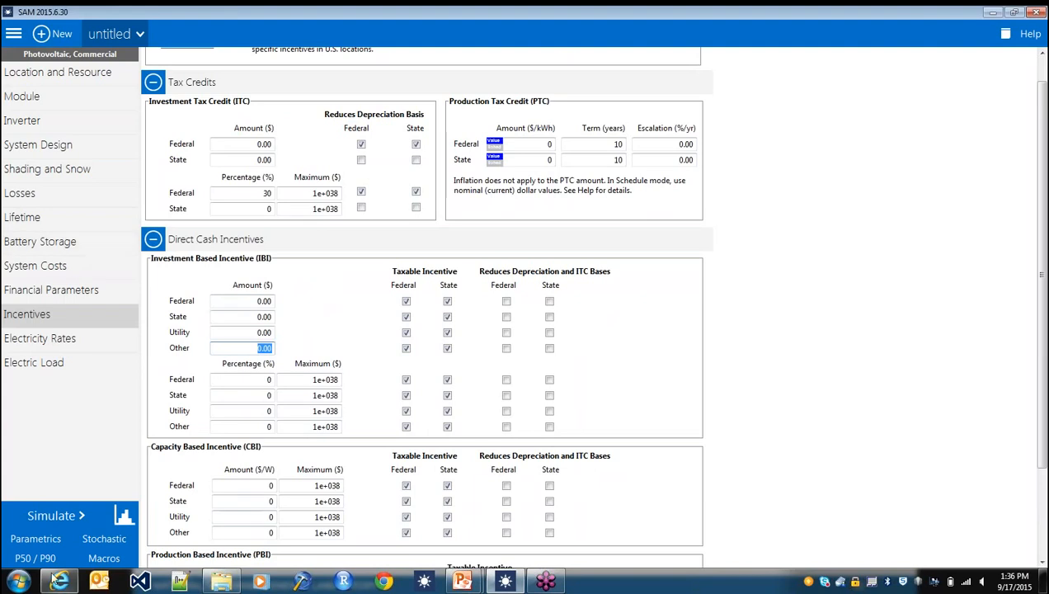
- Switch to Calculator and compute 50000 × 1.62
{"action": "left_click", "coordinate": [18, 580]}
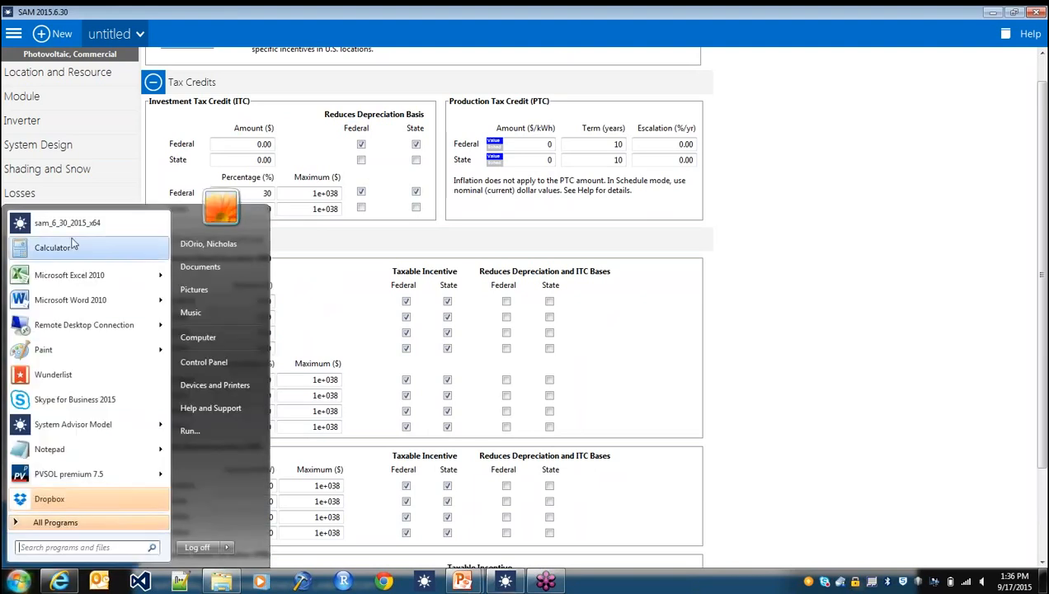
{"action": "left_click", "coordinate": [72, 243]}
{"action": "type", "text": "500"}
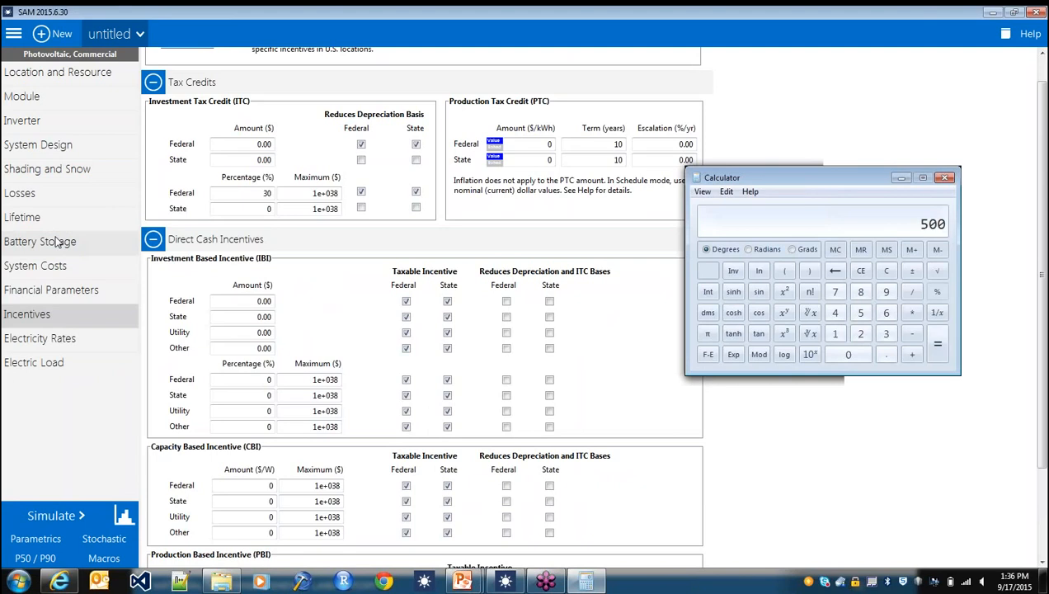
{"action": "left_click_drag", "start_coordinate": [705, 176], "coordinate": [427, 161]}
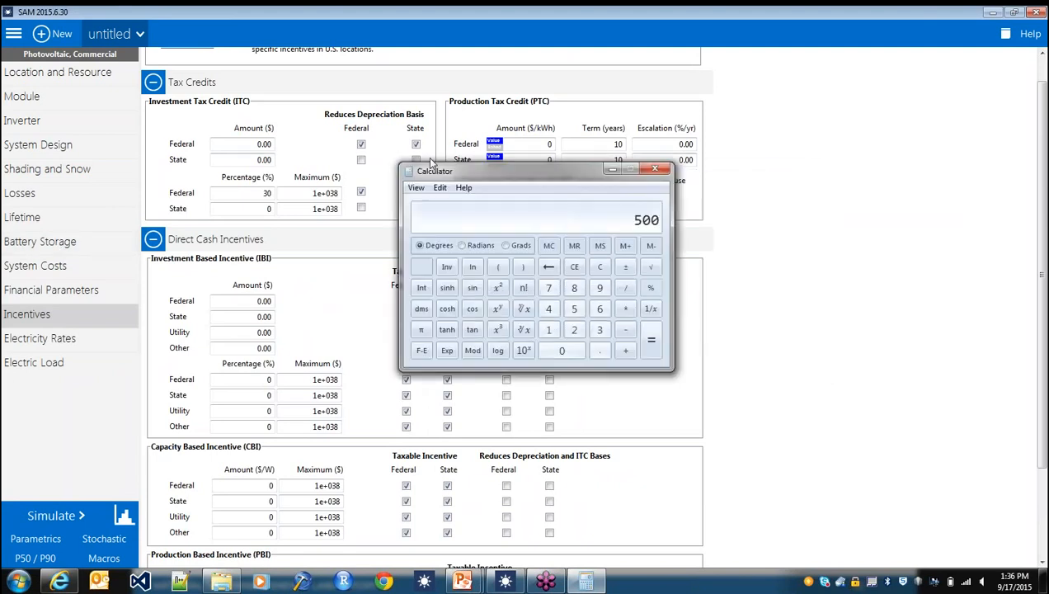
{"action": "type", "text": "00*1.62="}
{"action": "left_click_drag", "start_coordinate": [581, 169], "coordinate": [652, 296]}
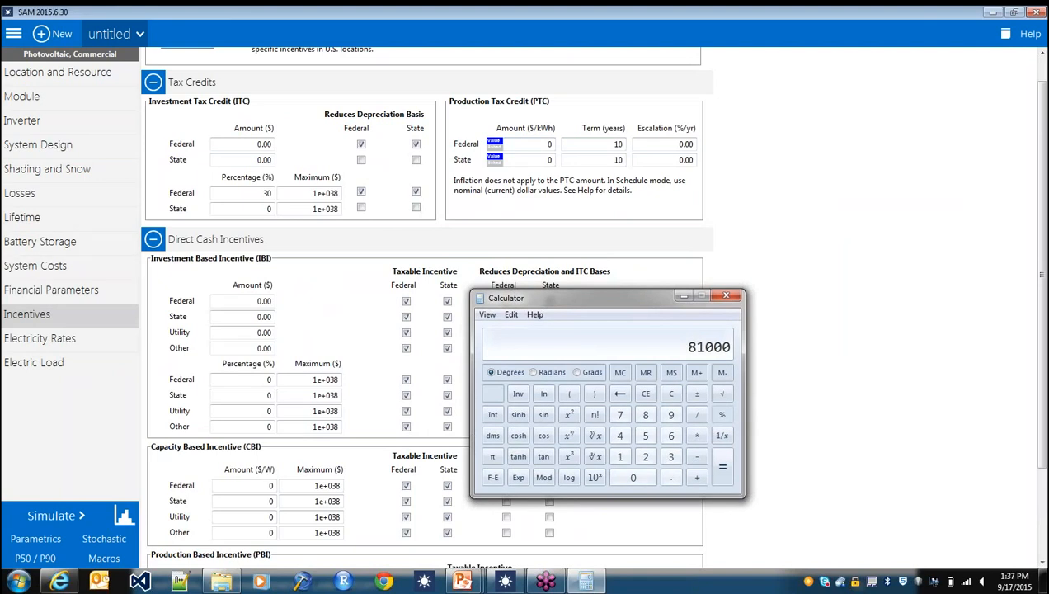
- Return to System Costs and check the battery bank's total direct capital cost
{"action": "left_click", "coordinate": [83, 249]}
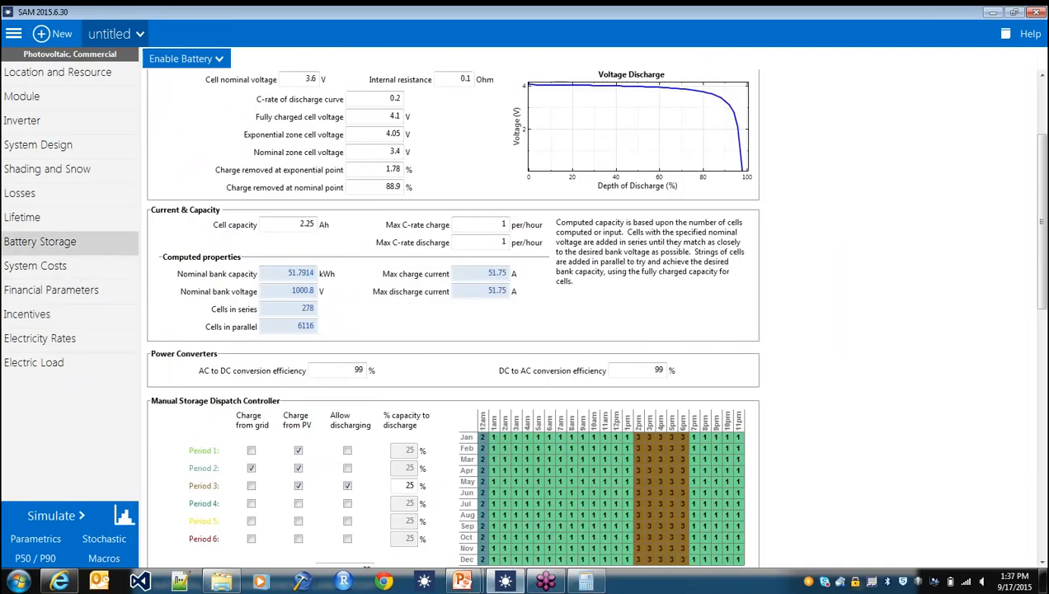
{"action": "left_click", "coordinate": [42, 266]}
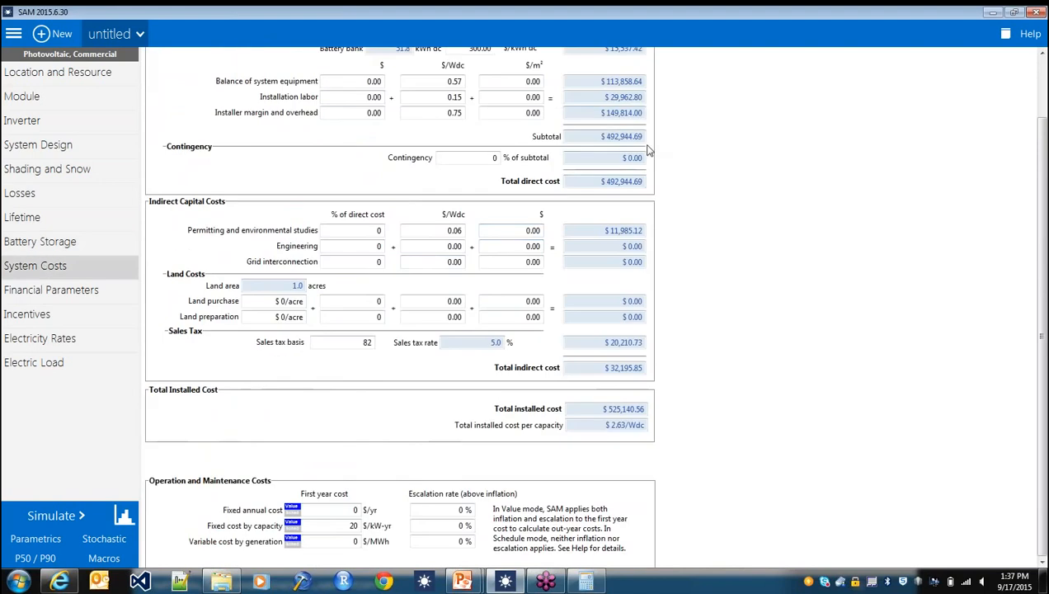
{"action": "scroll", "coordinate": [732, 188], "scroll_direction": "up", "scroll_amount": 3}
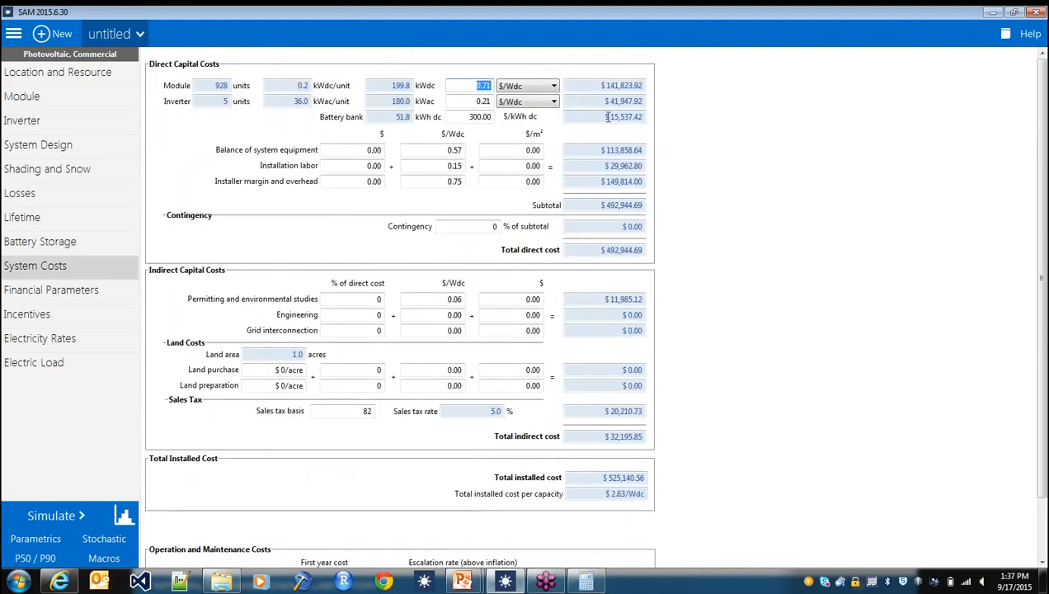
{"action": "left_click_drag", "start_coordinate": [601, 116], "coordinate": [678, 122]}
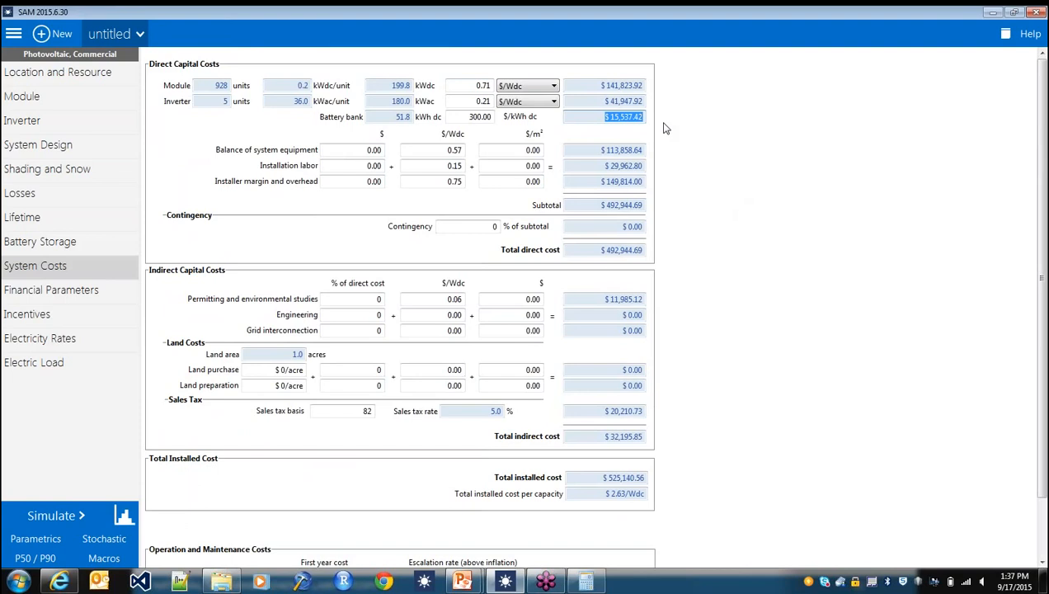
- Switch to Calculator, compute 15000 × 0.6 for the battery incentive, and close it
{"action": "left_click", "coordinate": [591, 583]}
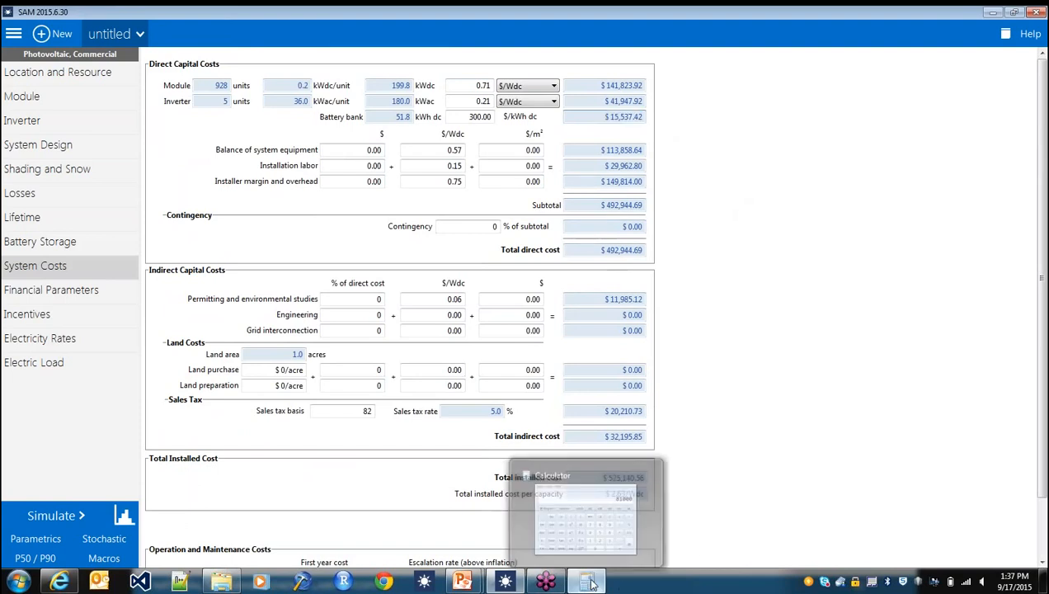
{"action": "type", "text": "15"}
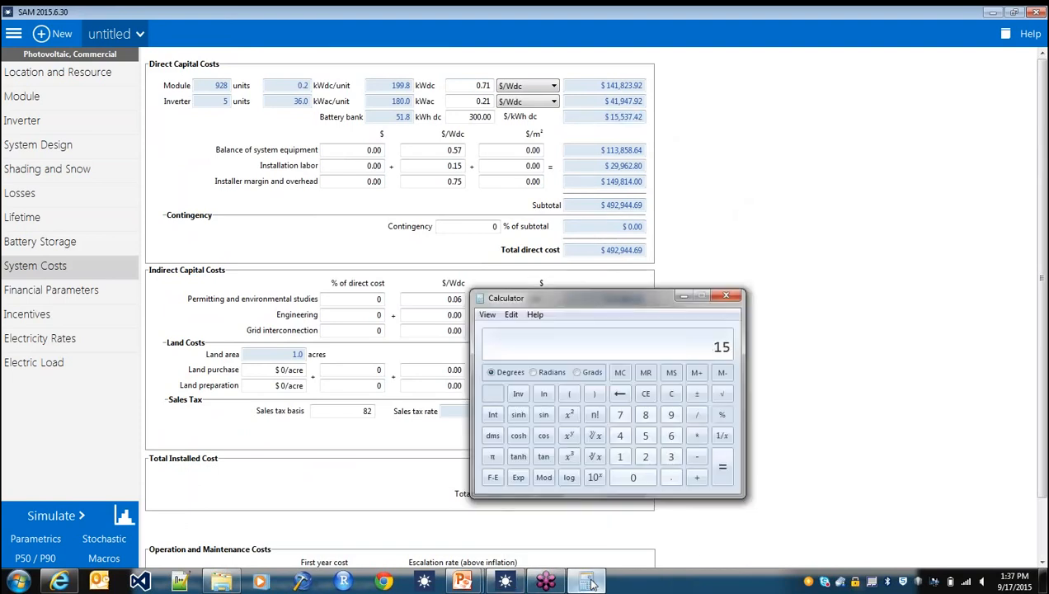
{"action": "type", "text": "000*0.6"}
{"action": "key", "text": "Return"}
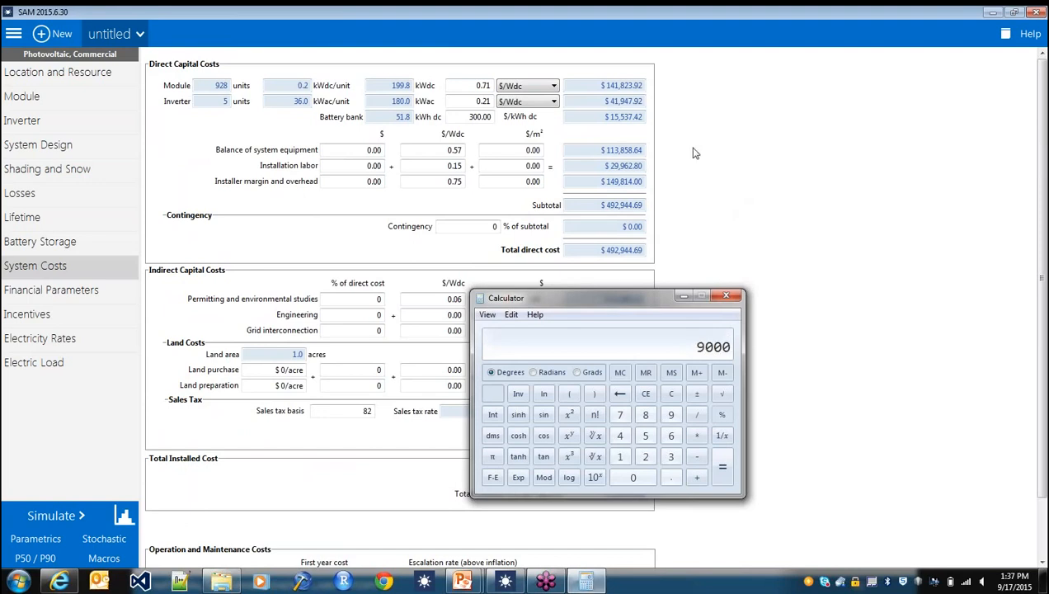
{"action": "left_click", "coordinate": [720, 298]}
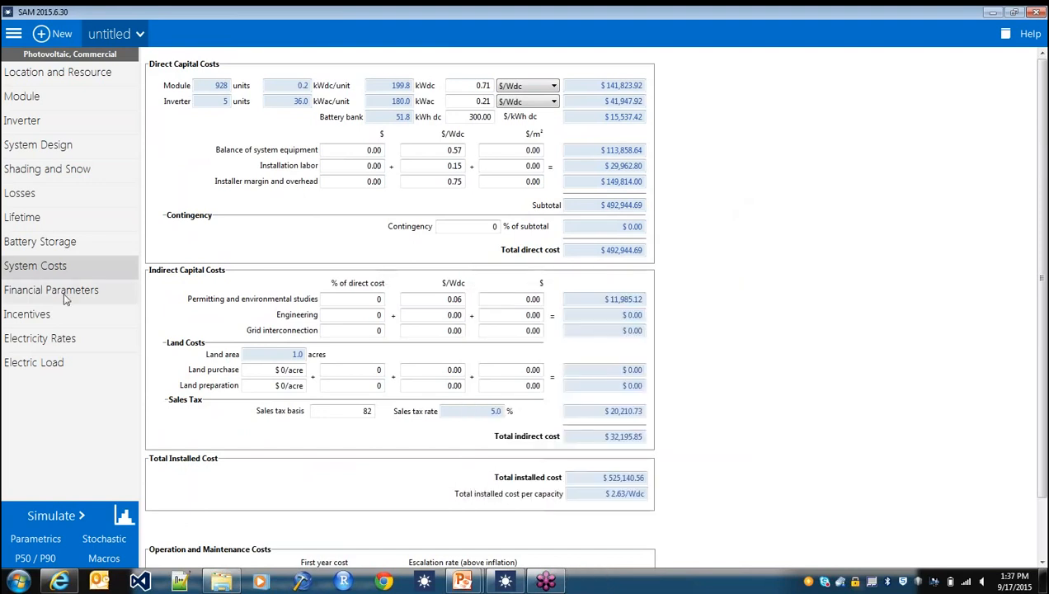
- Set the Other investment based incentive (IBI) amount to $9000 on the Incentives page
{"action": "left_click", "coordinate": [58, 315]}
{"action": "left_click", "coordinate": [241, 377]}
{"action": "scroll", "coordinate": [342, 351], "scroll_direction": "down", "scroll_amount": 3}
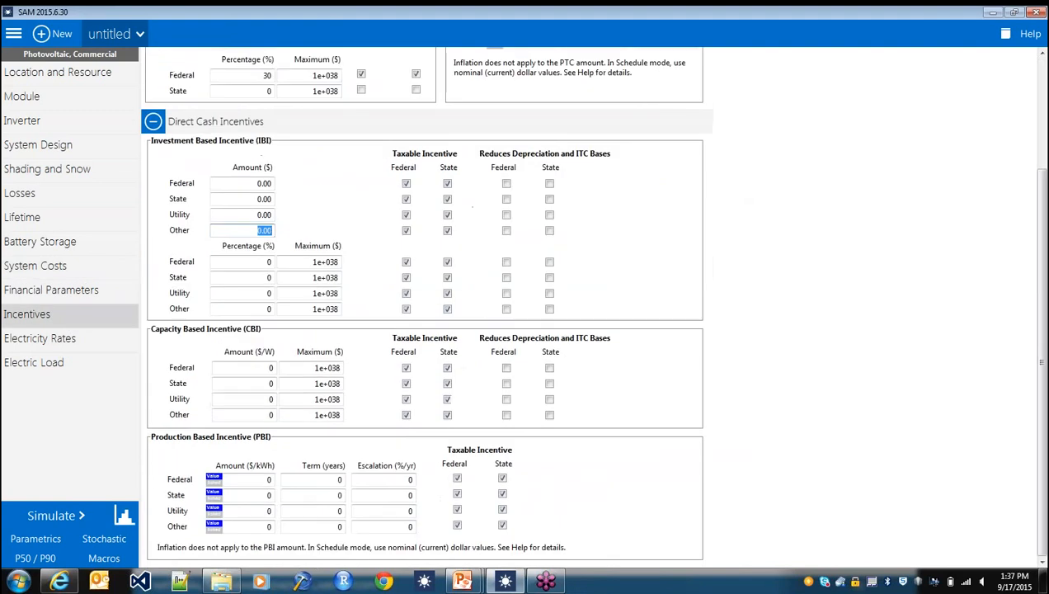
{"action": "type", "text": "9000"}
- On the Electricity Rates page, try disabling time-of-use and tiered energy rates and enable them again
{"action": "left_click", "coordinate": [74, 339]}
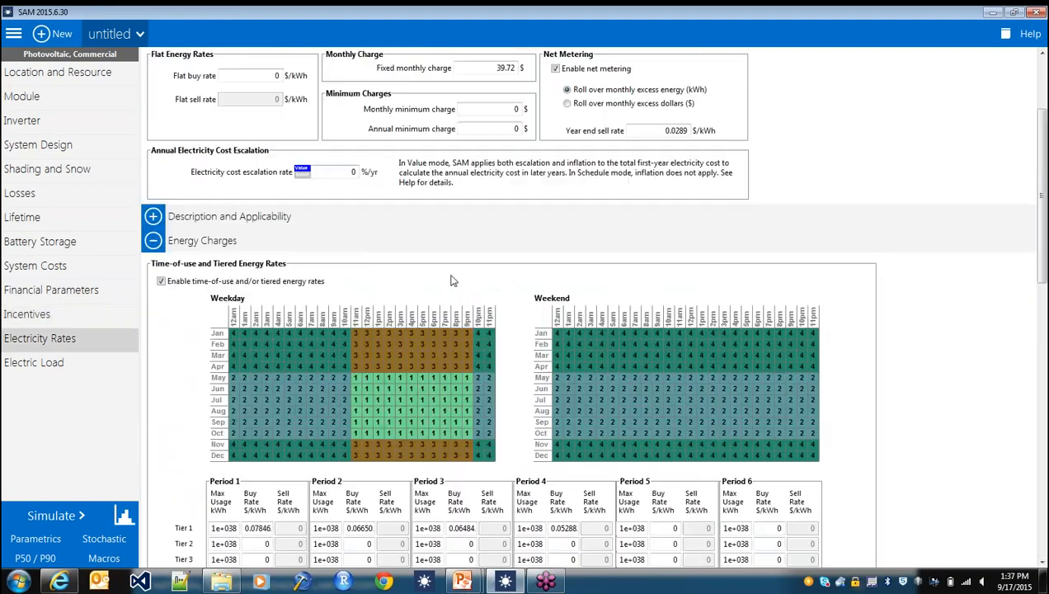
{"action": "scroll", "coordinate": [512, 297], "scroll_direction": "up", "scroll_amount": 1}
{"action": "scroll", "coordinate": [512, 297], "scroll_direction": "down", "scroll_amount": 1}
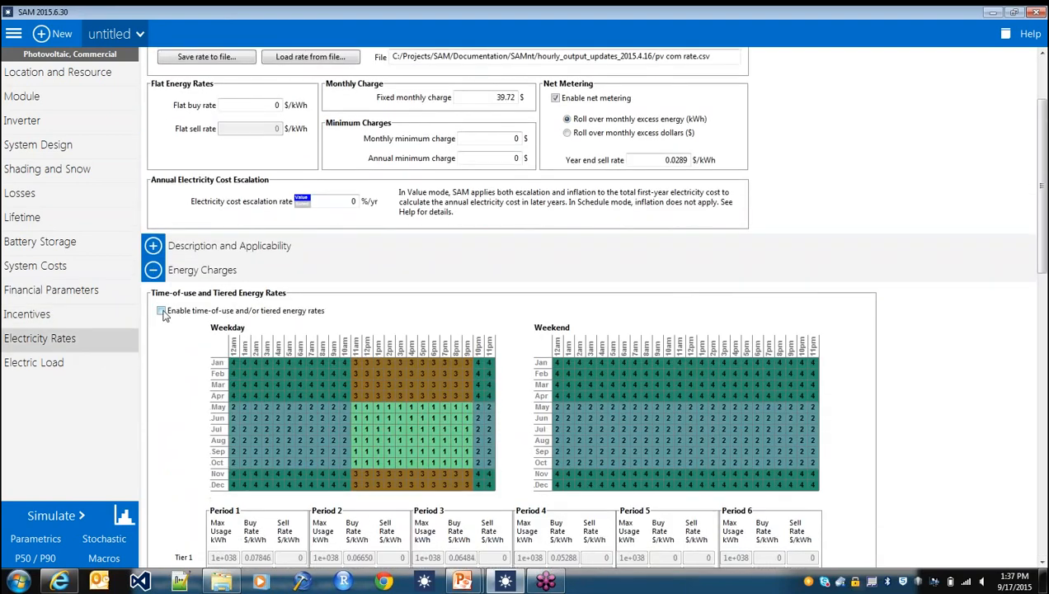
{"action": "left_click", "coordinate": [163, 307]}
{"action": "scroll", "coordinate": [342, 346], "scroll_direction": "up", "scroll_amount": 2}
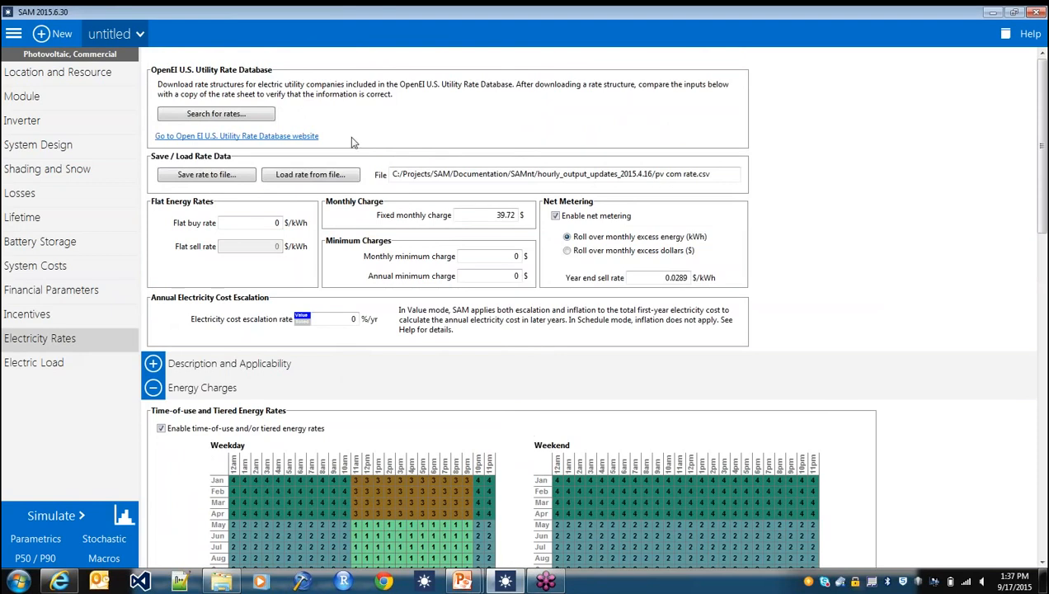
- Open the OpenEI utility rate database search, filter utilities by "southern calif" and select Southern California Edison Co
{"action": "left_click", "coordinate": [244, 120]}
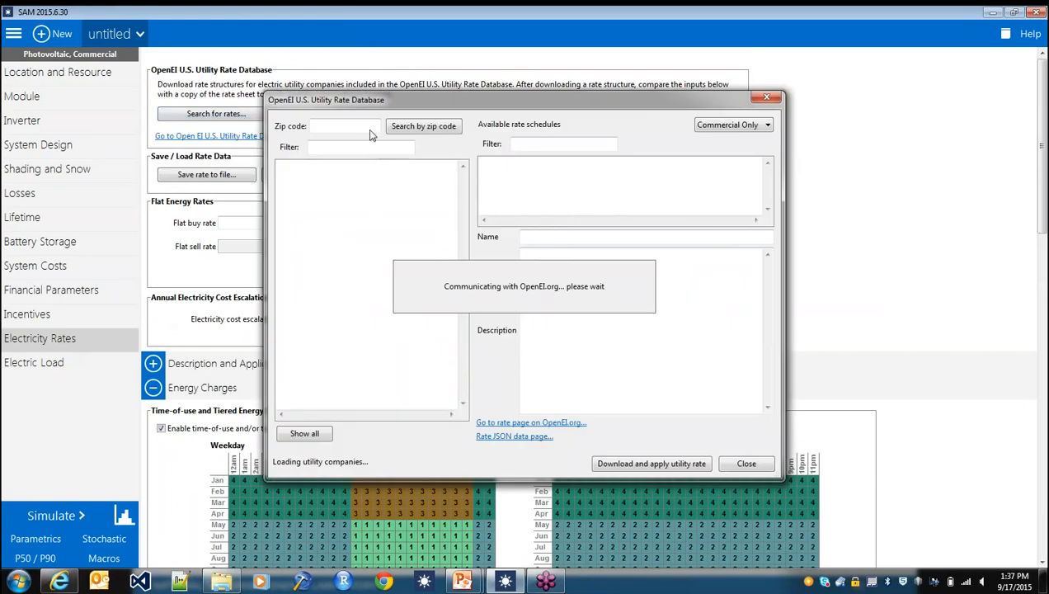
{"action": "left_click_drag", "start_coordinate": [362, 106], "coordinate": [342, 148]}
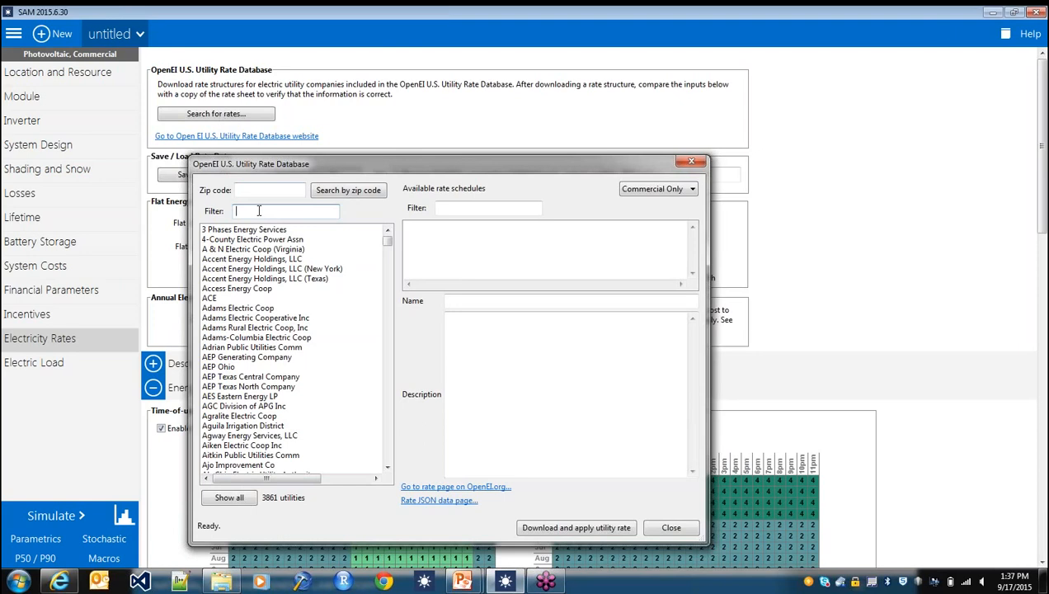
{"action": "type", "text": "outhern calif"}
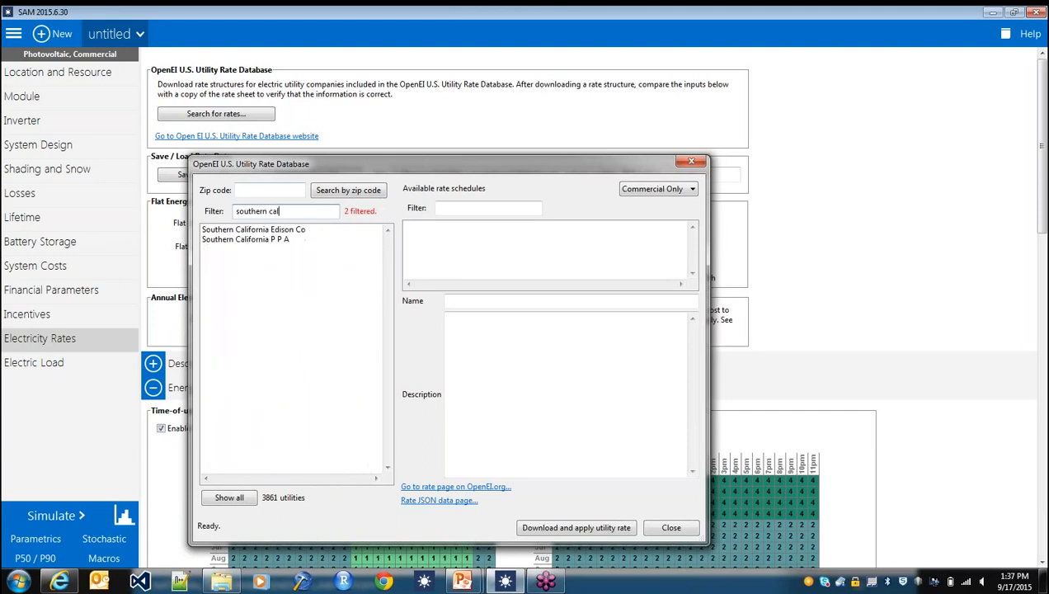
{"action": "left_click", "coordinate": [315, 232]}
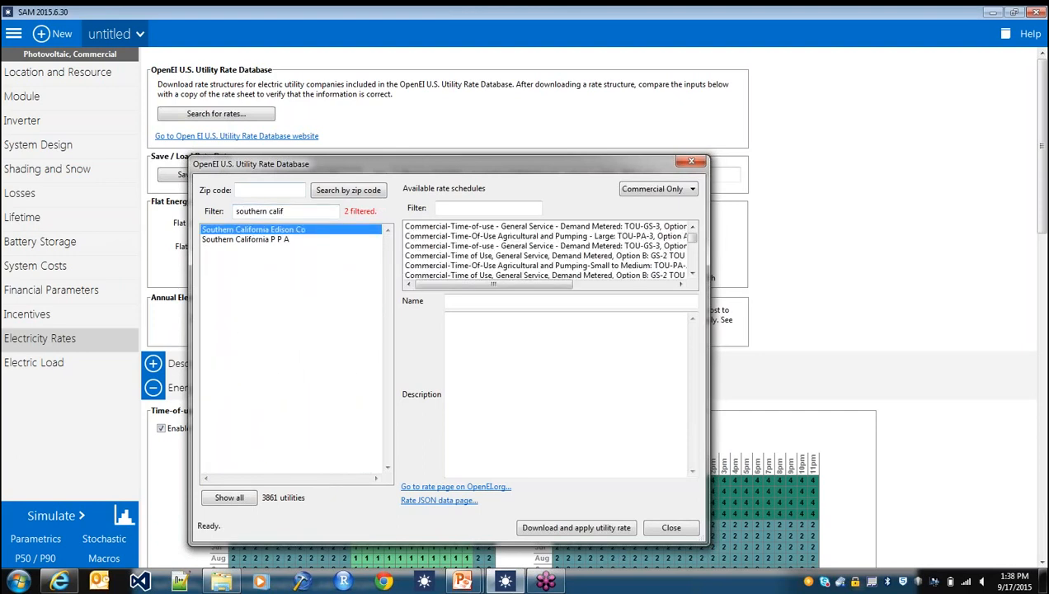
{"action": "left_click_drag", "start_coordinate": [708, 186], "coordinate": [767, 186]}
- Filter the rate schedules by "gs-3" and download and apply the General Service - Demand Metered TOU-GS-3, Option B rate
{"action": "left_click", "coordinate": [462, 208]}
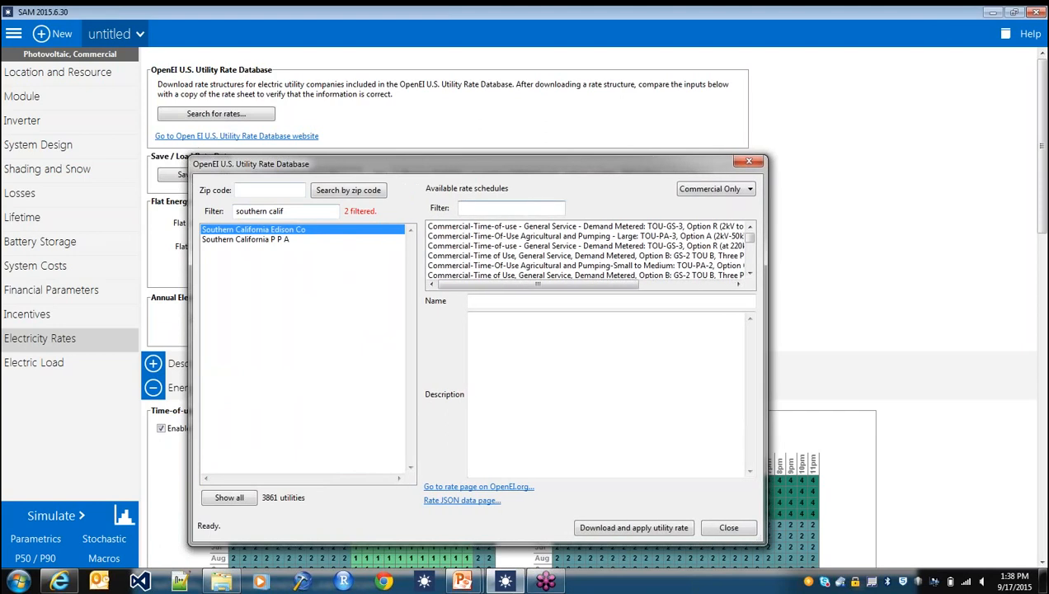
{"action": "type", "text": "gs03"}
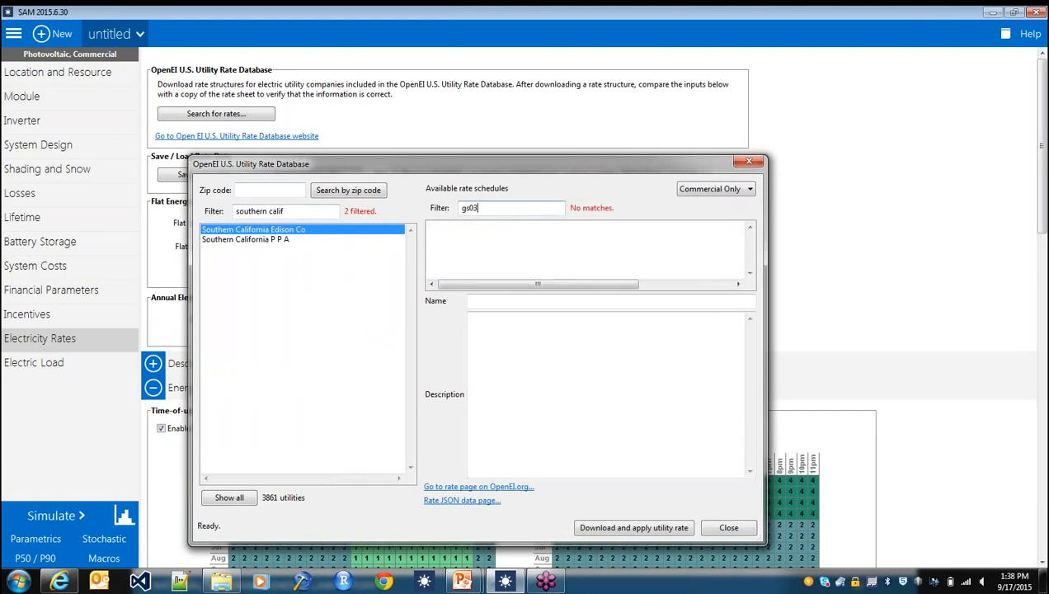
{"action": "key", "text": "BackSpace"}
{"action": "key", "text": "BackSpace"}
{"action": "type", "text": "-3"}
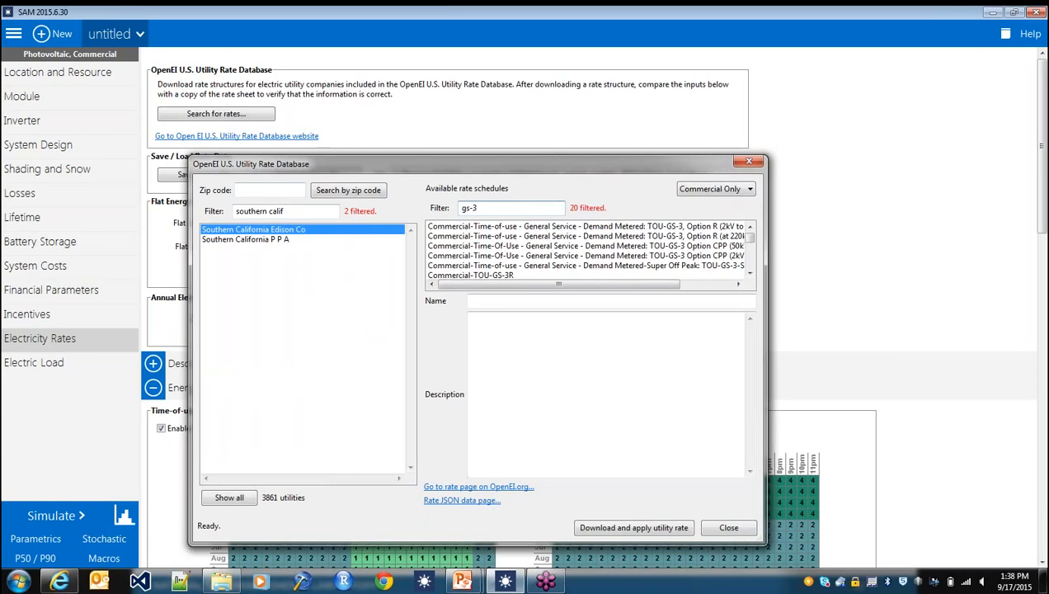
{"action": "scroll", "coordinate": [752, 265], "scroll_direction": "down", "scroll_amount": 3}
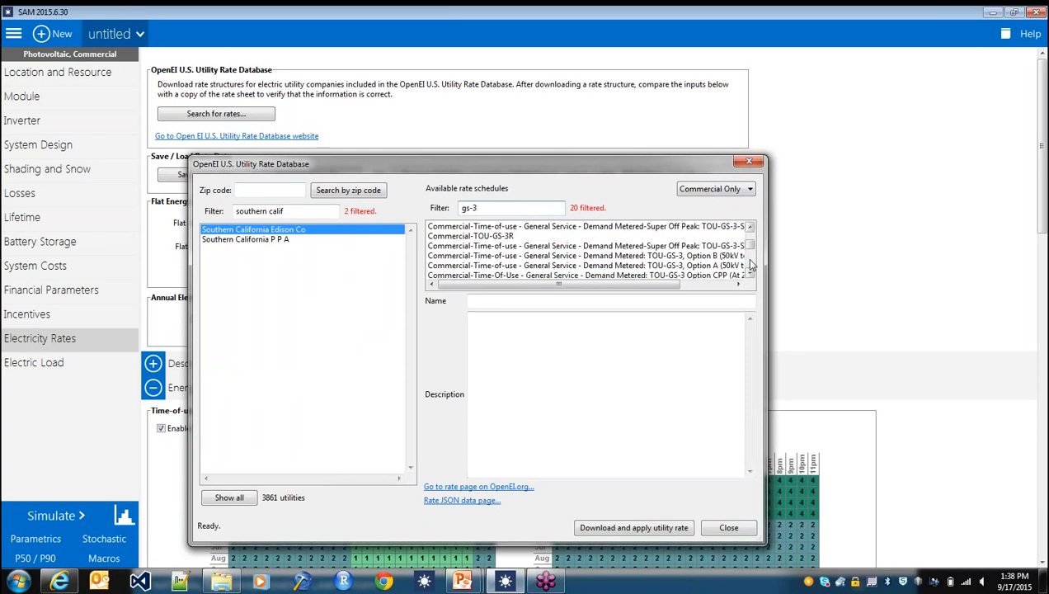
{"action": "scroll", "coordinate": [751, 265], "scroll_direction": "down", "scroll_amount": 1}
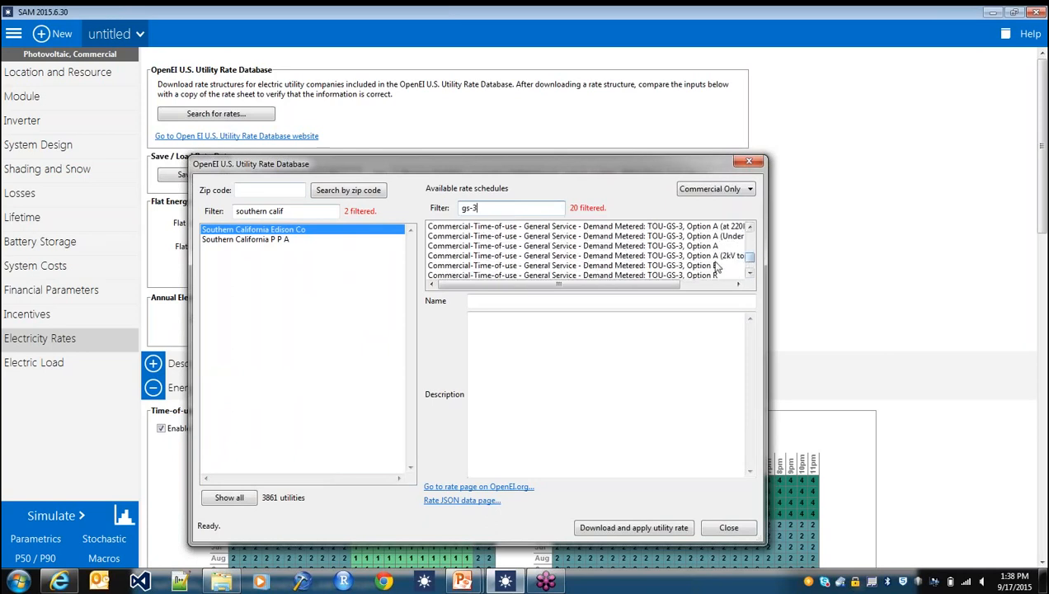
{"action": "left_click", "coordinate": [714, 265]}
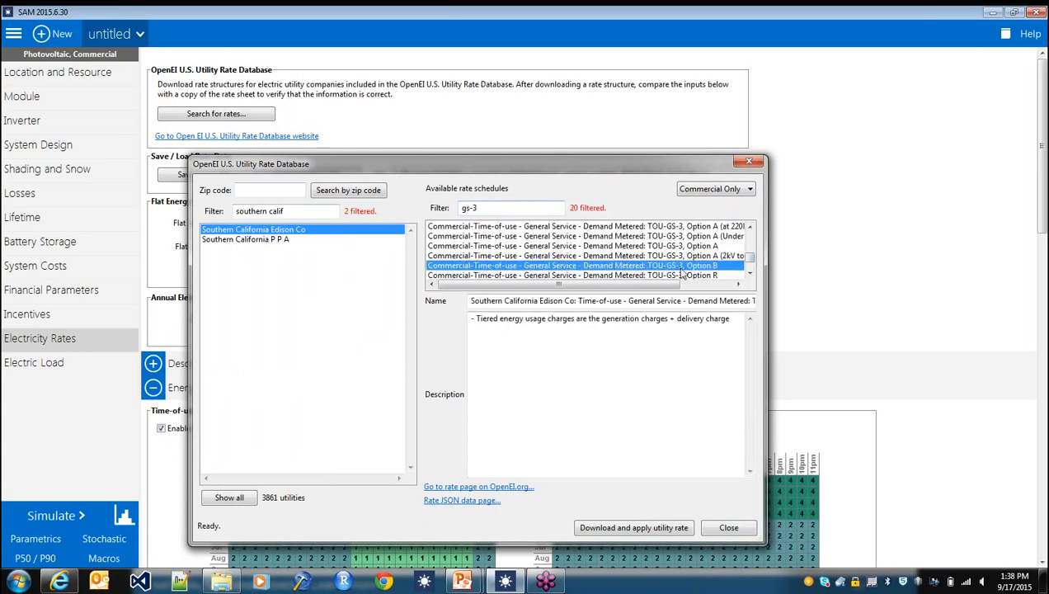
{"action": "left_click", "coordinate": [632, 528]}
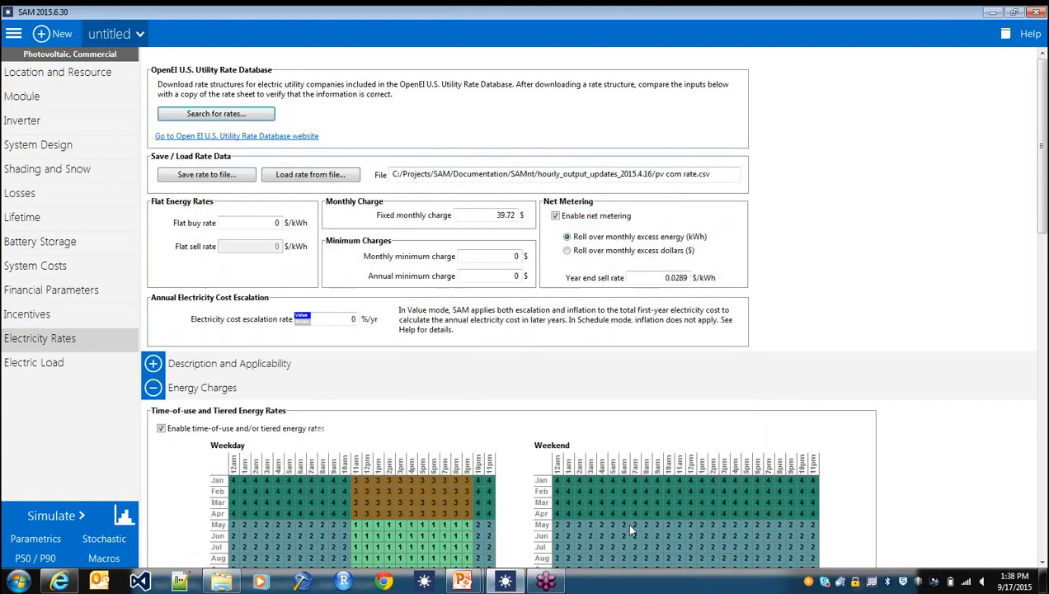
{"action": "left_click", "coordinate": [604, 294]}
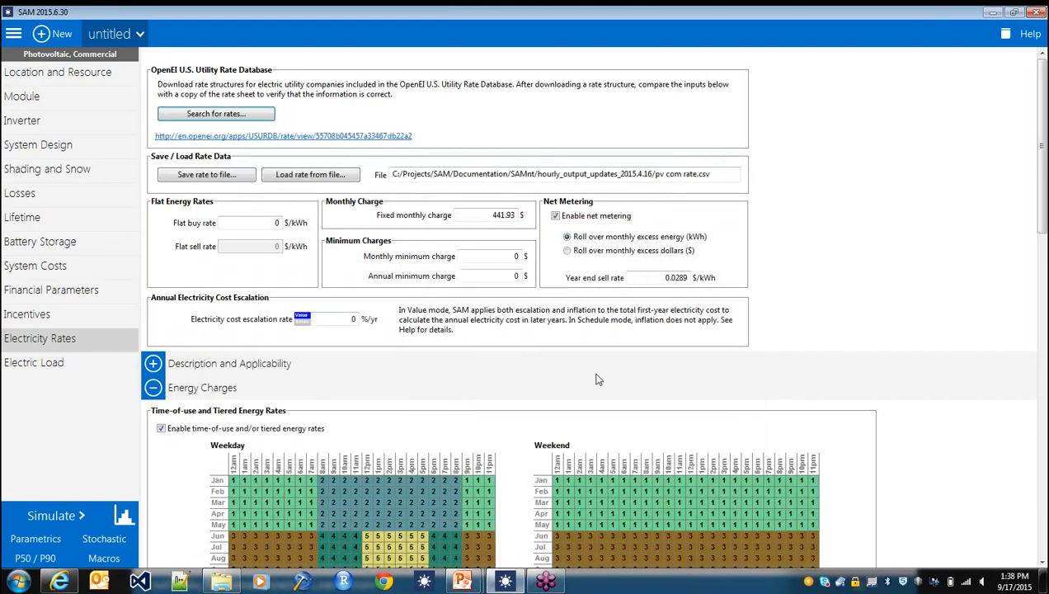
- Review the downloaded rate's time-of-use energy schedule, monthly demand charges and time-of-use demand charges, including the Period 3 charge
{"action": "scroll", "coordinate": [569, 397], "scroll_direction": "down", "scroll_amount": 3}
{"action": "scroll", "coordinate": [569, 398], "scroll_direction": "down", "scroll_amount": 5}
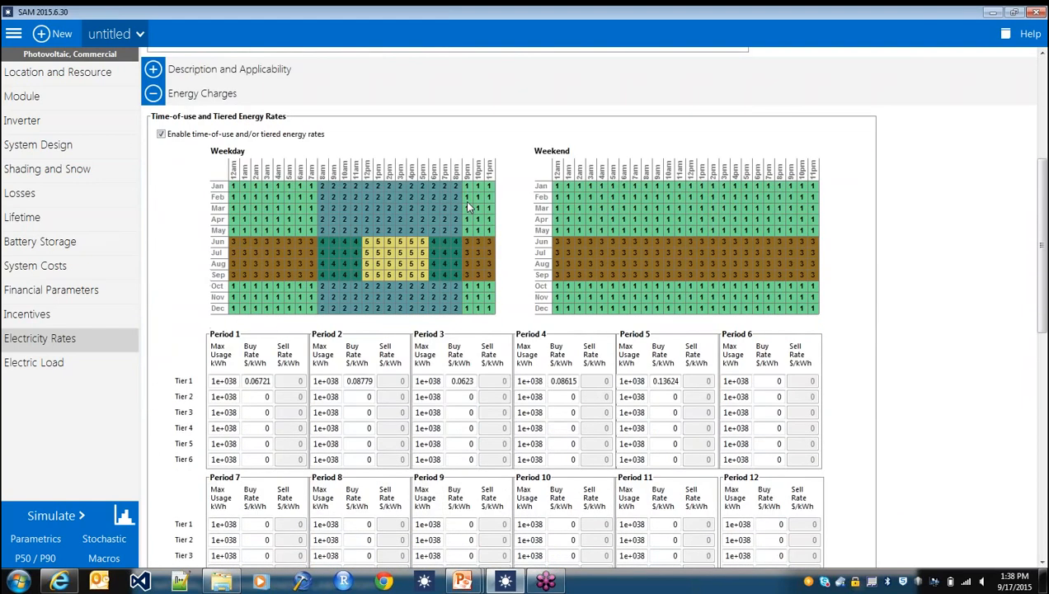
{"action": "scroll", "coordinate": [423, 208], "scroll_direction": "up", "scroll_amount": 1}
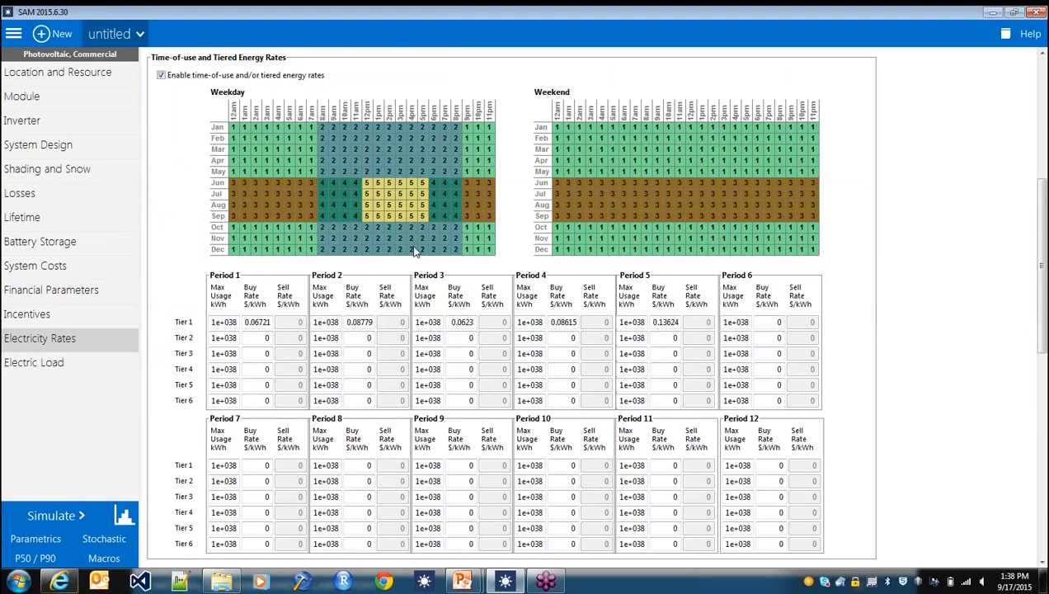
{"action": "scroll", "coordinate": [405, 289], "scroll_direction": "down", "scroll_amount": 7}
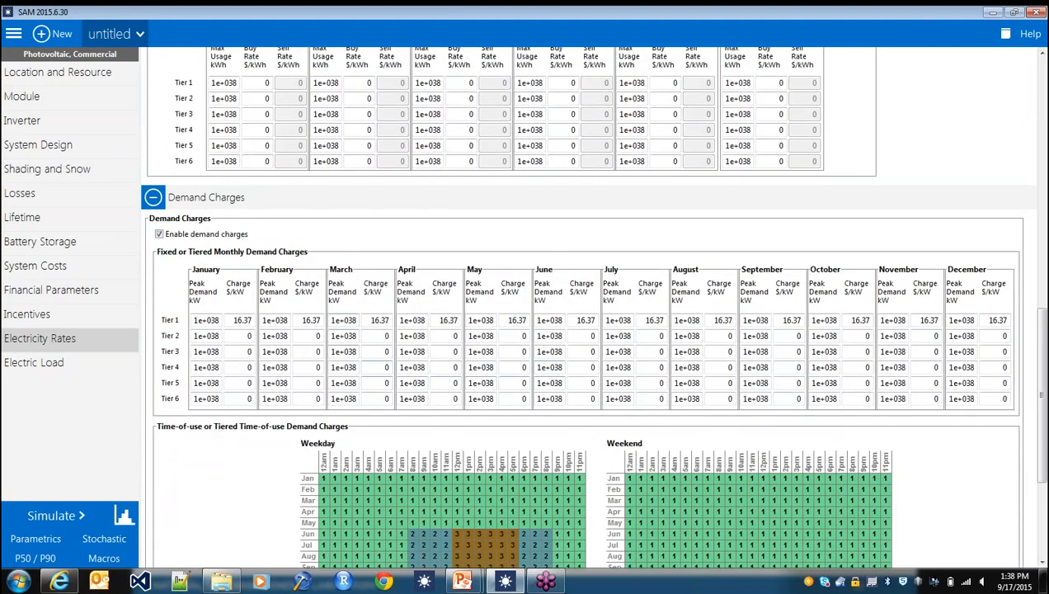
{"action": "scroll", "coordinate": [399, 345], "scroll_direction": "down", "scroll_amount": 2}
{"action": "scroll", "coordinate": [399, 345], "scroll_direction": "down", "scroll_amount": 1}
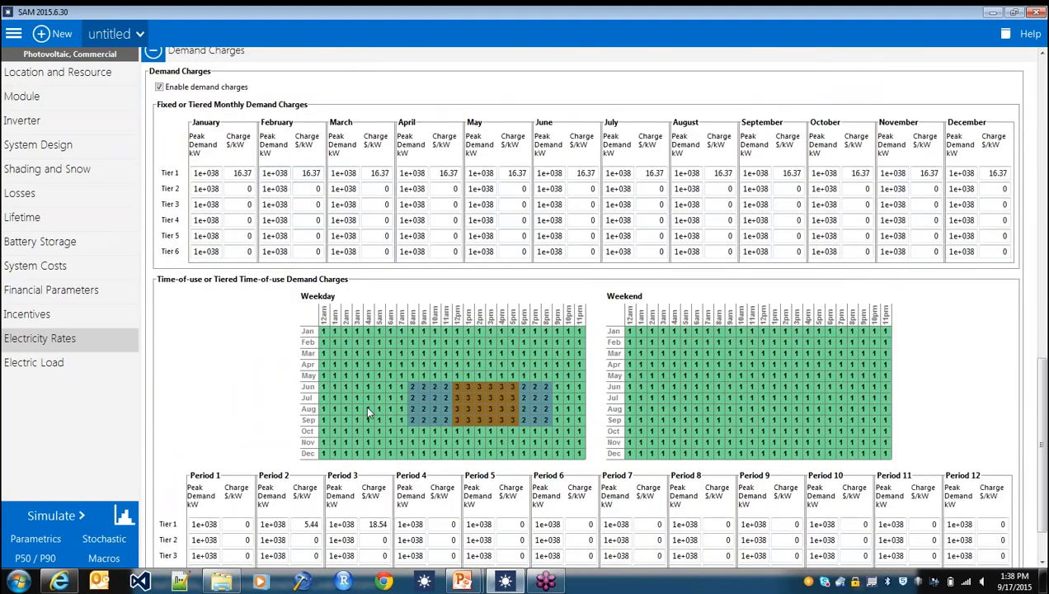
{"action": "scroll", "coordinate": [487, 330], "scroll_direction": "down", "scroll_amount": 1}
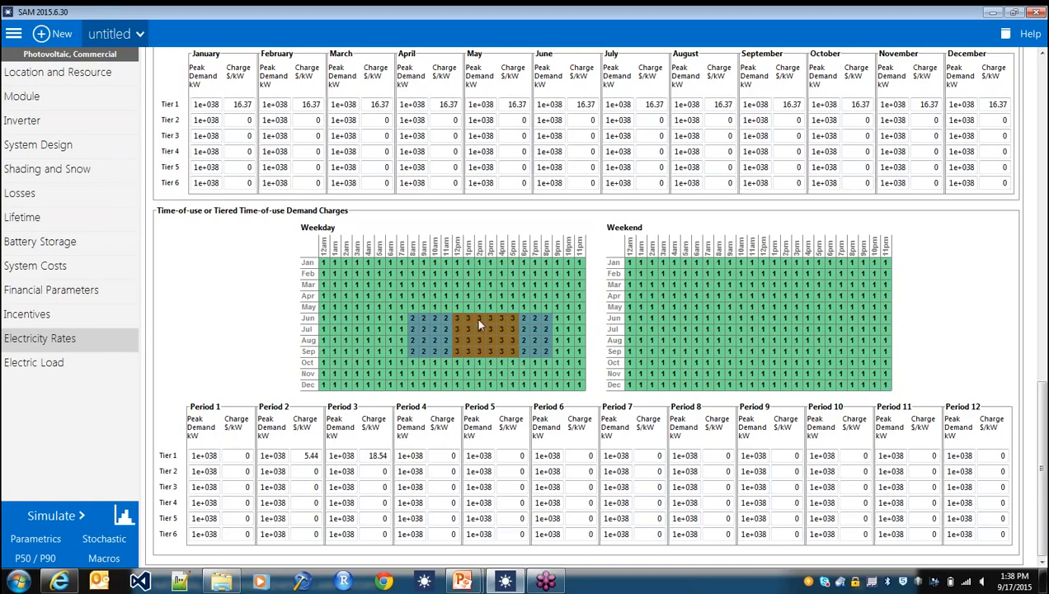
{"action": "left_click", "coordinate": [373, 455]}
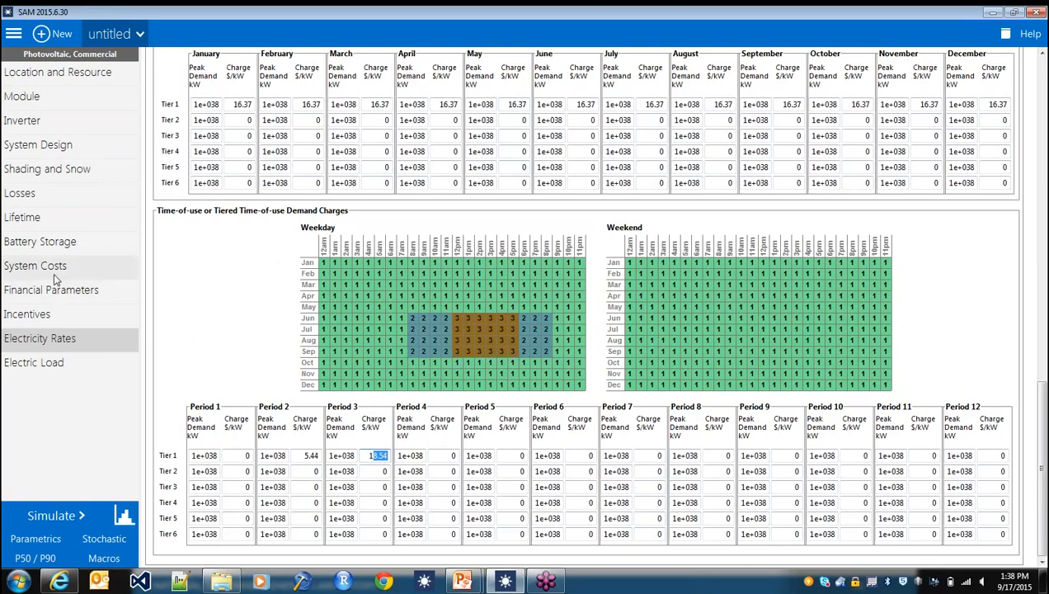
- On the Battery Storage page, assign every month and hour of the manual dispatch schedule to period 1
{"action": "left_click", "coordinate": [63, 245]}
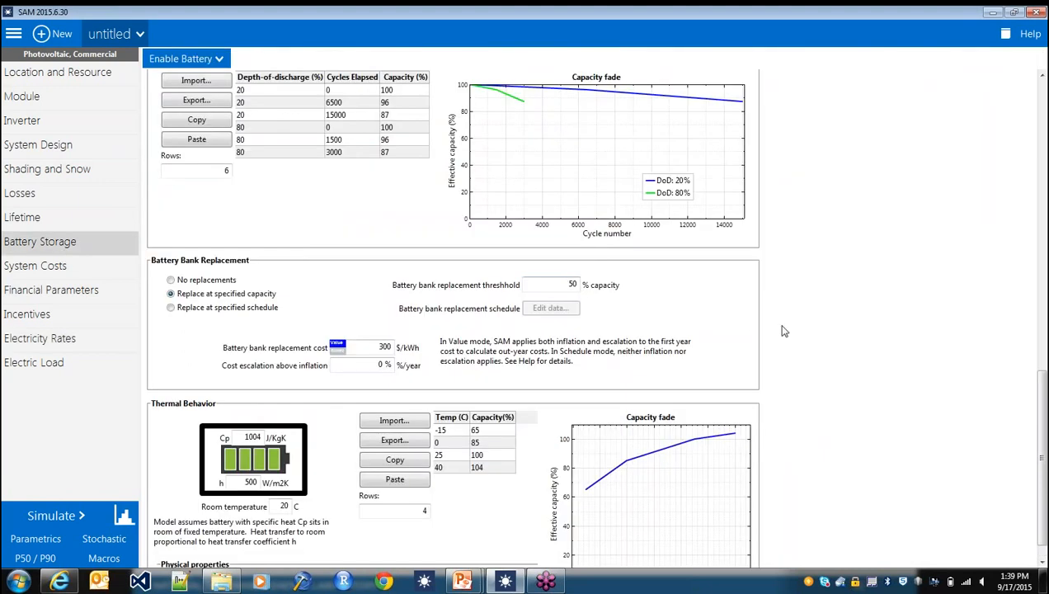
{"action": "scroll", "coordinate": [779, 329], "scroll_direction": "up", "scroll_amount": 5}
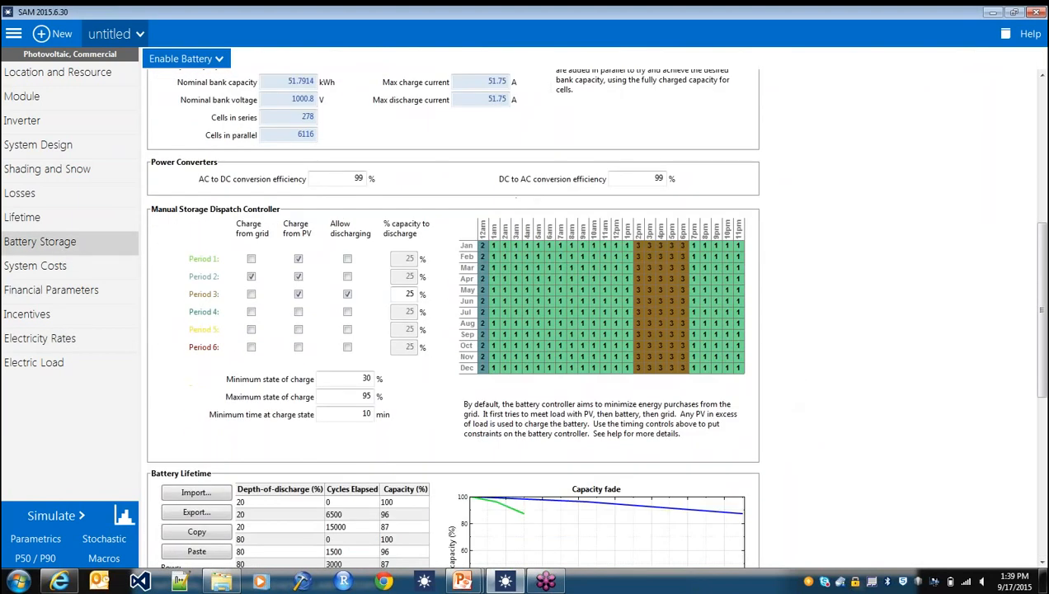
{"action": "left_click", "coordinate": [484, 246]}
{"action": "left_click_drag", "start_coordinate": [488, 248], "coordinate": [750, 347]}
{"action": "key", "text": "1"}
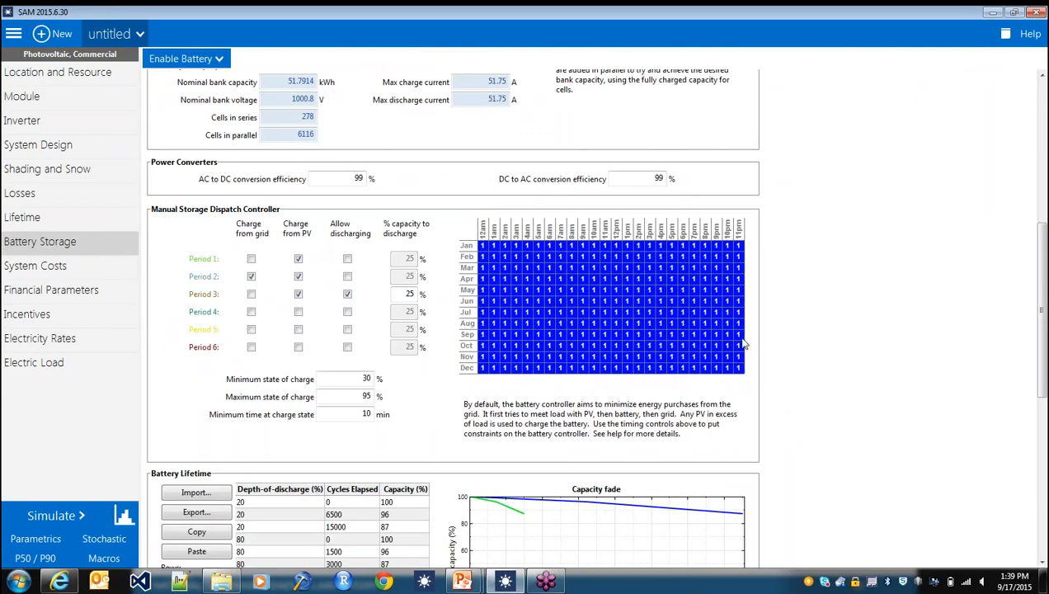
{"action": "left_click", "coordinate": [526, 269]}
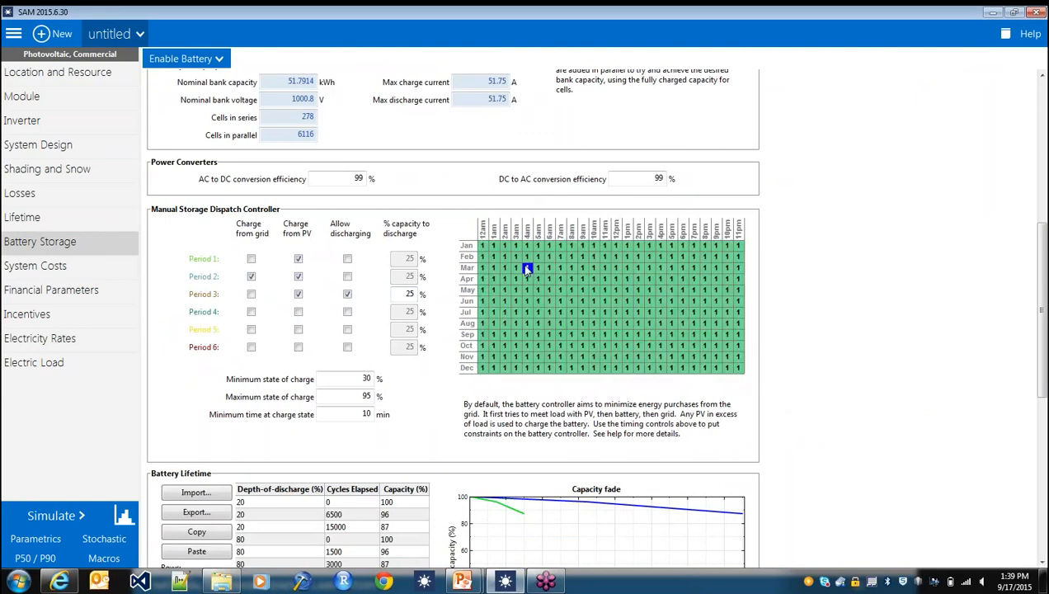
- Assign period 3 to the June–September, 12pm–5pm block of the manual battery dispatch schedule
{"action": "left_click", "coordinate": [252, 277]}
{"action": "left_click", "coordinate": [298, 294]}
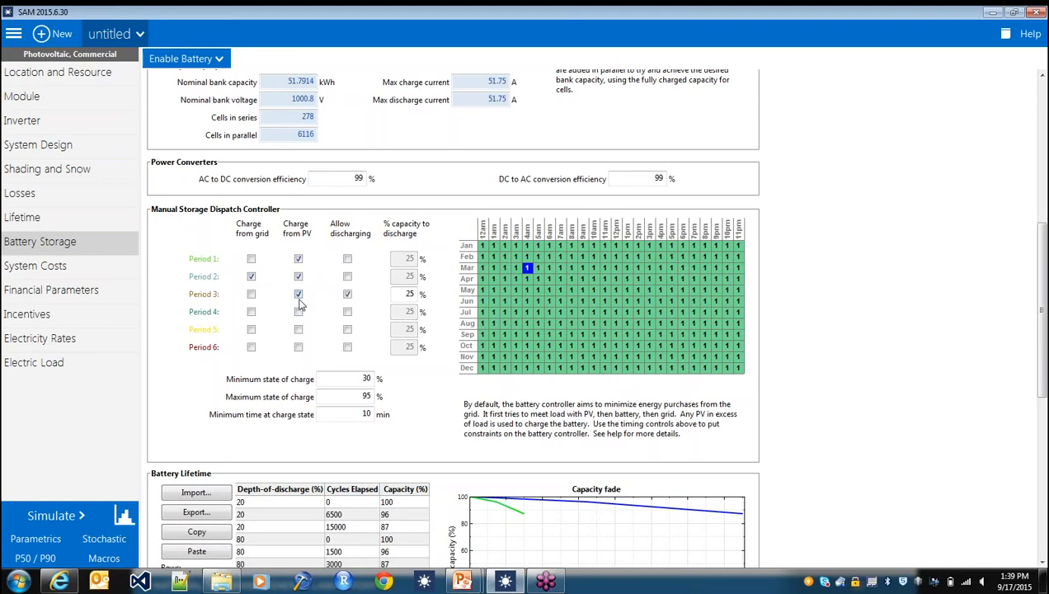
{"action": "left_click", "coordinate": [347, 295]}
{"action": "left_click", "coordinate": [550, 291]}
{"action": "left_click_drag", "start_coordinate": [615, 301], "coordinate": [676, 343]}
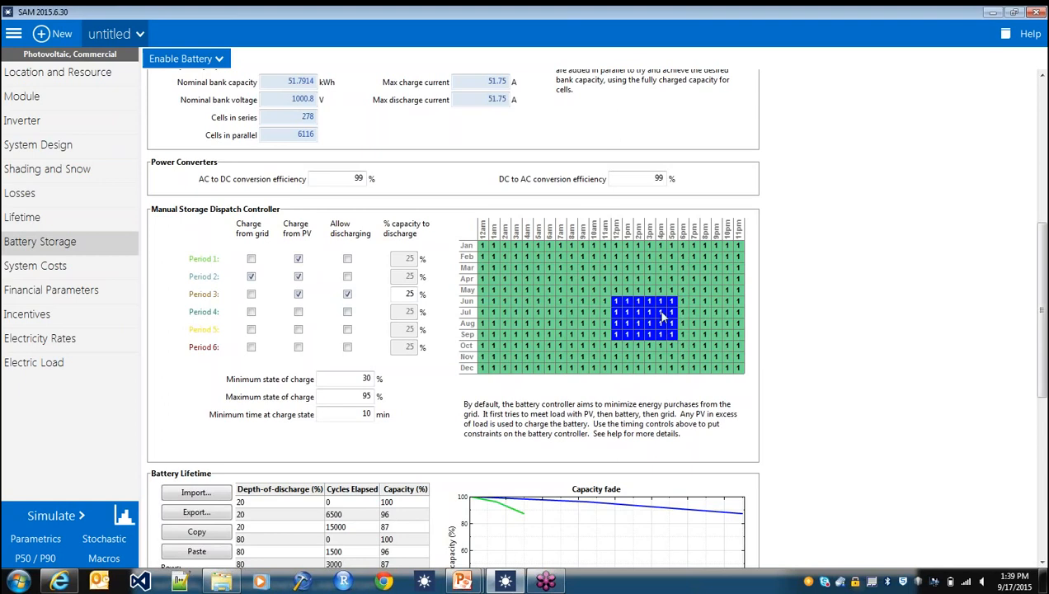
{"action": "type", "text": "3"}
- Set the dispatch controller's capacity to discharge for Period 3 to 20%
{"action": "double_click", "coordinate": [409, 292]}
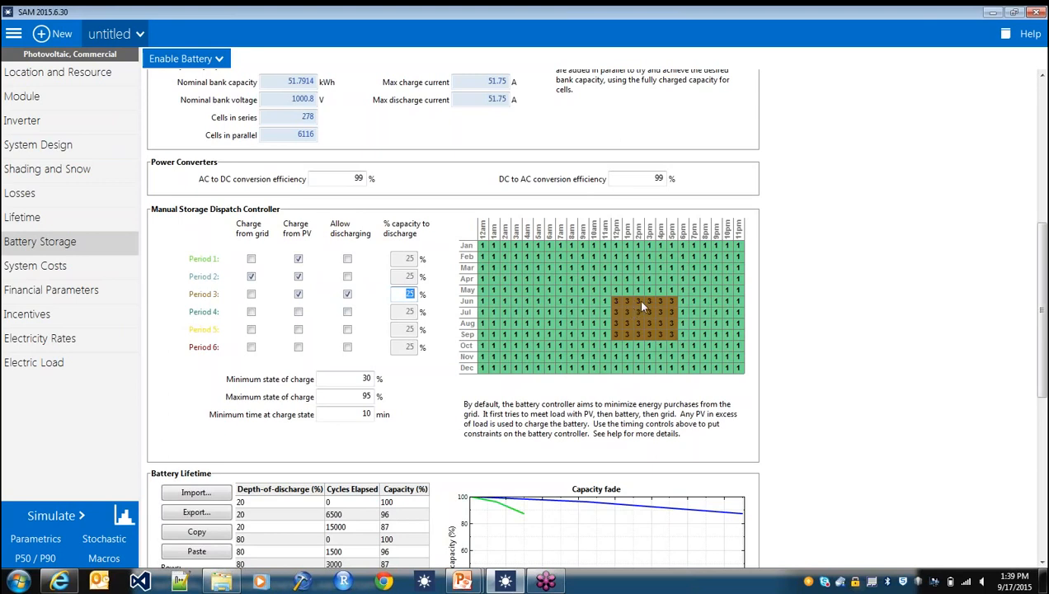
{"action": "double_click", "coordinate": [406, 294]}
{"action": "type", "text": "20"}
{"action": "key", "text": "Tab"}
{"action": "key", "text": "Tab"}
- Run the simulation with the revised battery dispatch settings
{"action": "scroll", "coordinate": [416, 400], "scroll_direction": "down", "scroll_amount": 2}
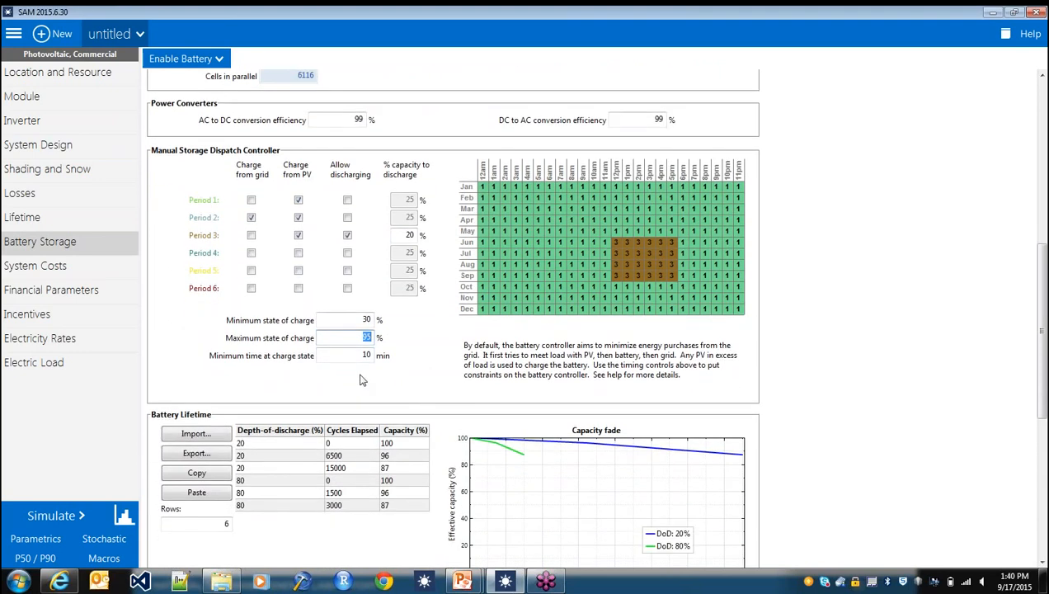
{"action": "scroll", "coordinate": [361, 379], "scroll_direction": "up", "scroll_amount": 5}
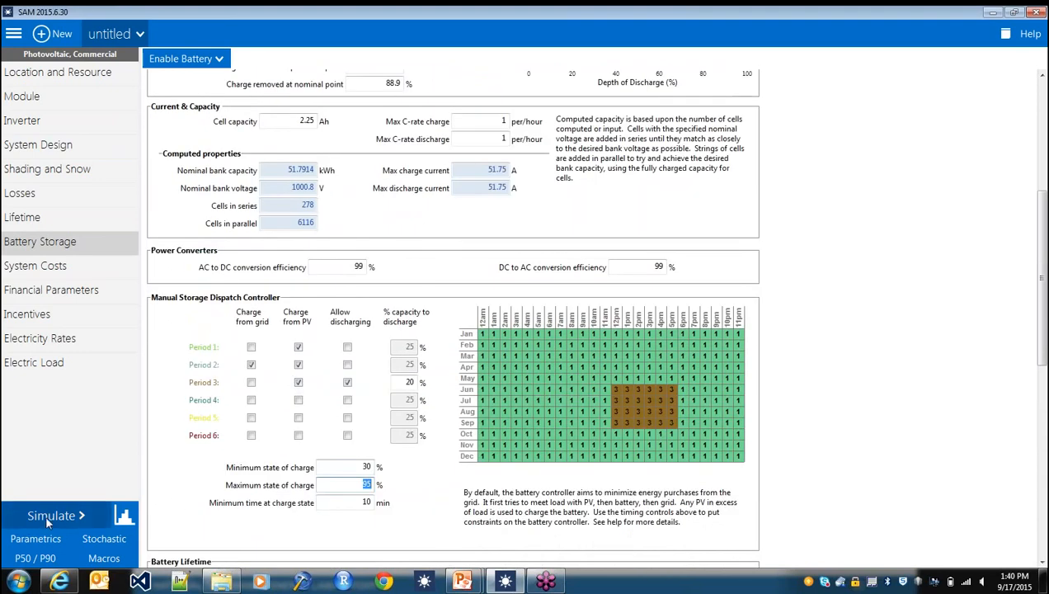
{"action": "left_click", "coordinate": [48, 516]}
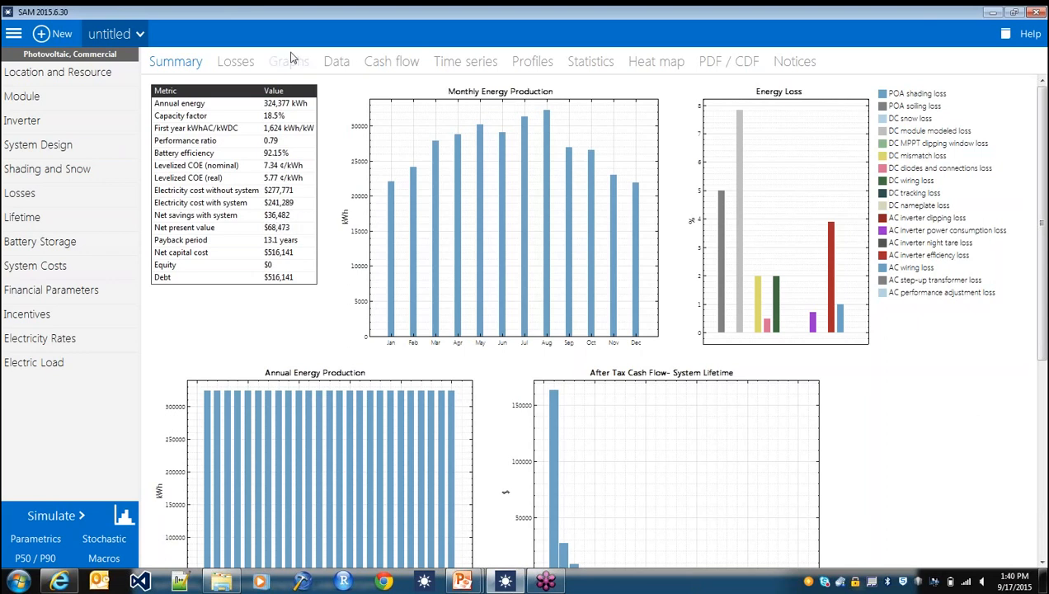
- Plot the lifetime hourly power to load from PV, from battery and from grid in the time series results
{"action": "left_click", "coordinate": [486, 61]}
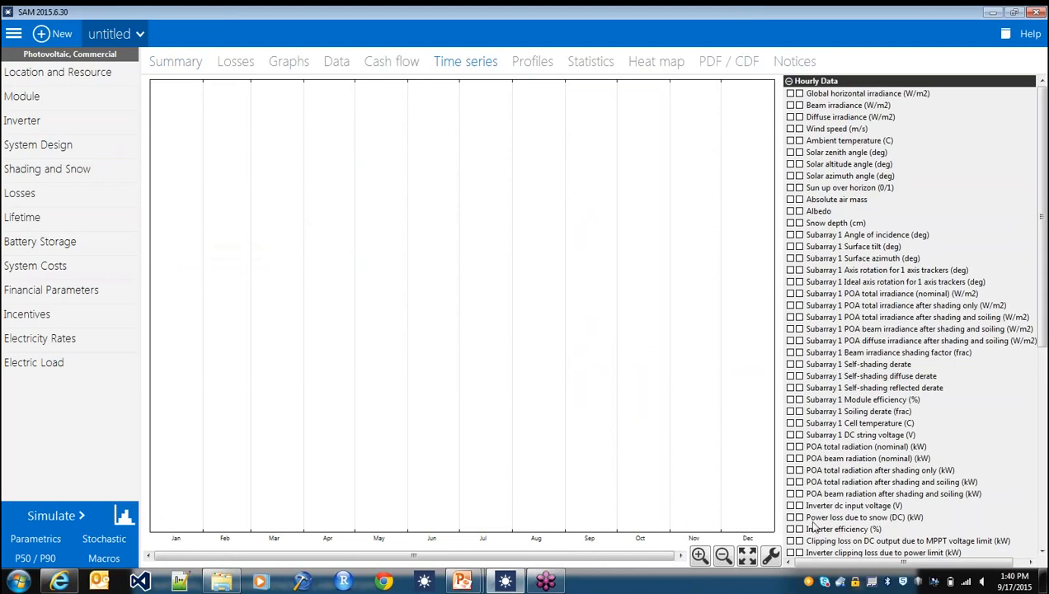
{"action": "scroll", "coordinate": [824, 463], "scroll_direction": "down", "scroll_amount": 1}
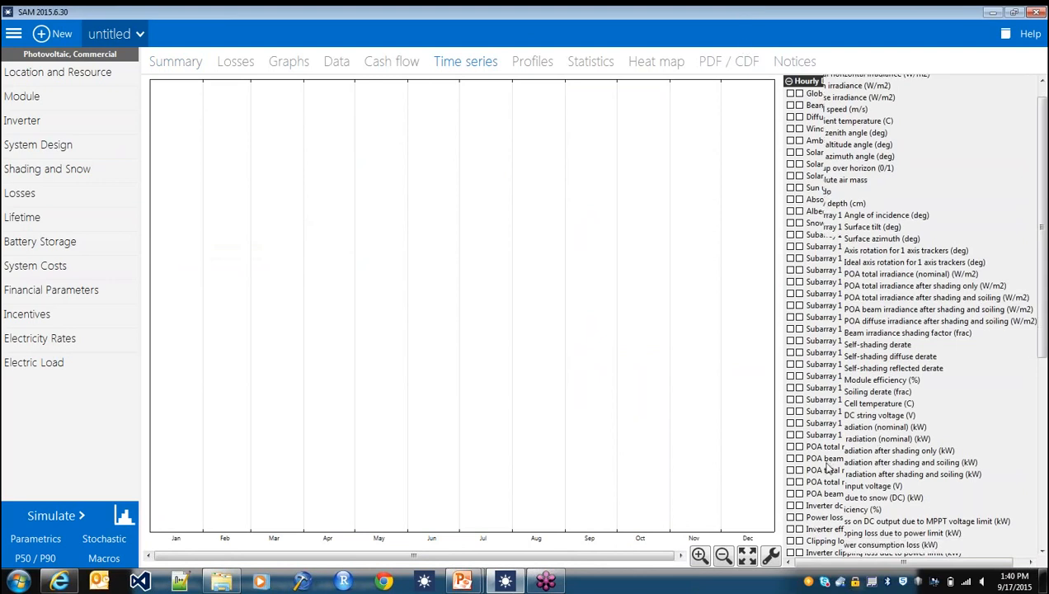
{"action": "scroll", "coordinate": [824, 470], "scroll_direction": "down", "scroll_amount": 8}
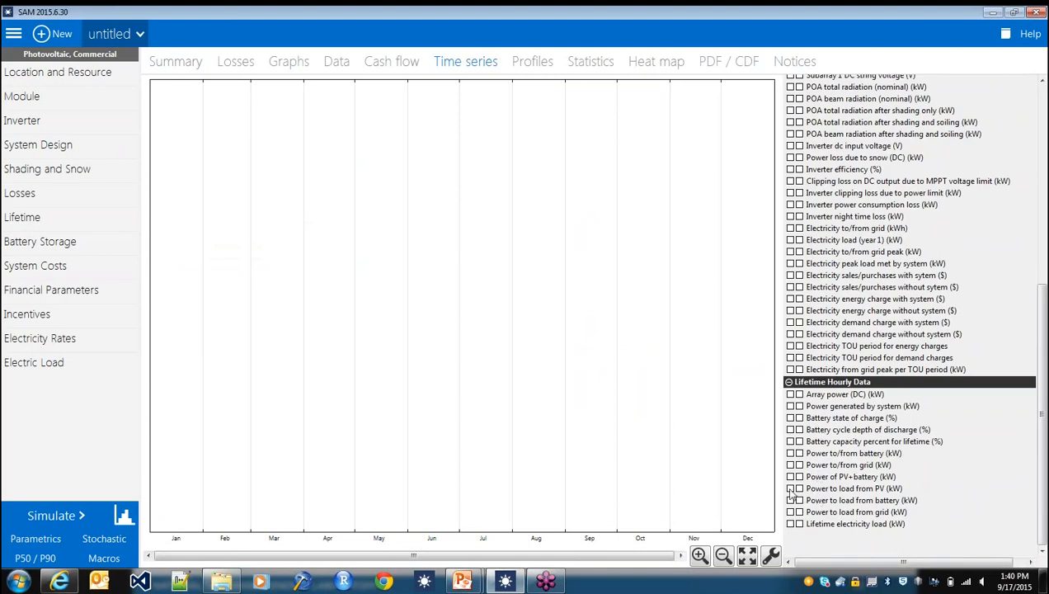
{"action": "left_click", "coordinate": [790, 489]}
{"action": "left_click", "coordinate": [790, 500]}
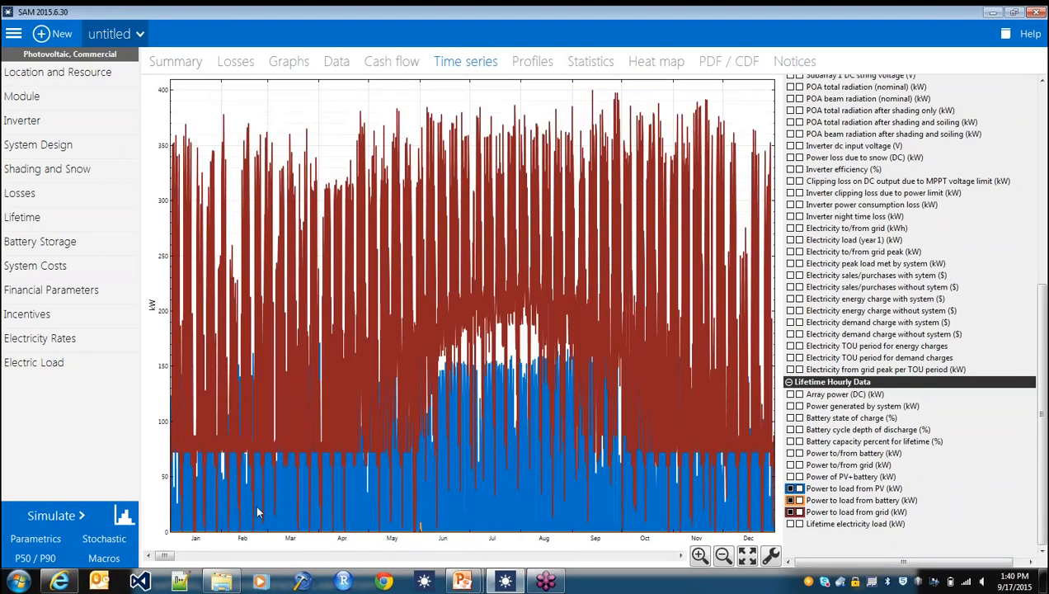
- Inspect the power-to-load curves for the first days of January, and widen the plot's time range to several months
{"action": "left_click_drag", "start_coordinate": [245, 516], "coordinate": [103, 506]}
{"action": "left_click_drag", "start_coordinate": [321, 504], "coordinate": [5, 469]}
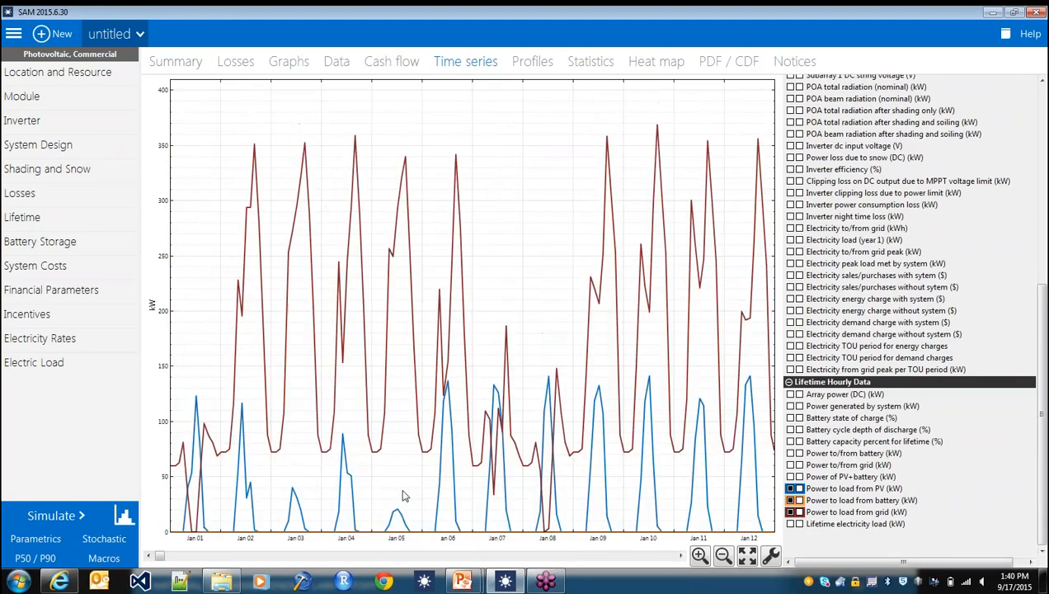
{"action": "left_click_drag", "start_coordinate": [342, 510], "coordinate": [52, 506]}
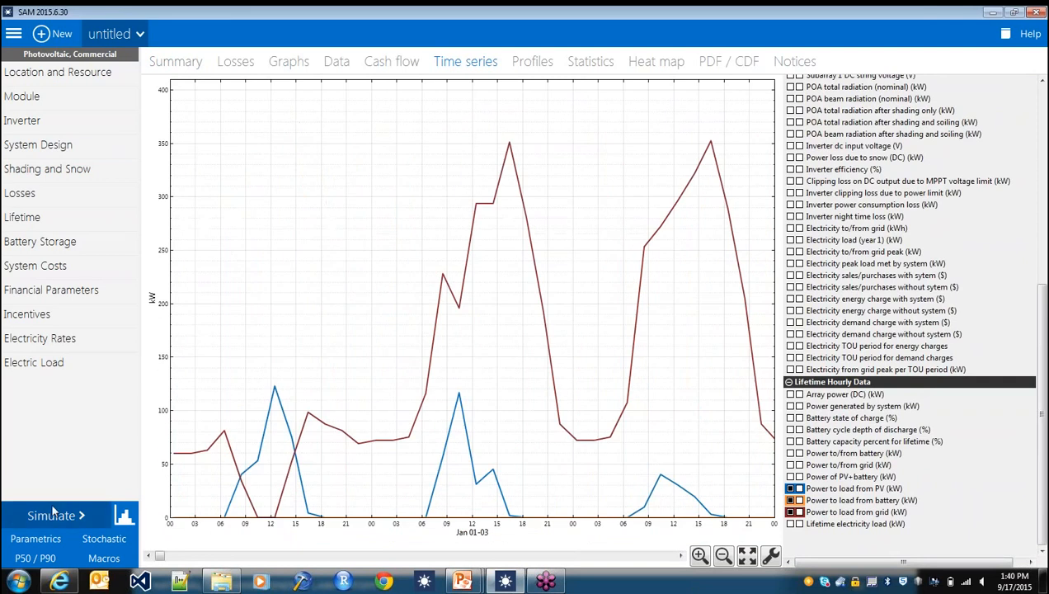
{"action": "left_click", "coordinate": [723, 555]}
{"action": "left_click", "coordinate": [722, 555]}
{"action": "left_click", "coordinate": [722, 556]}
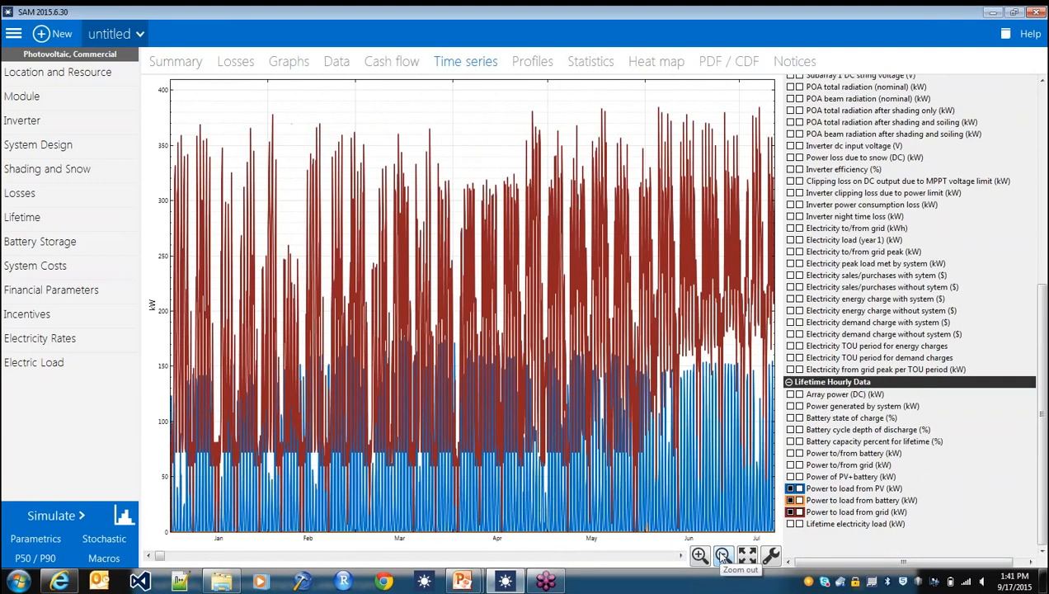
- Examine the power-to-load curves over the year and around June 1 for the times when the battery serves load
{"action": "left_click", "coordinate": [722, 555]}
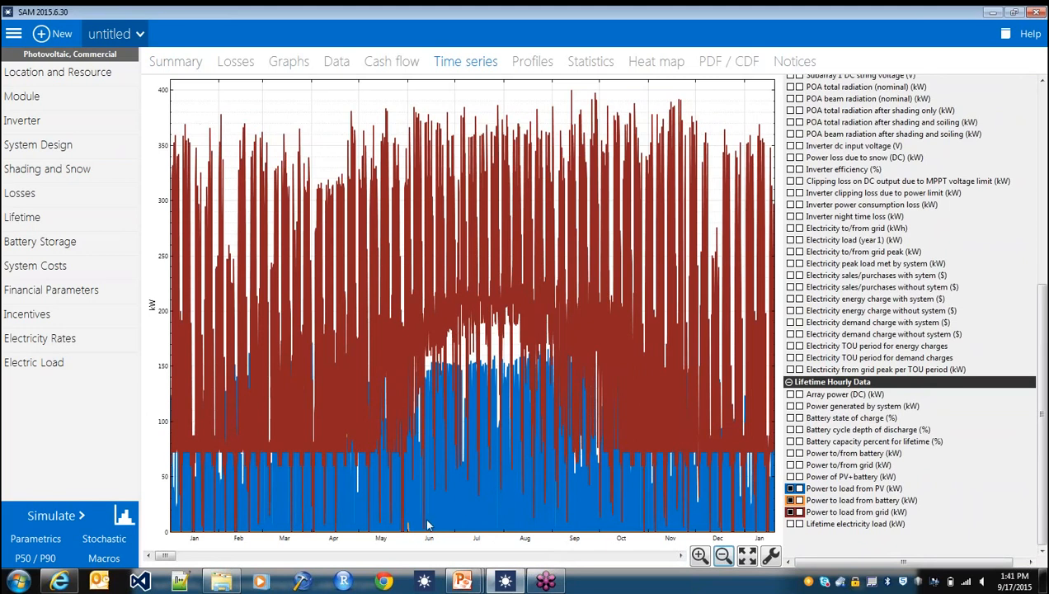
{"action": "left_click_drag", "start_coordinate": [427, 524], "coordinate": [461, 528]}
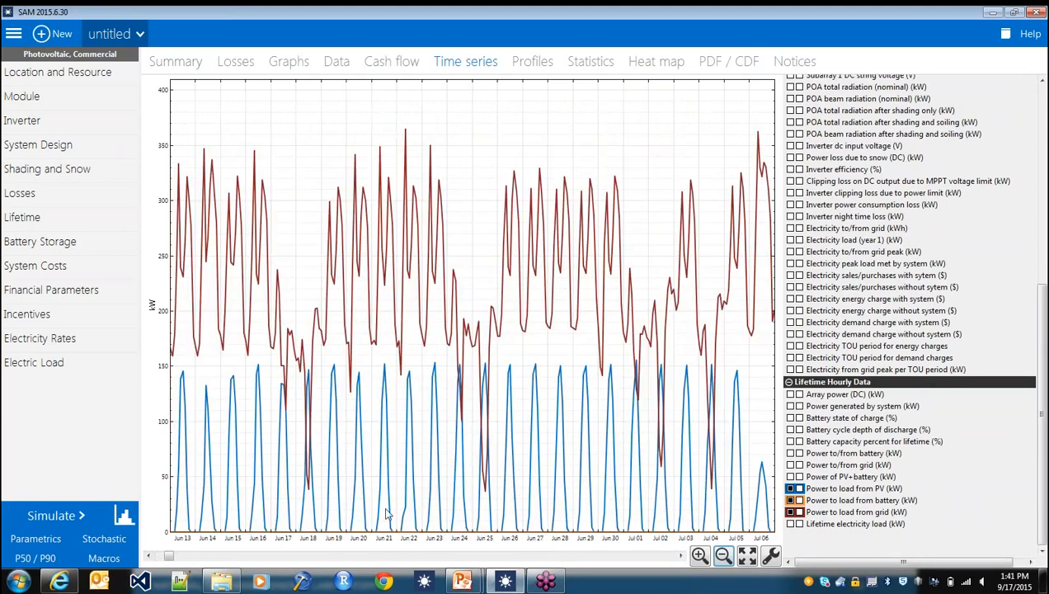
{"action": "left_click", "coordinate": [149, 556]}
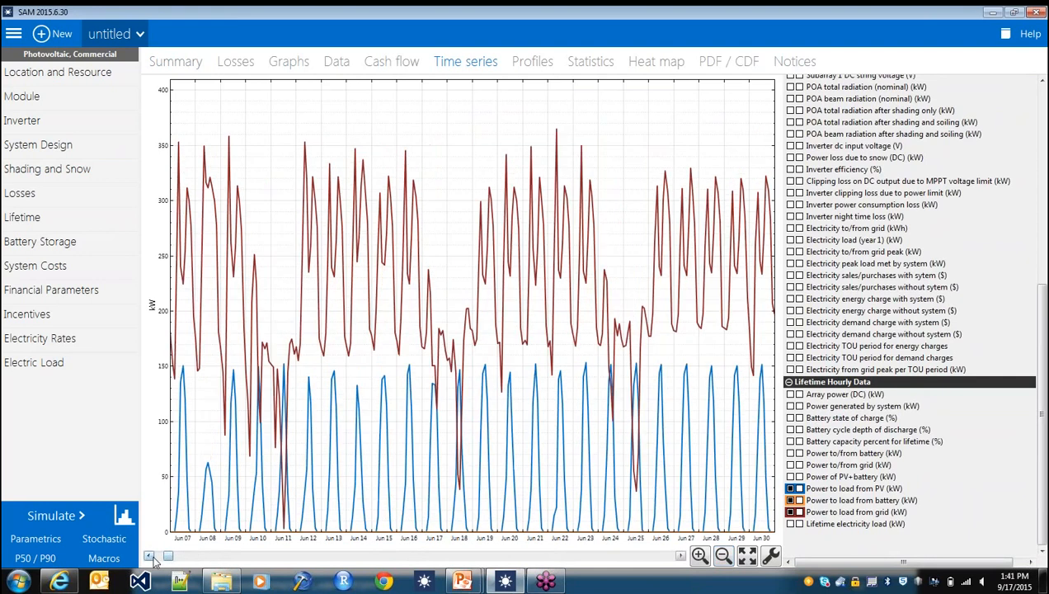
{"action": "left_click", "coordinate": [152, 557]}
{"action": "left_click", "coordinate": [153, 556]}
{"action": "left_click", "coordinate": [153, 556]}
{"action": "left_click", "coordinate": [152, 557]}
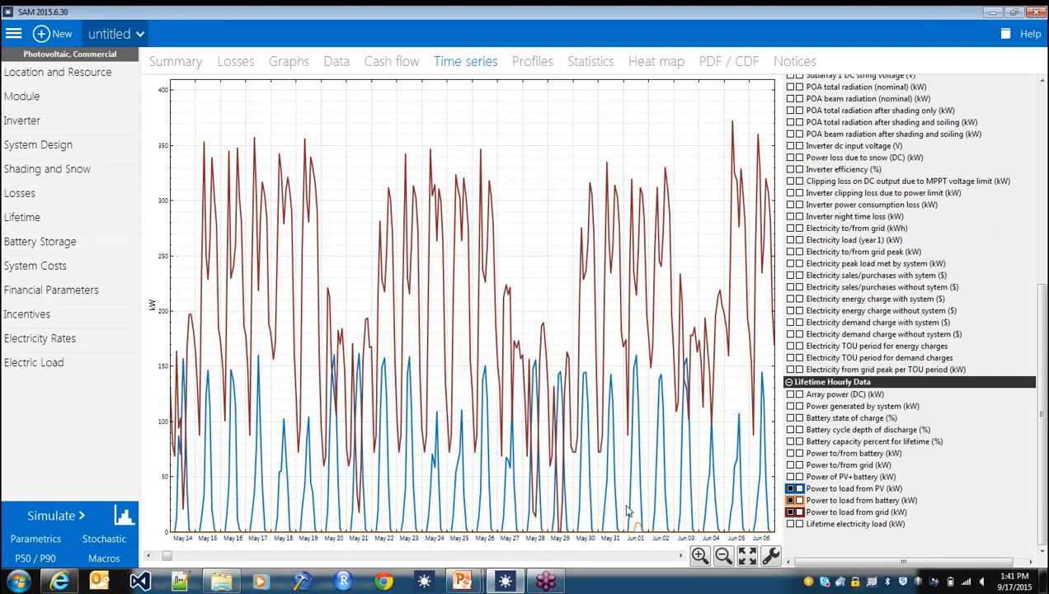
{"action": "left_click_drag", "start_coordinate": [625, 510], "coordinate": [659, 516]}
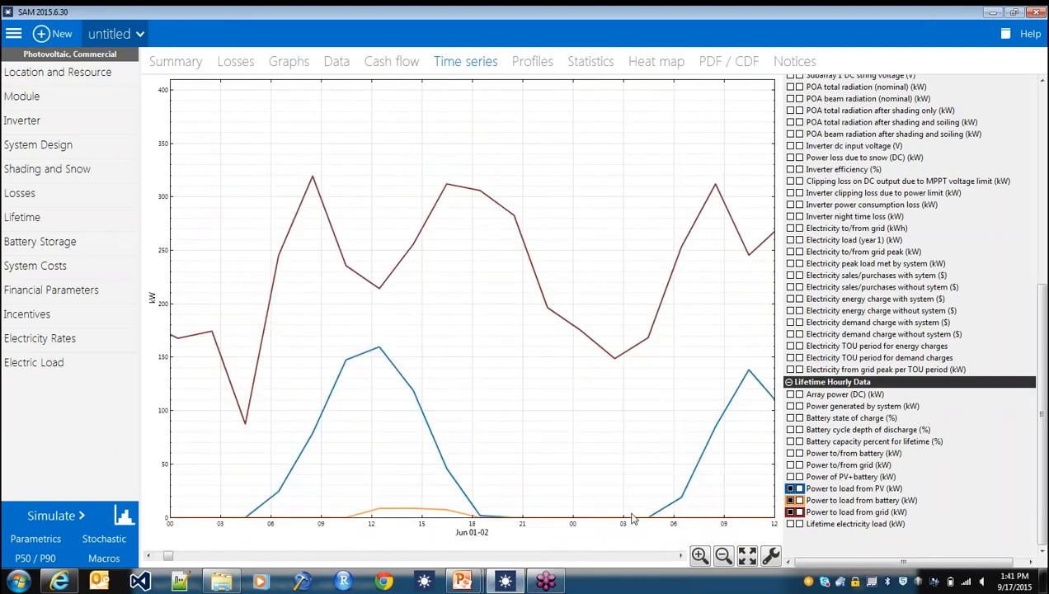
{"action": "left_click", "coordinate": [724, 556]}
{"action": "left_click", "coordinate": [724, 556]}
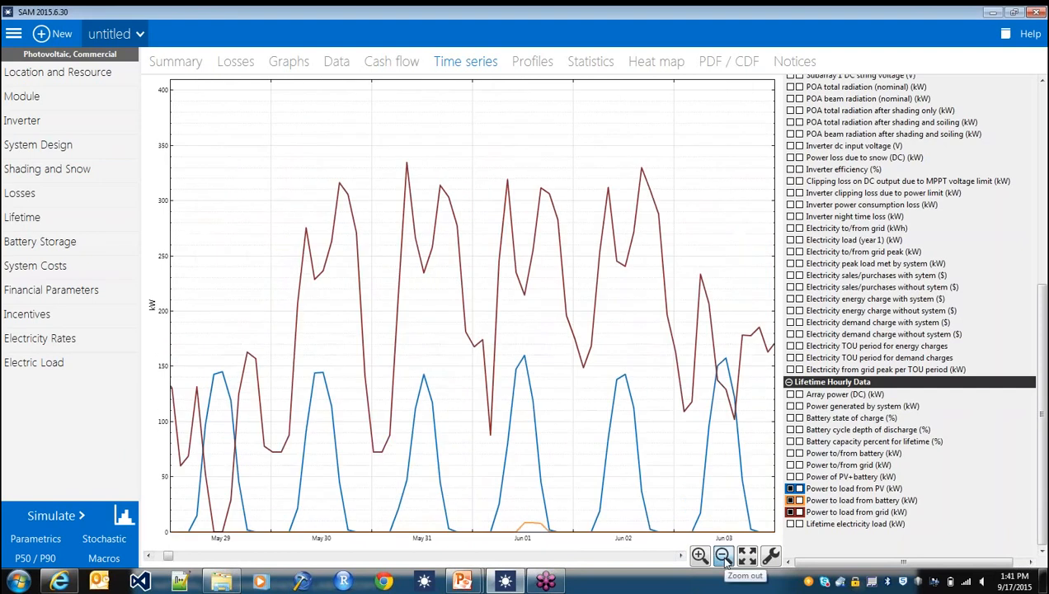
{"action": "left_click", "coordinate": [724, 556]}
- Assign Period 2 to the 12am through 2am hours of every month in the battery dispatch schedule, and rerun the simulation
{"action": "left_click", "coordinate": [42, 242]}
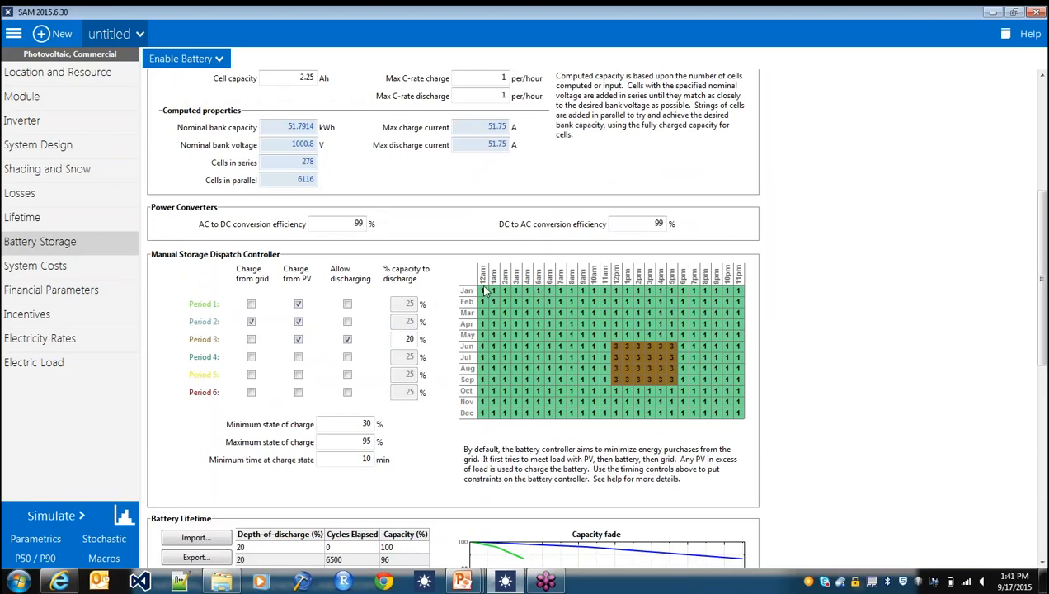
{"action": "left_click_drag", "start_coordinate": [483, 290], "coordinate": [508, 419]}
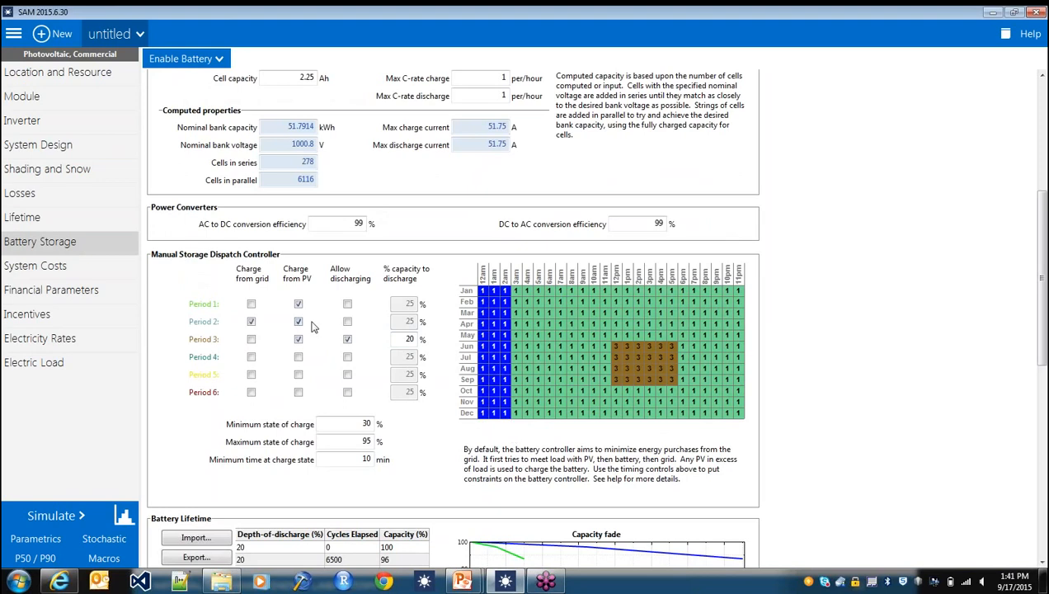
{"action": "key", "text": "2"}
{"action": "left_click", "coordinate": [495, 314]}
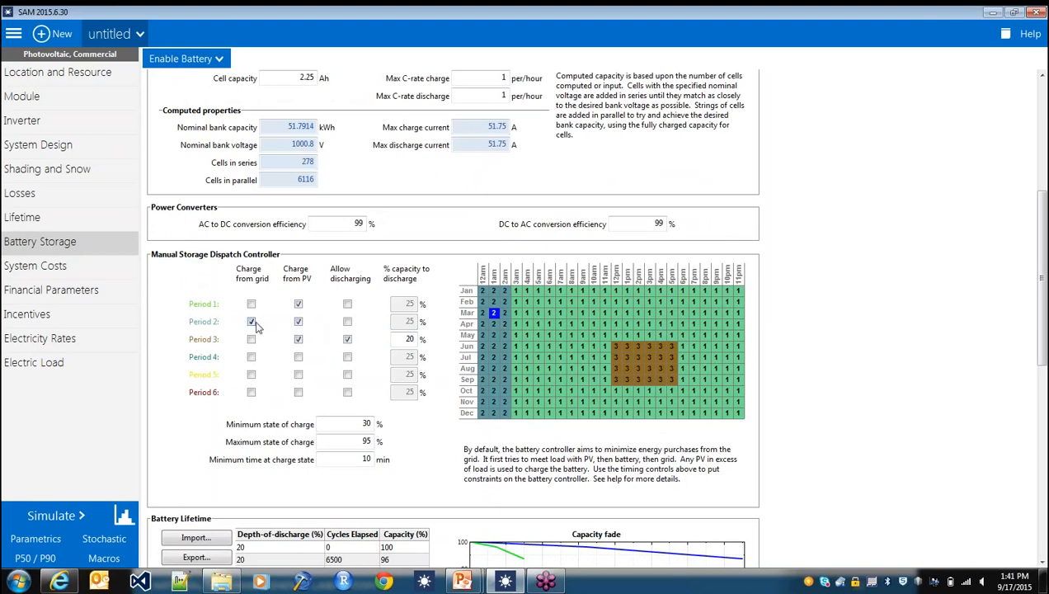
{"action": "left_click", "coordinate": [45, 519]}
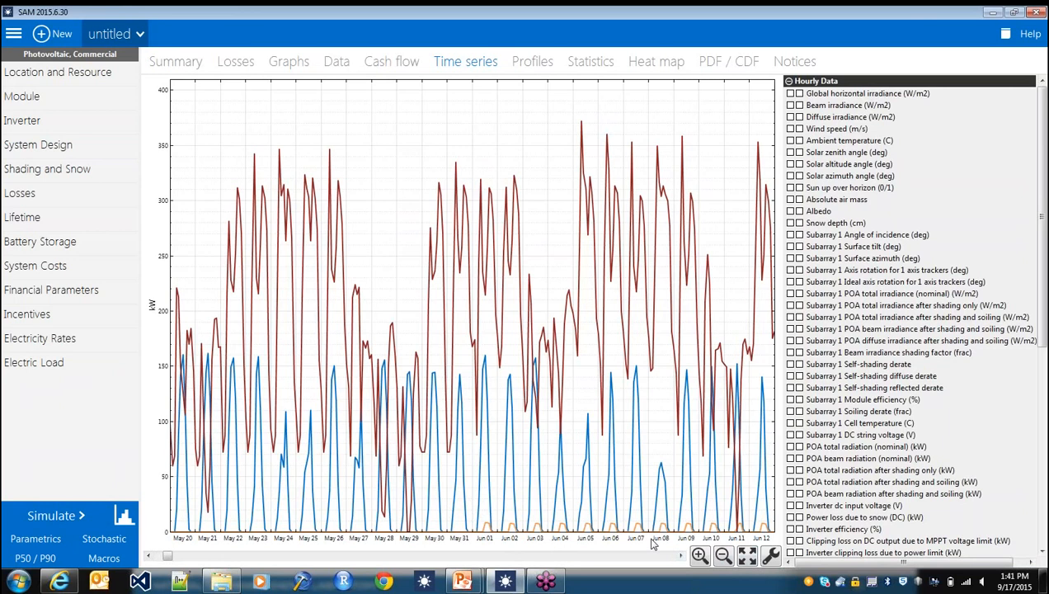
- Inspect the power-to-load curves across May and June, narrowing the plot to the single day of June 10
{"action": "left_click", "coordinate": [723, 557]}
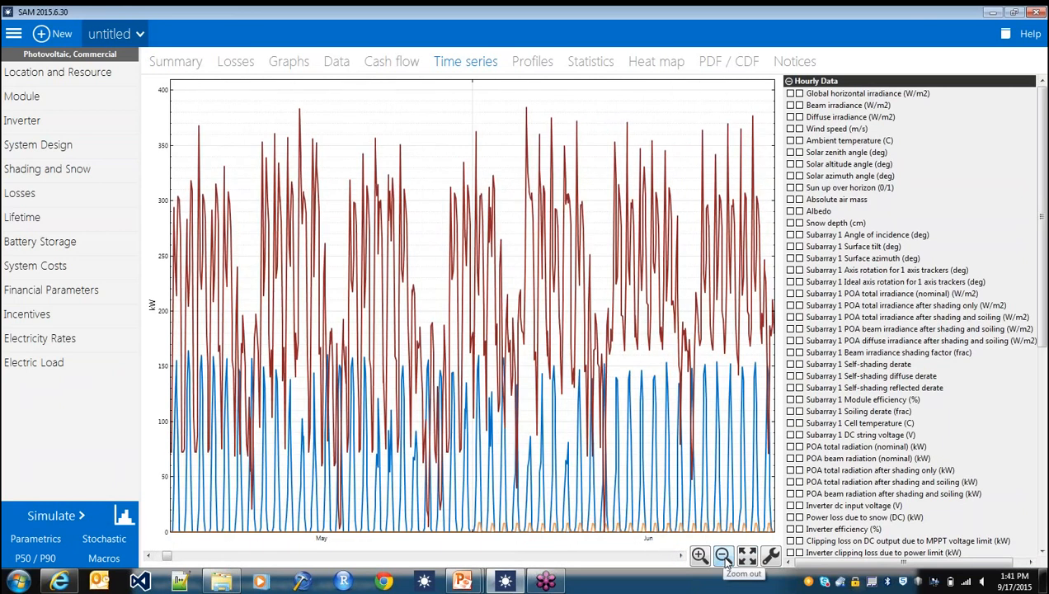
{"action": "left_click", "coordinate": [681, 556]}
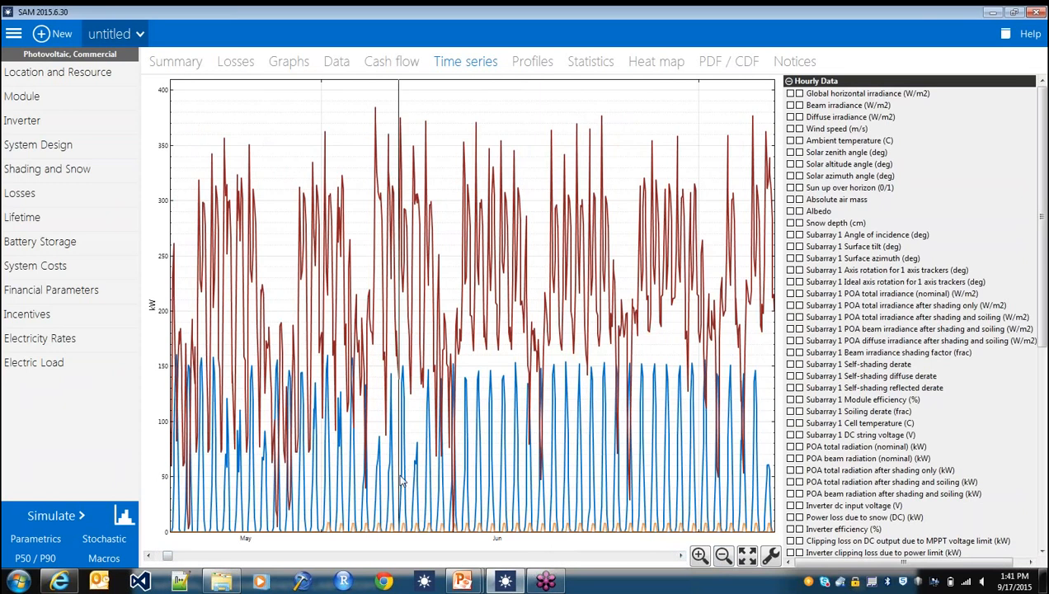
{"action": "scroll", "coordinate": [502, 487], "scroll_direction": "up", "scroll_amount": 3}
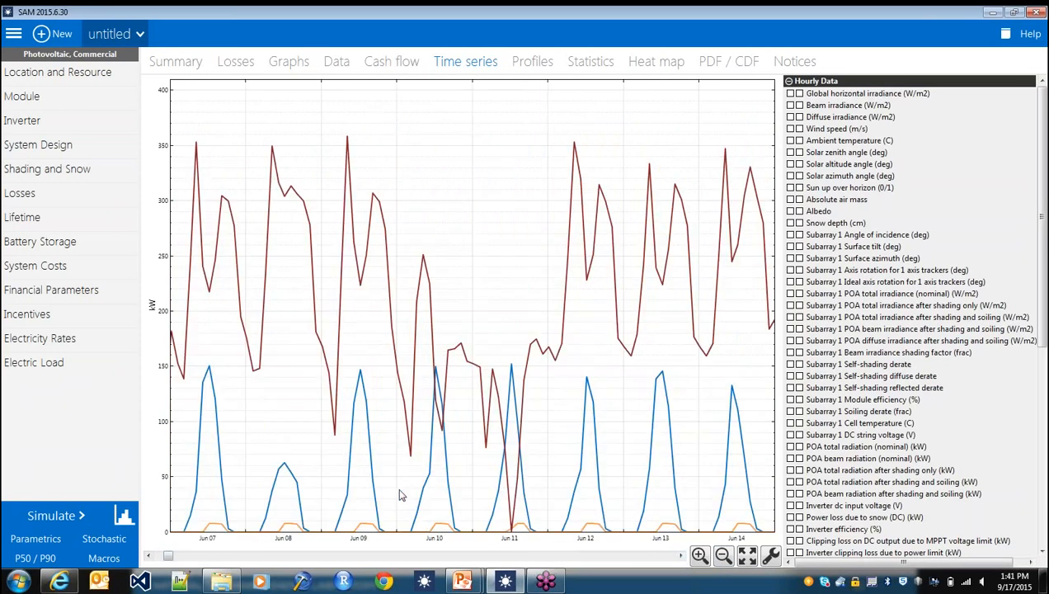
{"action": "left_click_drag", "start_coordinate": [394, 492], "coordinate": [473, 490]}
{"action": "scroll", "coordinate": [474, 490], "scroll_direction": "up", "scroll_amount": 3}
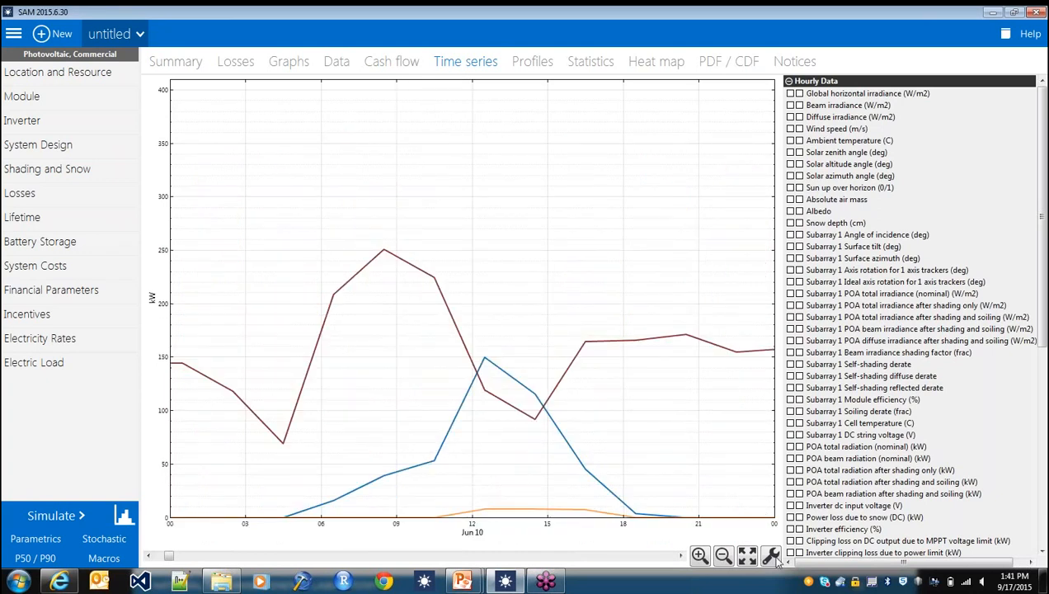
- Display the power-to-load data as a stacked area on the left Y axis, and view several days around June 10
{"action": "left_click", "coordinate": [771, 557]}
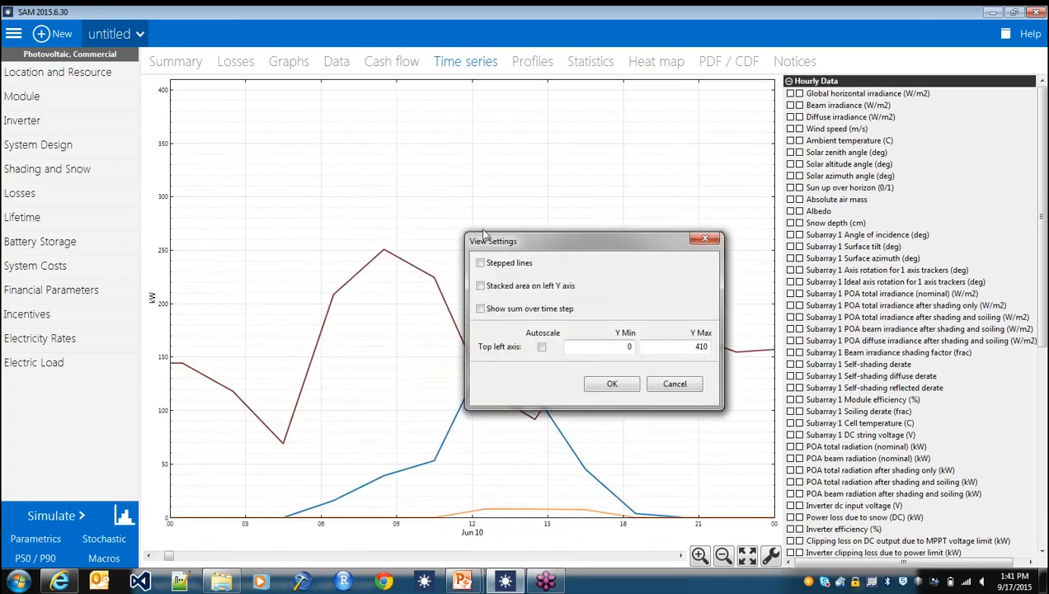
{"action": "left_click", "coordinate": [608, 386]}
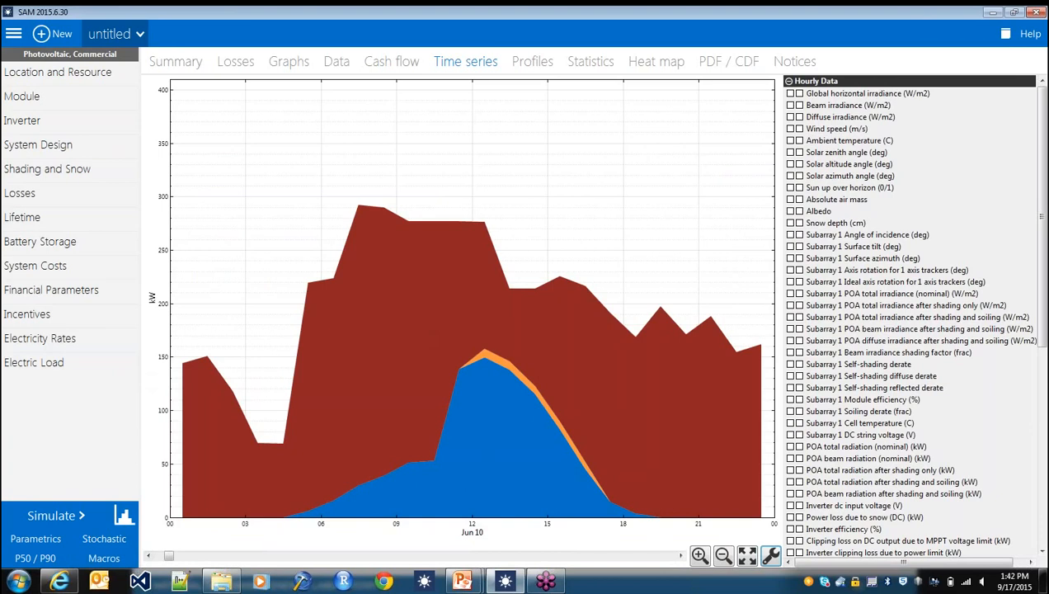
{"action": "left_click", "coordinate": [722, 555]}
{"action": "left_click", "coordinate": [723, 555]}
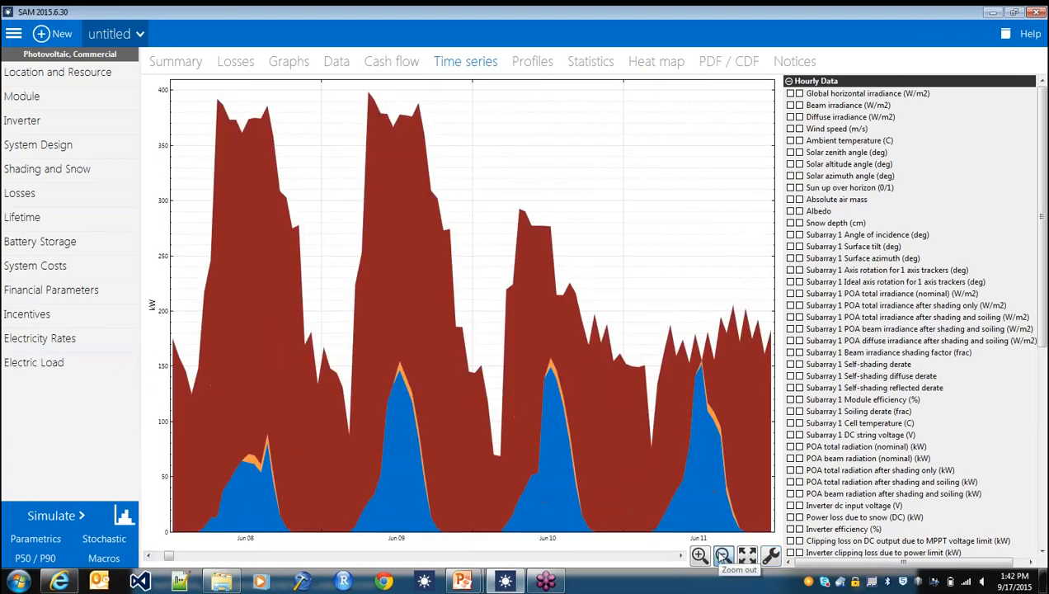
{"action": "left_click", "coordinate": [723, 555]}
- View the electric load data and narrow the hourly plot of user-entered load power to June 13
{"action": "left_click", "coordinate": [58, 248]}
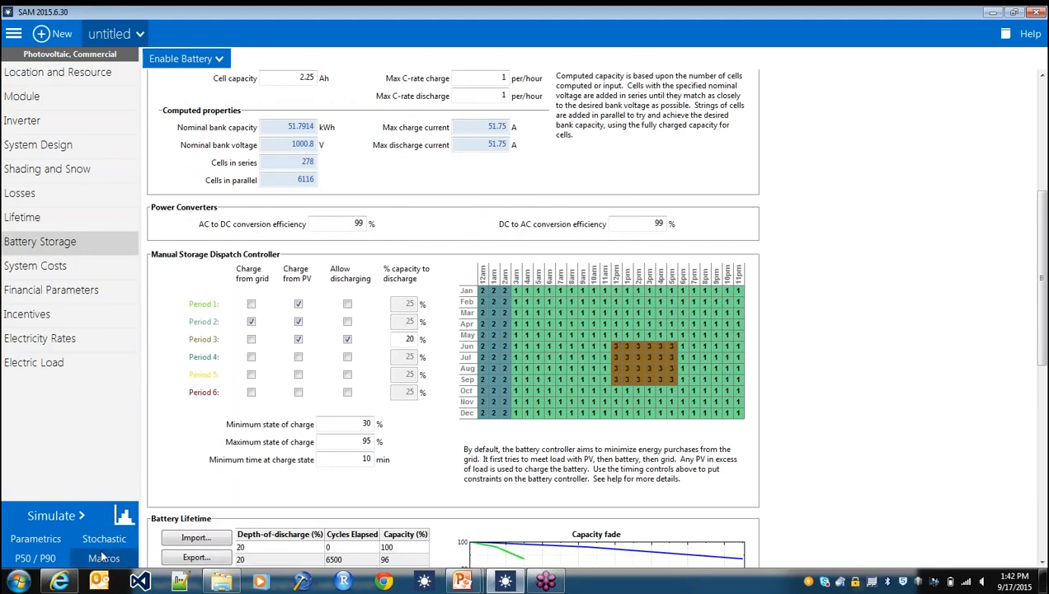
{"action": "left_click", "coordinate": [62, 363]}
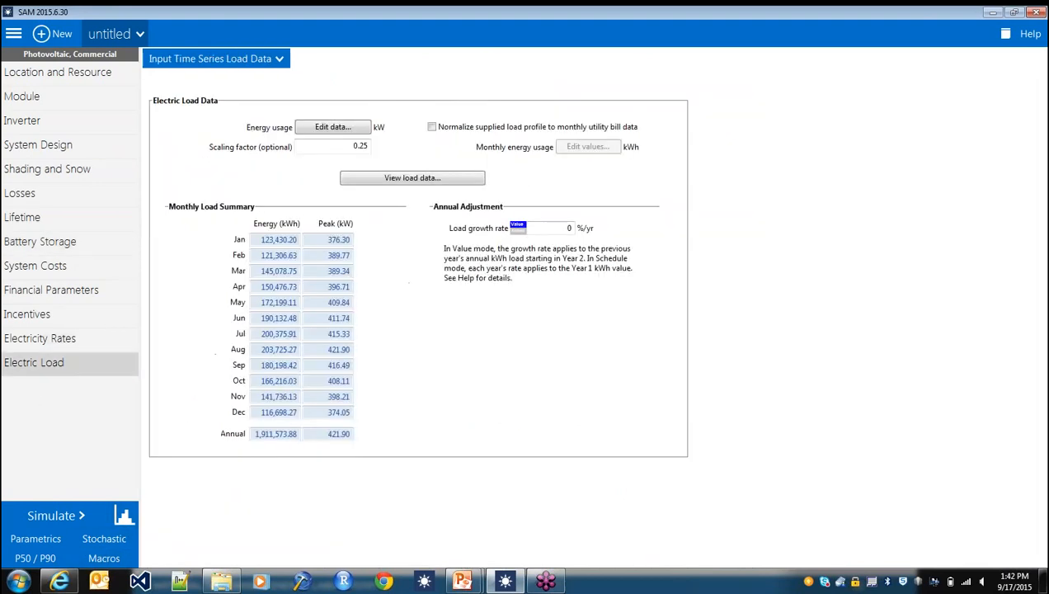
{"action": "left_click", "coordinate": [386, 182]}
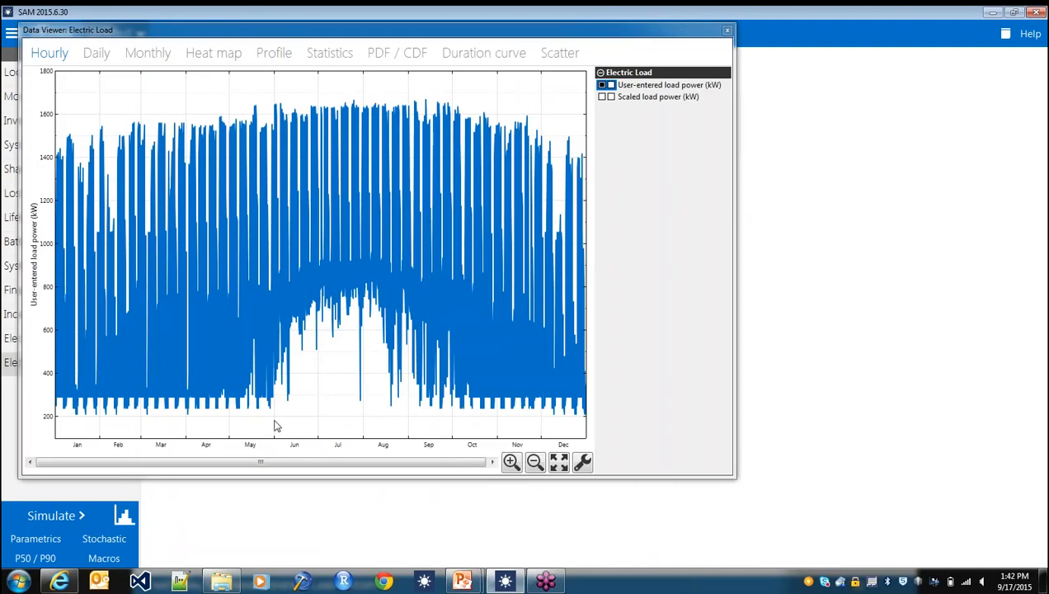
{"action": "left_click_drag", "start_coordinate": [281, 423], "coordinate": [316, 423]}
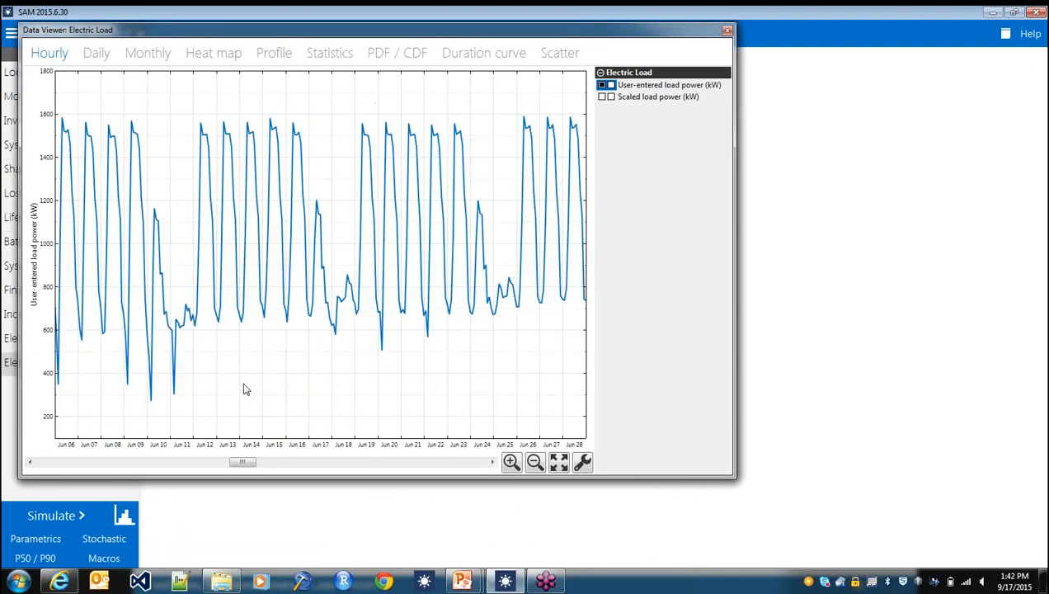
{"action": "left_click_drag", "start_coordinate": [216, 387], "coordinate": [241, 398]}
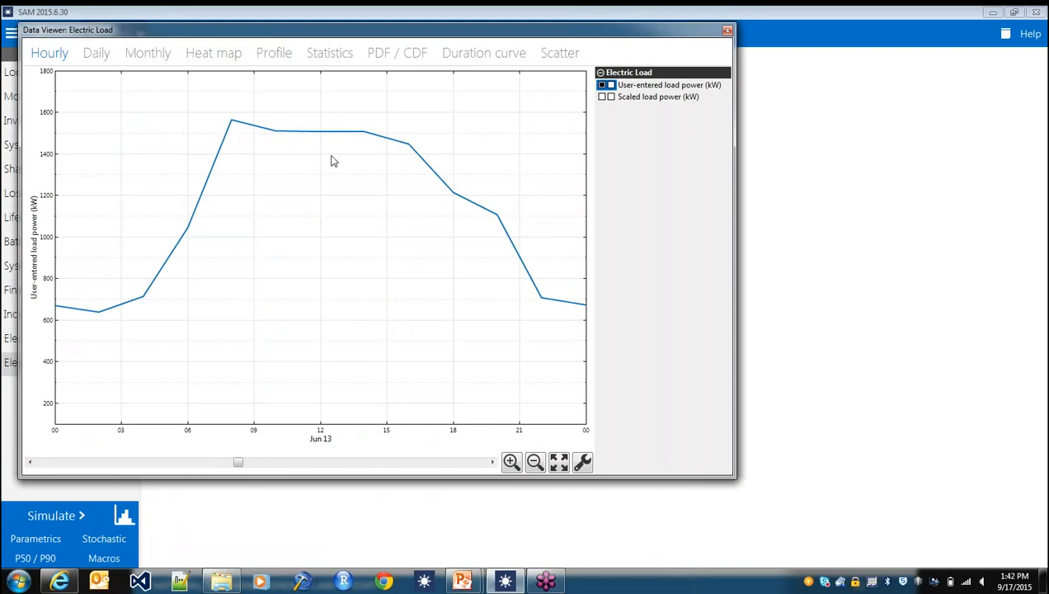
- Examine the hourly load profile from June 13 forward to June 16, and close the load data viewer
{"action": "left_click", "coordinate": [492, 463]}
{"action": "left_click", "coordinate": [492, 463]}
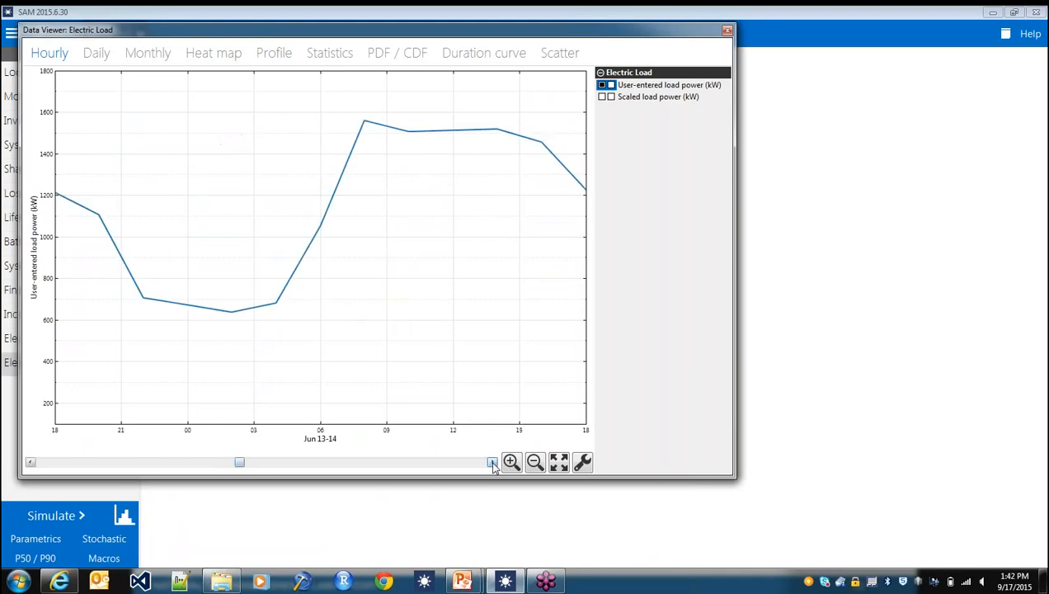
{"action": "left_click", "coordinate": [493, 463]}
{"action": "left_click", "coordinate": [492, 463]}
{"action": "left_click", "coordinate": [492, 463]}
{"action": "left_click", "coordinate": [492, 463]}
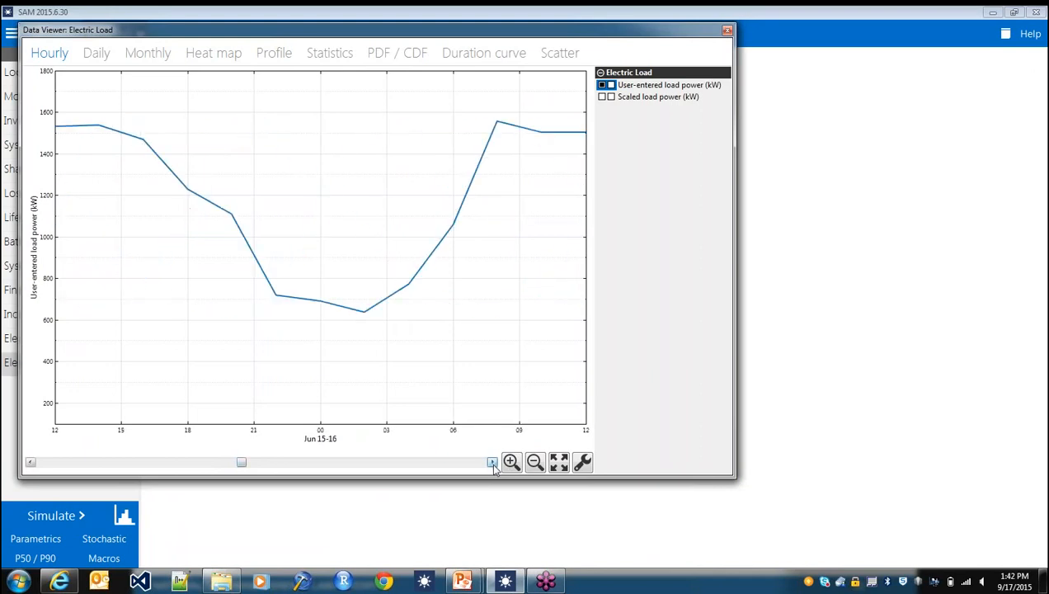
{"action": "left_click", "coordinate": [492, 462]}
{"action": "left_click", "coordinate": [493, 462]}
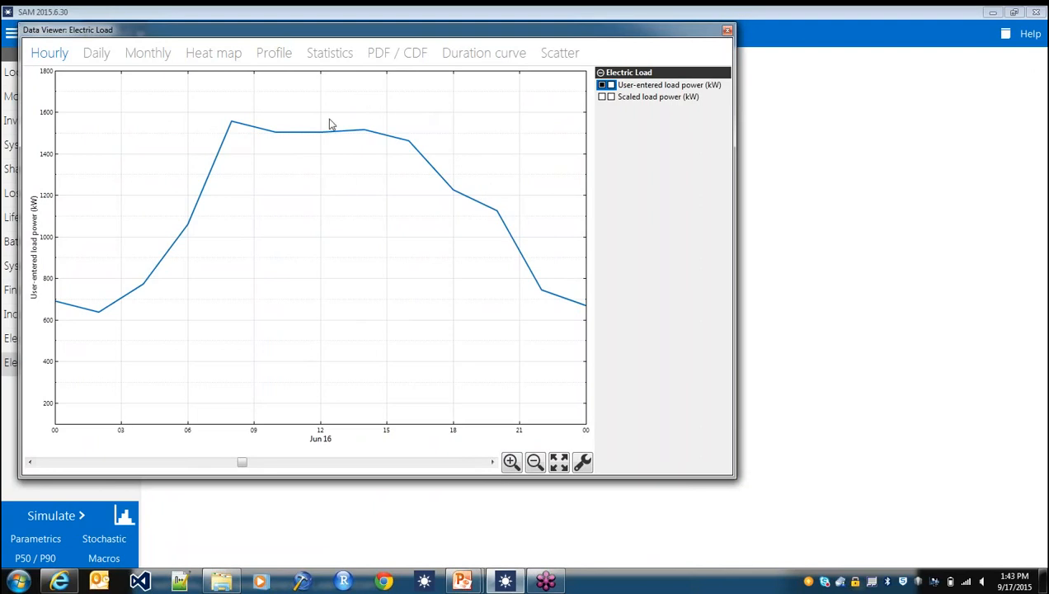
{"action": "left_click", "coordinate": [727, 32]}
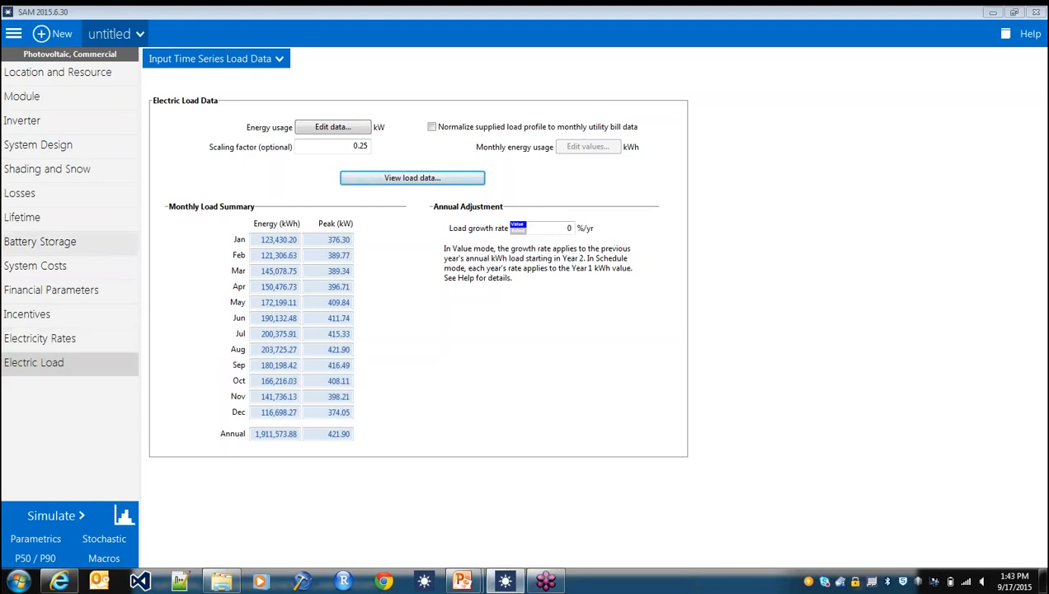
- Reassign the 12pm and 1pm hours from June through September to Period 1 in the battery dispatch schedule
{"action": "left_click", "coordinate": [40, 240]}
{"action": "scroll", "coordinate": [785, 410], "scroll_direction": "down", "scroll_amount": 3}
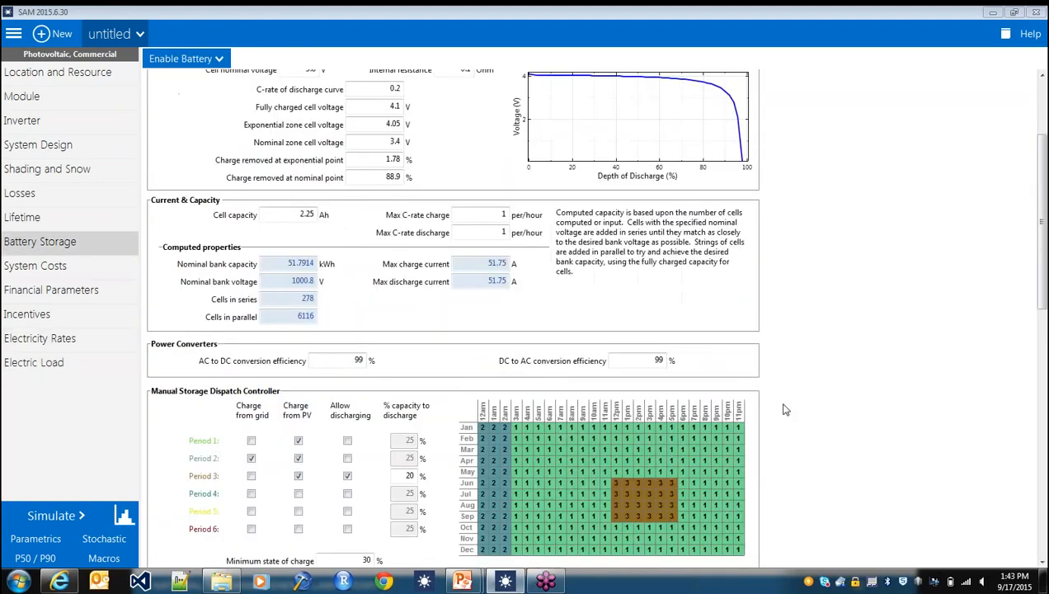
{"action": "scroll", "coordinate": [785, 410], "scroll_direction": "down", "scroll_amount": 3}
{"action": "left_click_drag", "start_coordinate": [616, 336], "coordinate": [631, 373]}
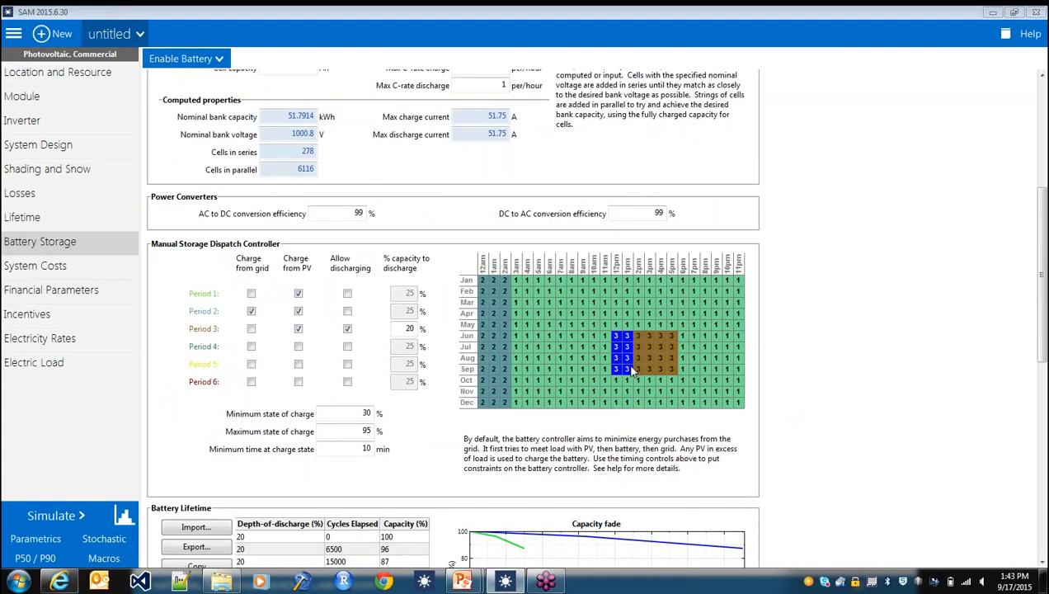
- Set the capacity to discharge for Period 3 to 25% and rerun the simulation
{"action": "left_click_drag", "start_coordinate": [640, 338], "coordinate": [672, 369]}
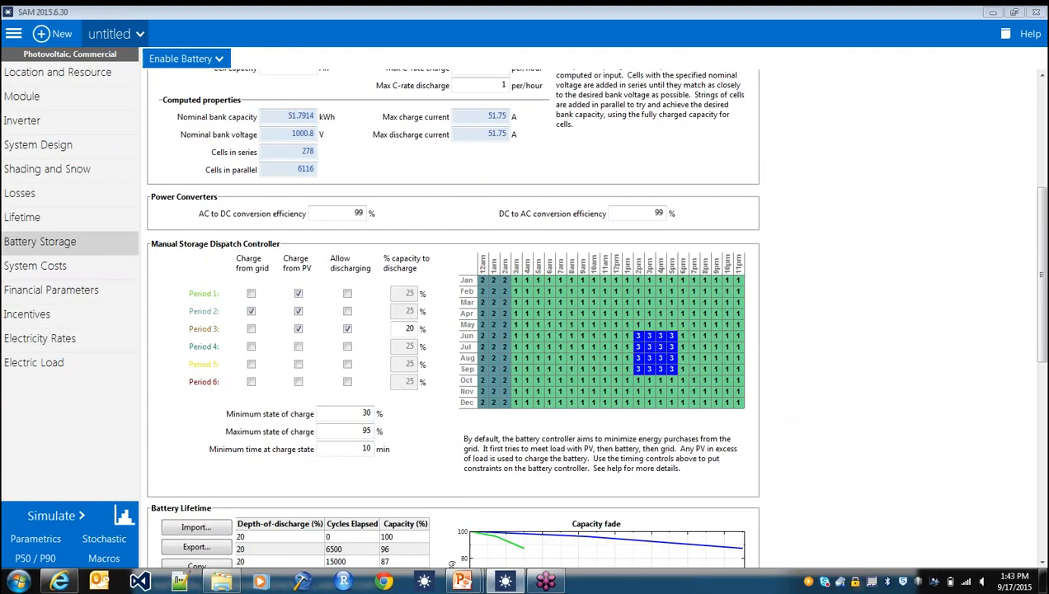
{"action": "left_click", "coordinate": [419, 329]}
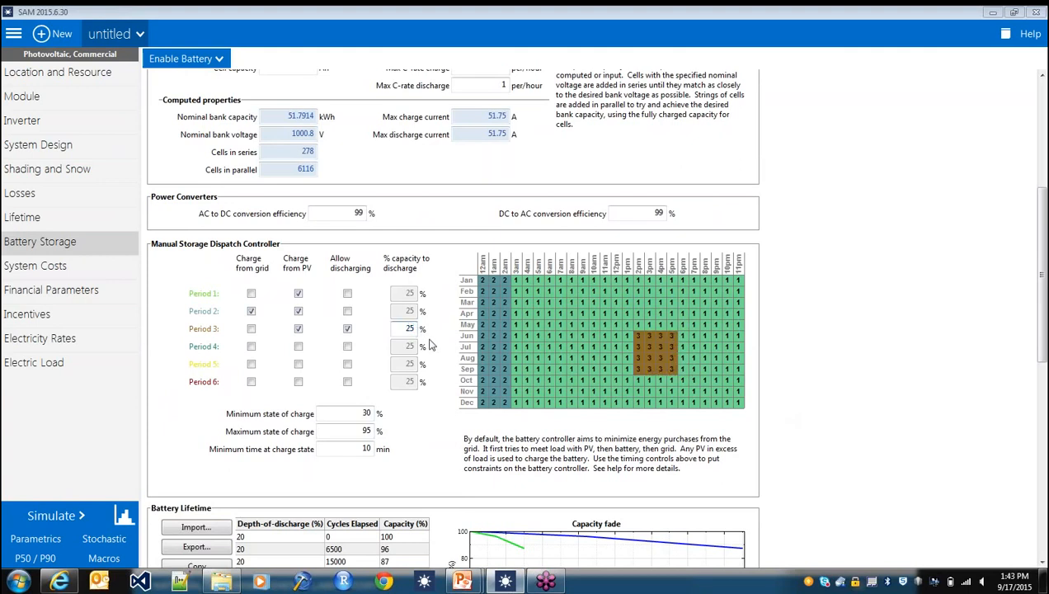
{"action": "left_click", "coordinate": [62, 517]}
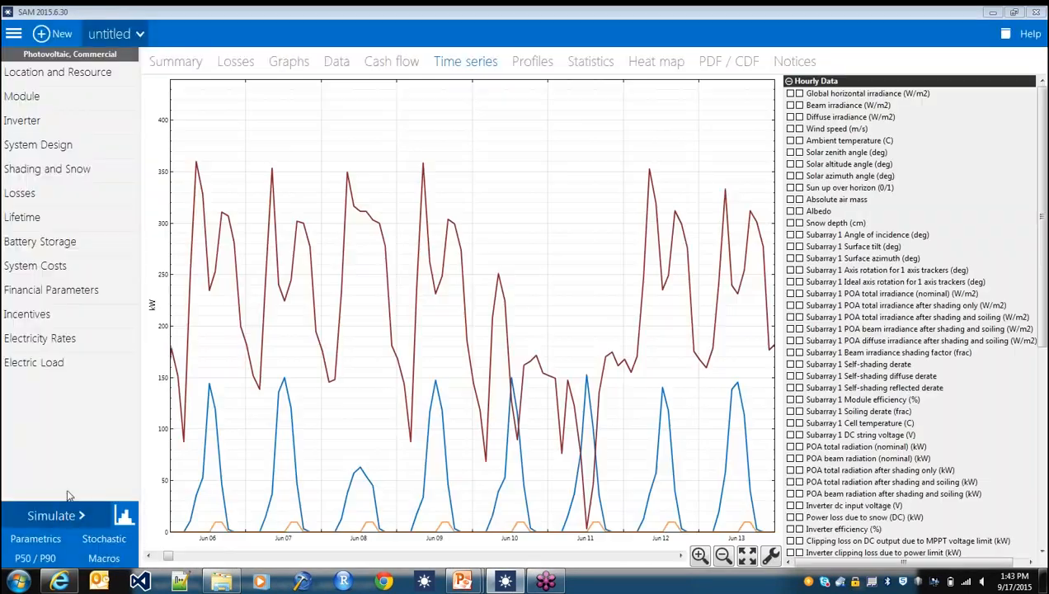
- Review the results summary, and remove the lifetime power to load from PV from the time series plot
{"action": "left_click", "coordinate": [176, 61]}
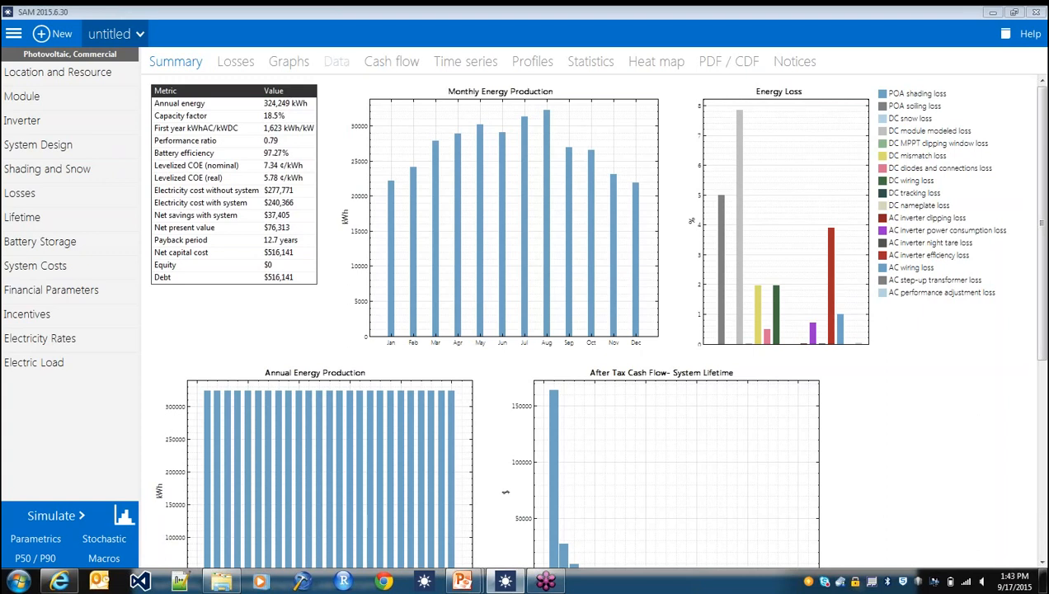
{"action": "left_click", "coordinate": [463, 63]}
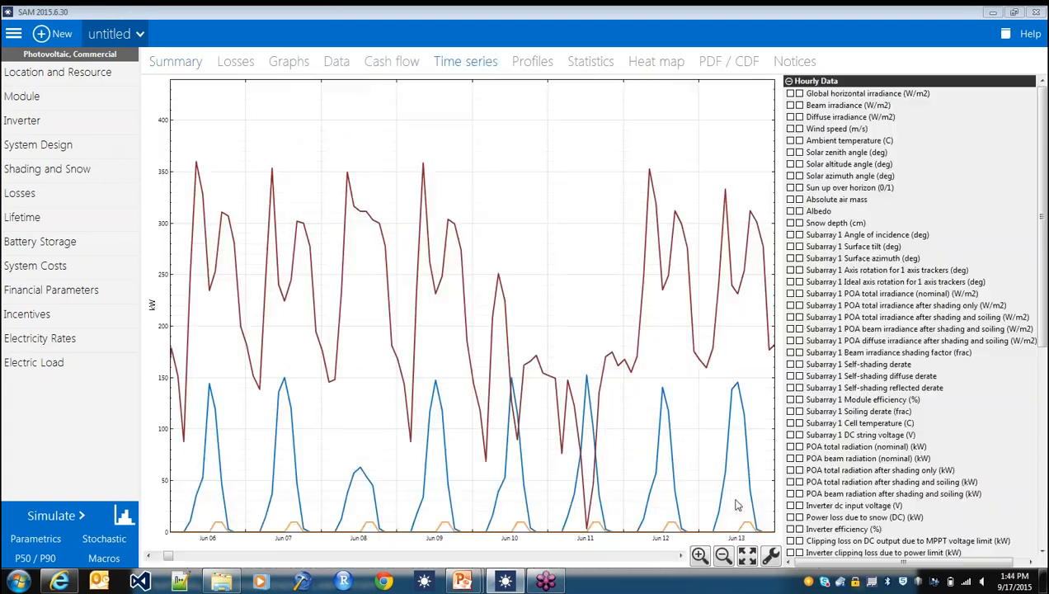
{"action": "scroll", "coordinate": [849, 443], "scroll_direction": "down", "scroll_amount": 10}
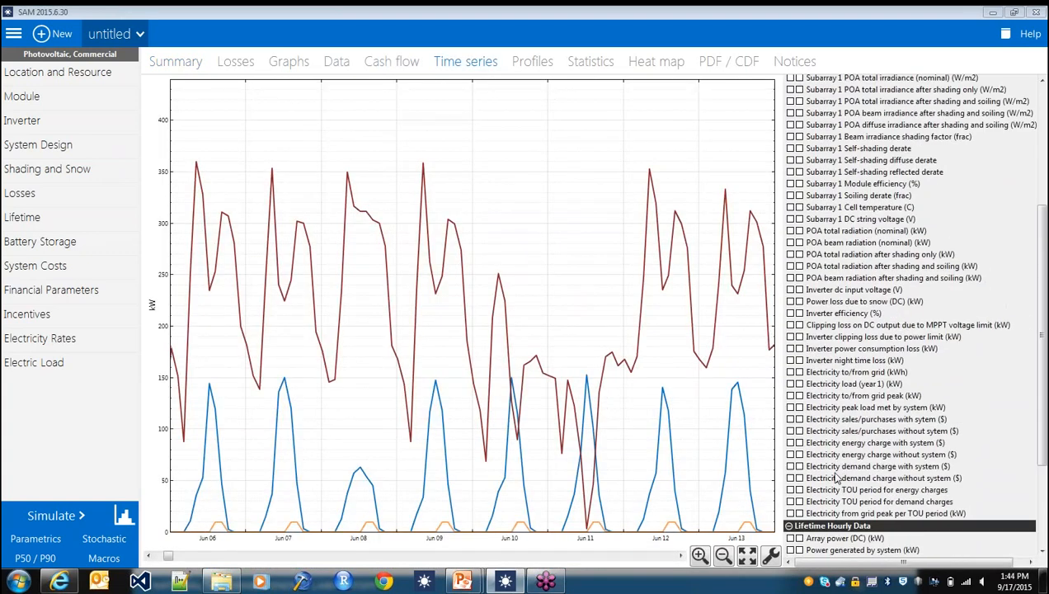
{"action": "left_click", "coordinate": [791, 488]}
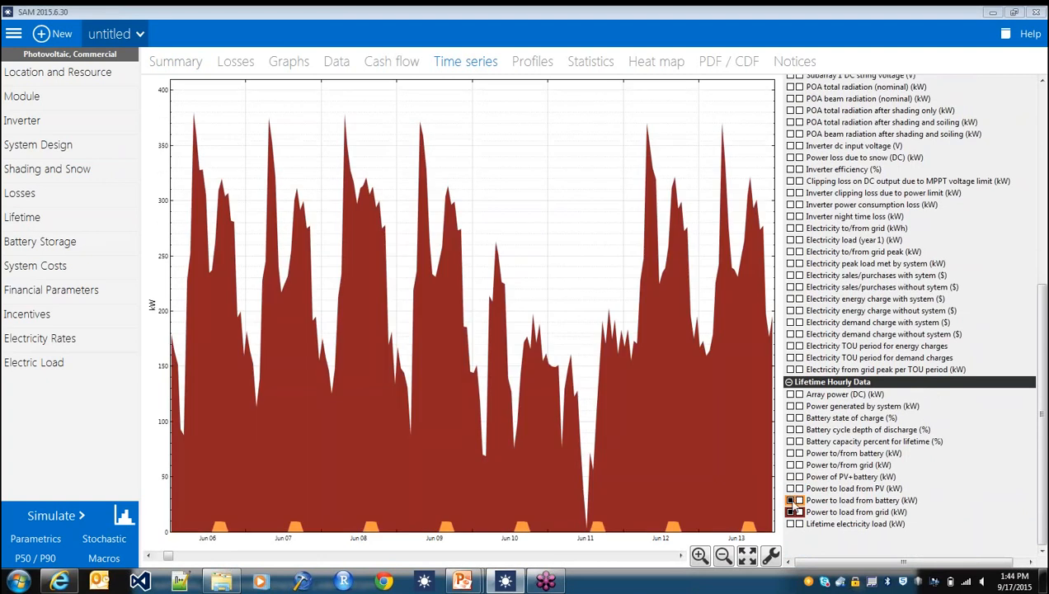
- Remove the lifetime power to load from battery and from grid from the time series plot, and turn off stacked area on the left Y axis
{"action": "left_click", "coordinate": [791, 500]}
{"action": "left_click", "coordinate": [791, 511]}
{"action": "left_click", "coordinate": [770, 558]}
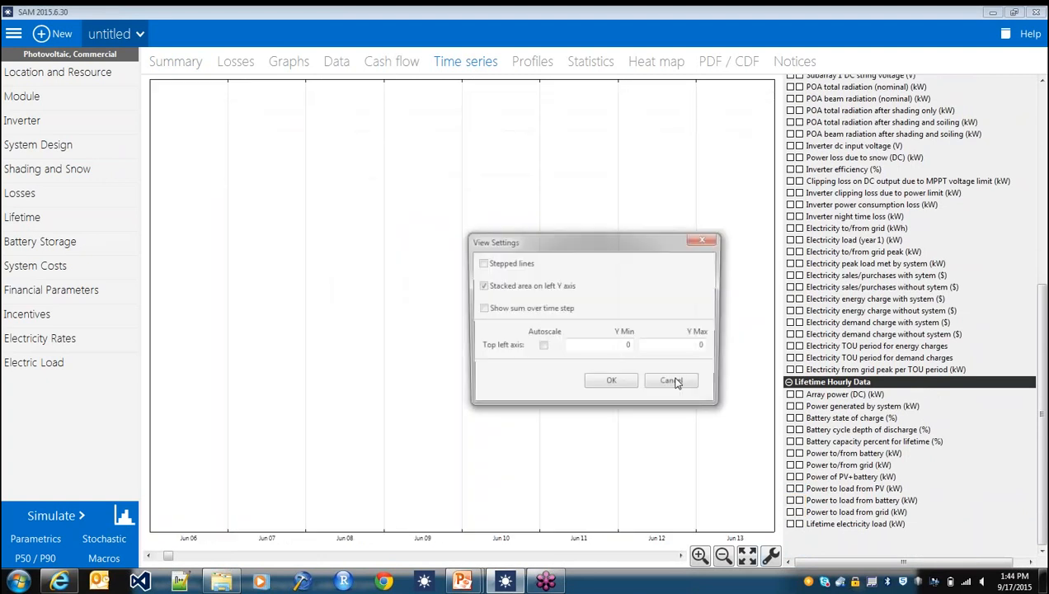
{"action": "left_click", "coordinate": [500, 287]}
{"action": "left_click", "coordinate": [611, 385]}
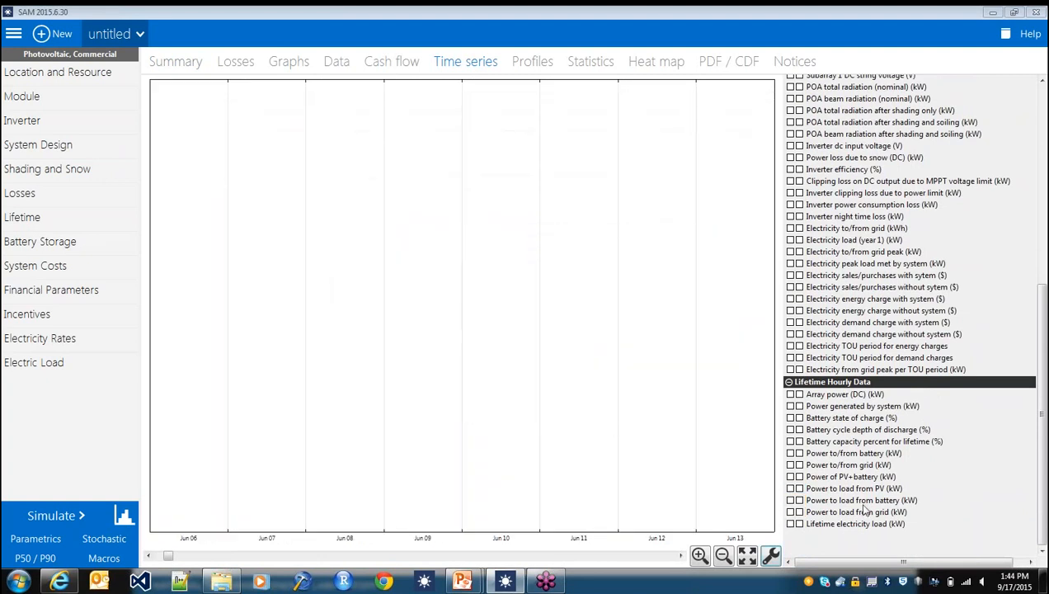
- Plot the electricity demand charges without and with the system over the full year, and review the results summary
{"action": "scroll", "coordinate": [819, 454], "scroll_direction": "up", "scroll_amount": 1}
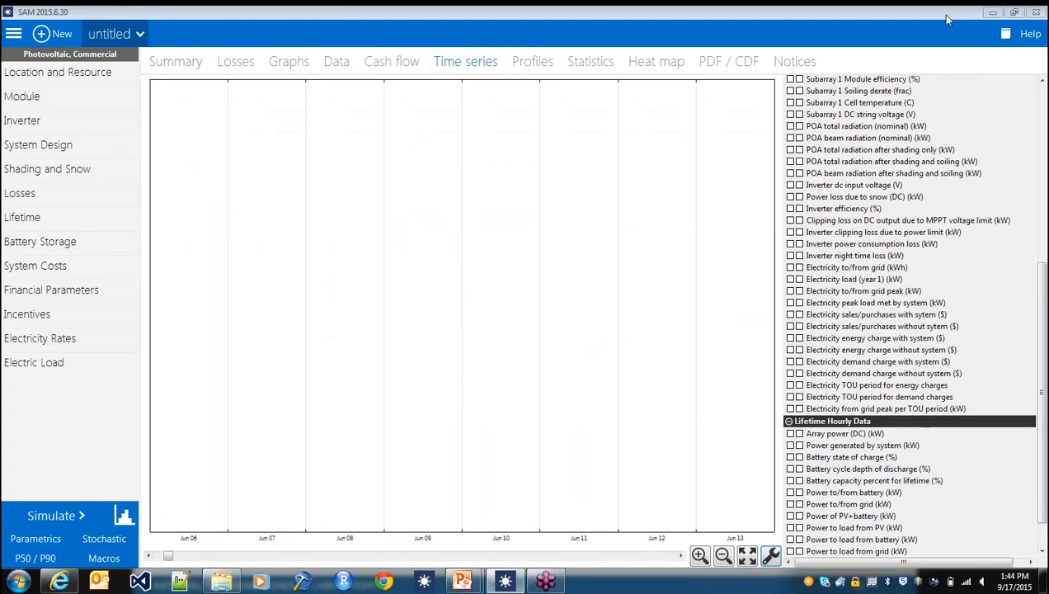
{"action": "left_click", "coordinate": [793, 375]}
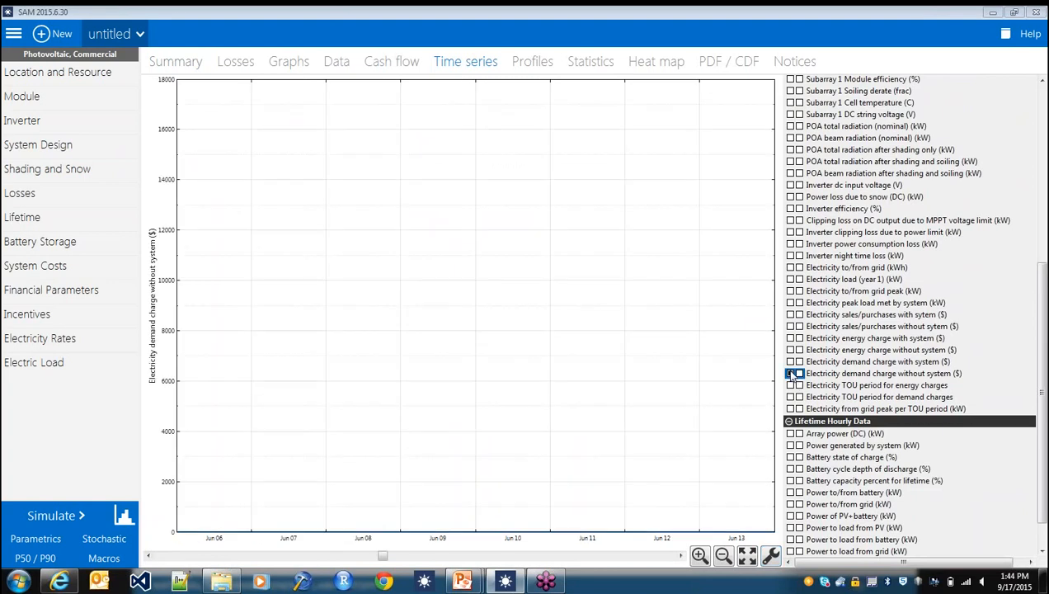
{"action": "left_click", "coordinate": [748, 555]}
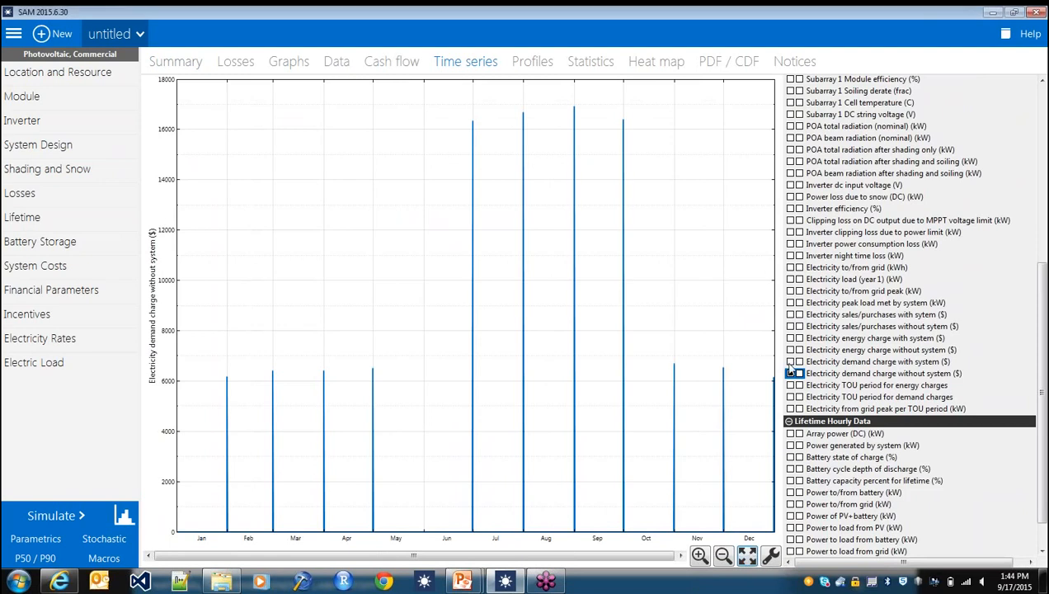
{"action": "left_click", "coordinate": [791, 362]}
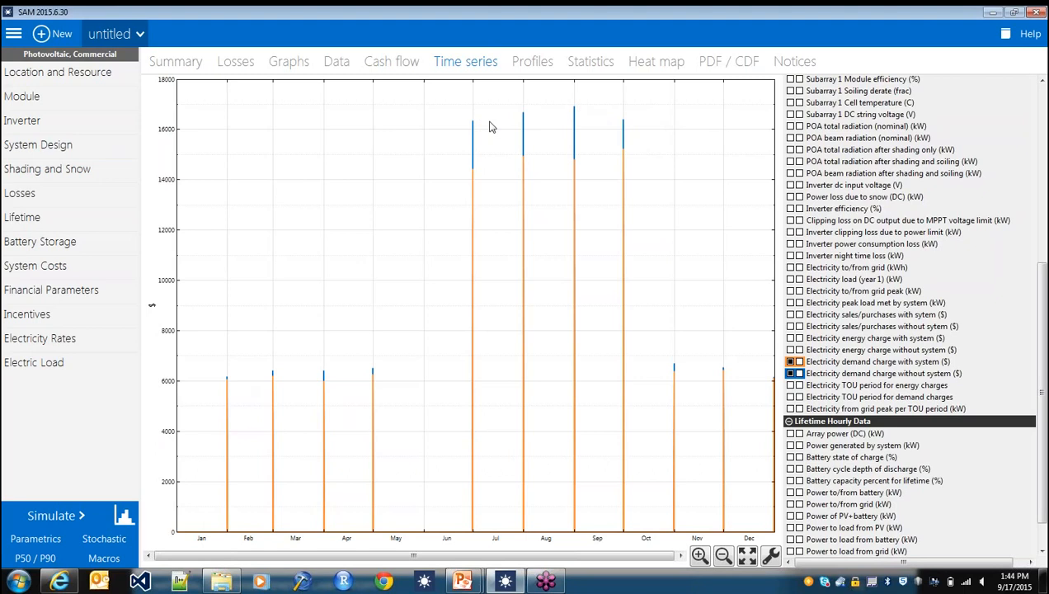
{"action": "left_click", "coordinate": [195, 62]}
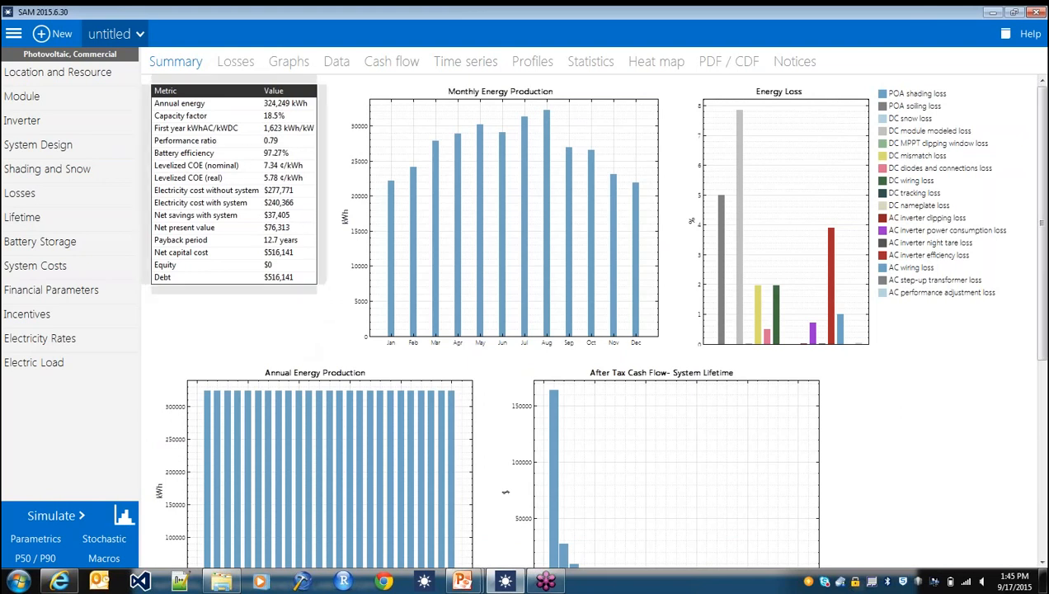
- Set the battery storage model to No Battery and rerun the simulation
{"action": "left_click", "coordinate": [102, 248]}
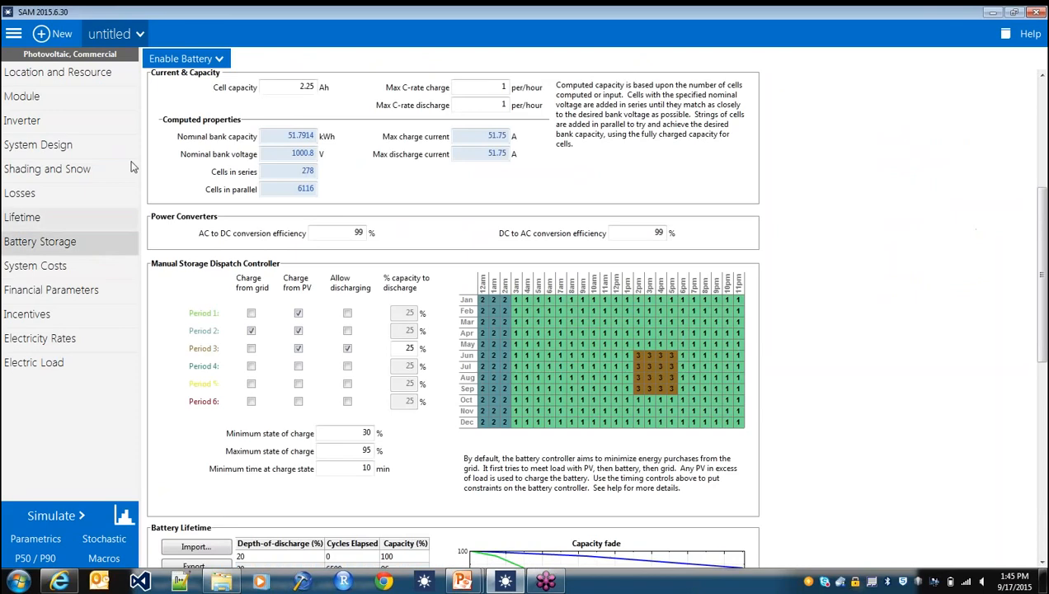
{"action": "left_click", "coordinate": [181, 61]}
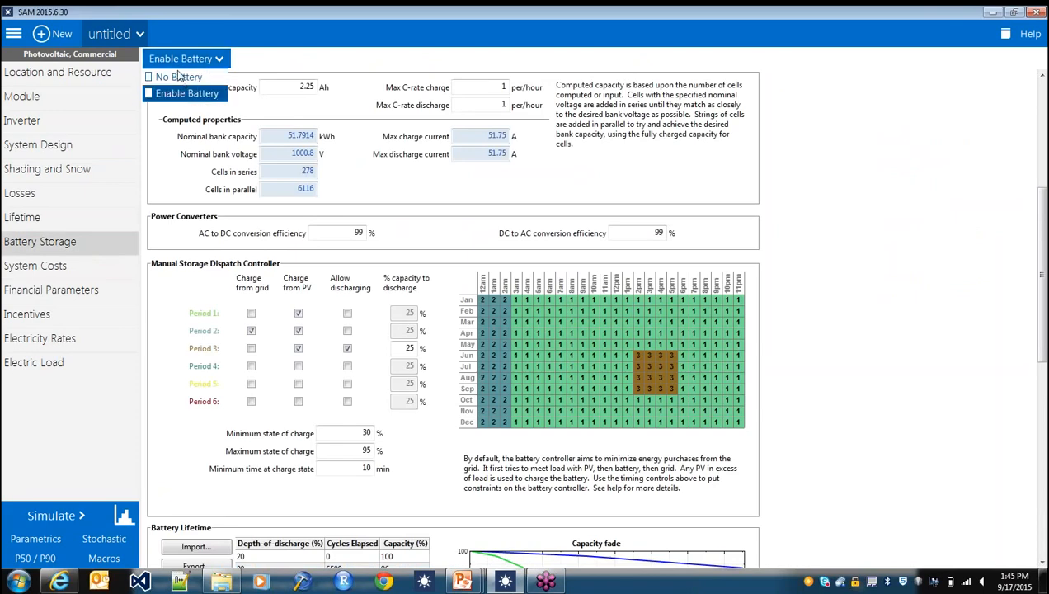
{"action": "left_click", "coordinate": [179, 76]}
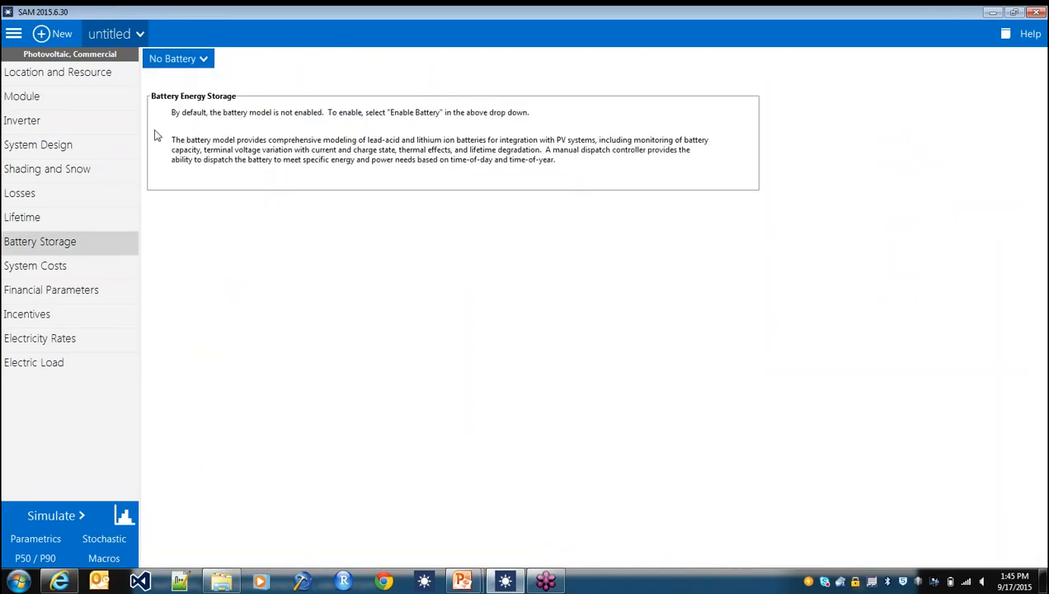
{"action": "left_click", "coordinate": [55, 517]}
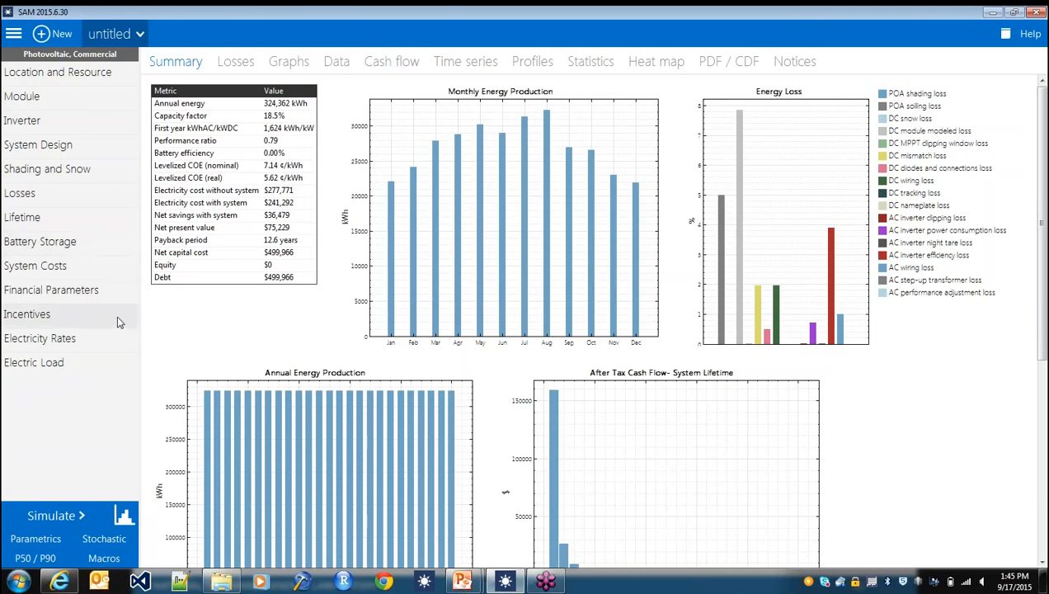
- Run the Battery Financials macro, review the 25-year cost evaluation, and close it
{"action": "left_click", "coordinate": [104, 557]}
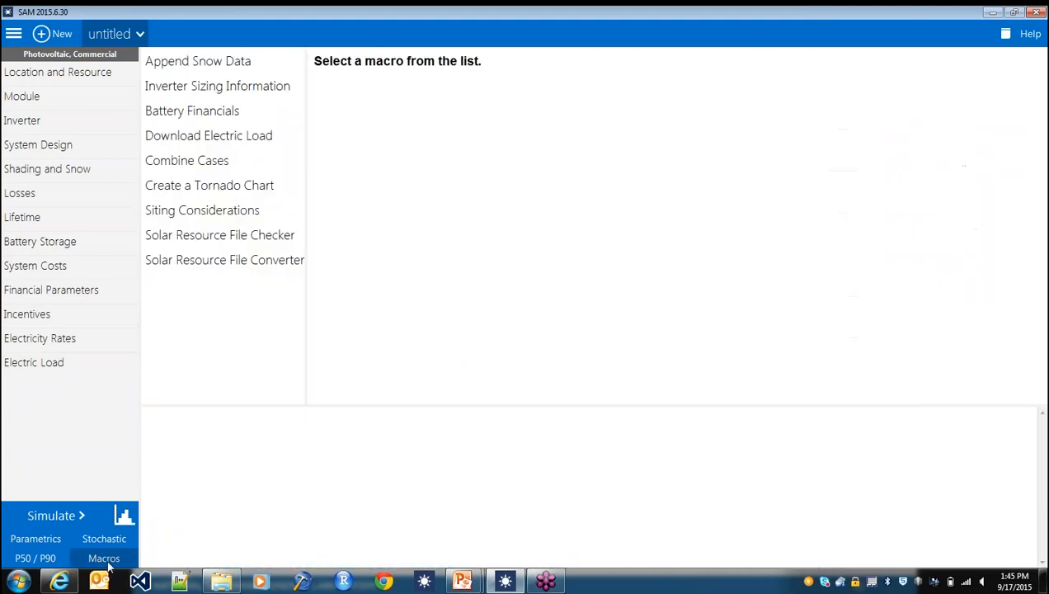
{"action": "left_click", "coordinate": [245, 113]}
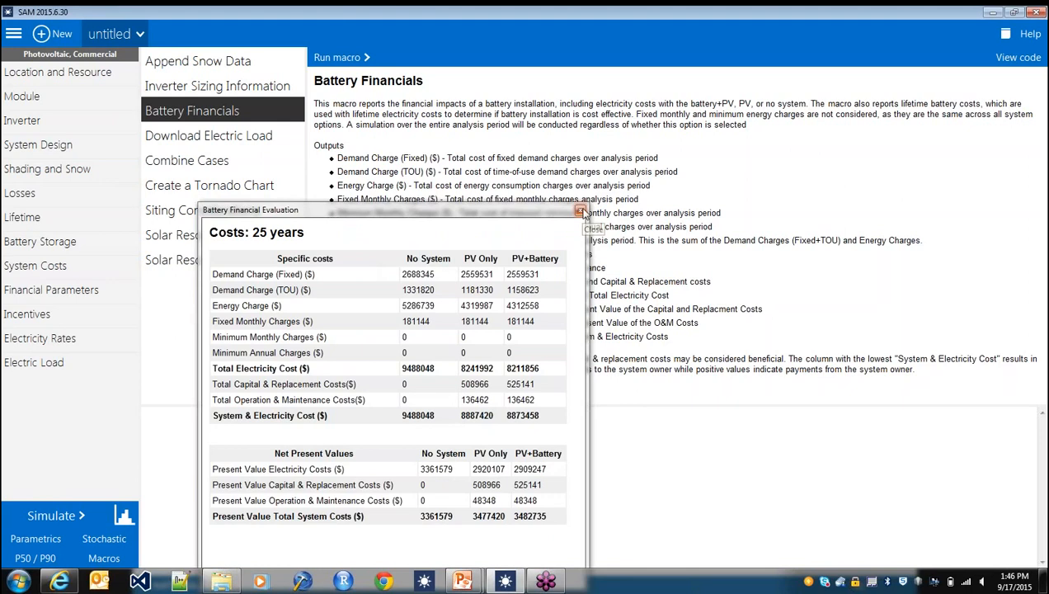
{"action": "left_click", "coordinate": [581, 213]}
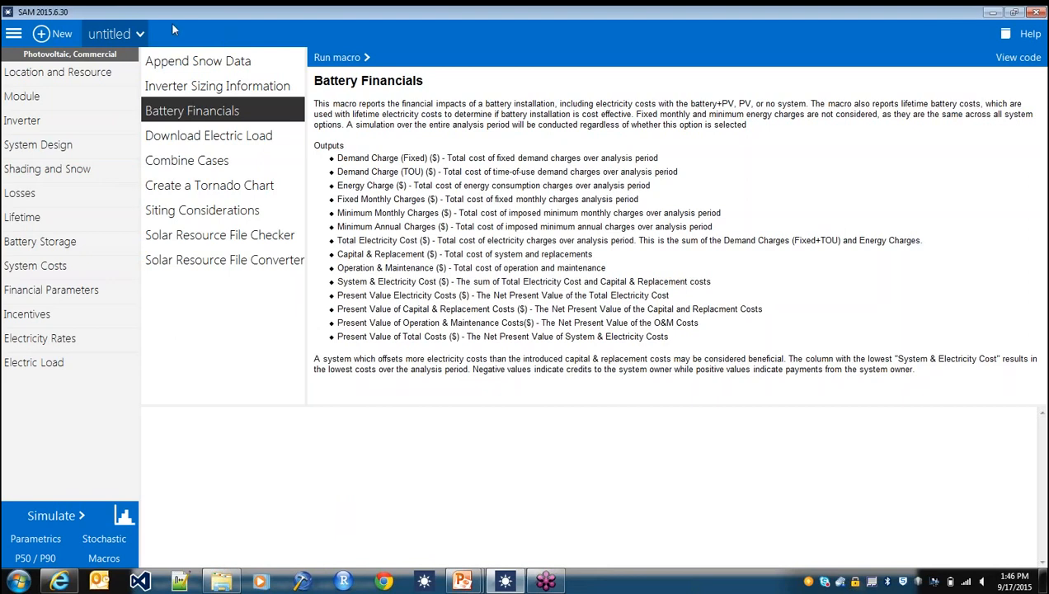
- Review the battery storage inputs with the battery enabled, and reopen the results summary
{"action": "left_click", "coordinate": [140, 35]}
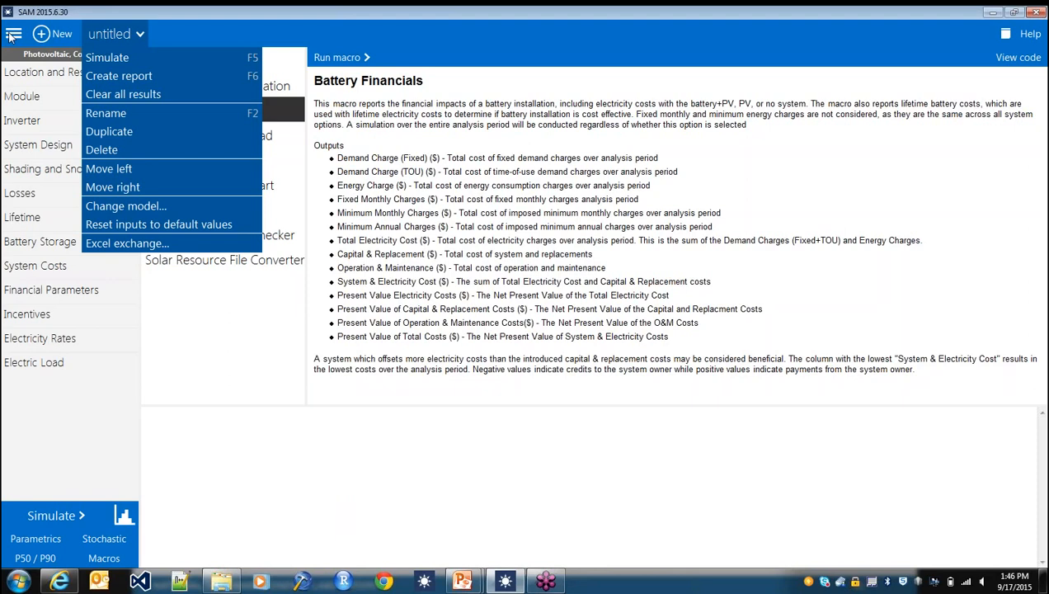
{"action": "left_click", "coordinate": [35, 240]}
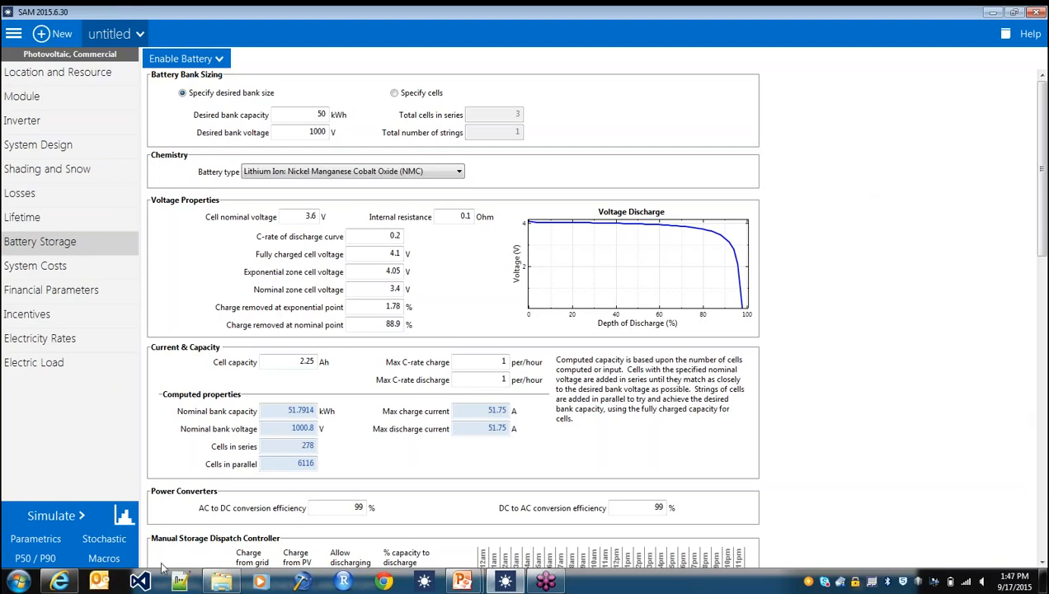
{"action": "left_click", "coordinate": [114, 513]}
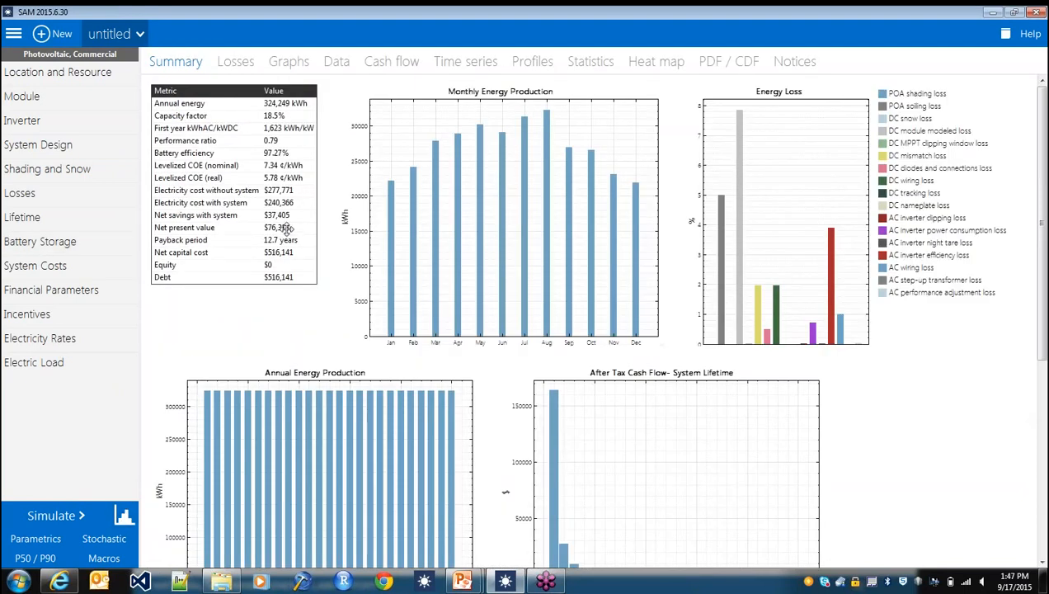
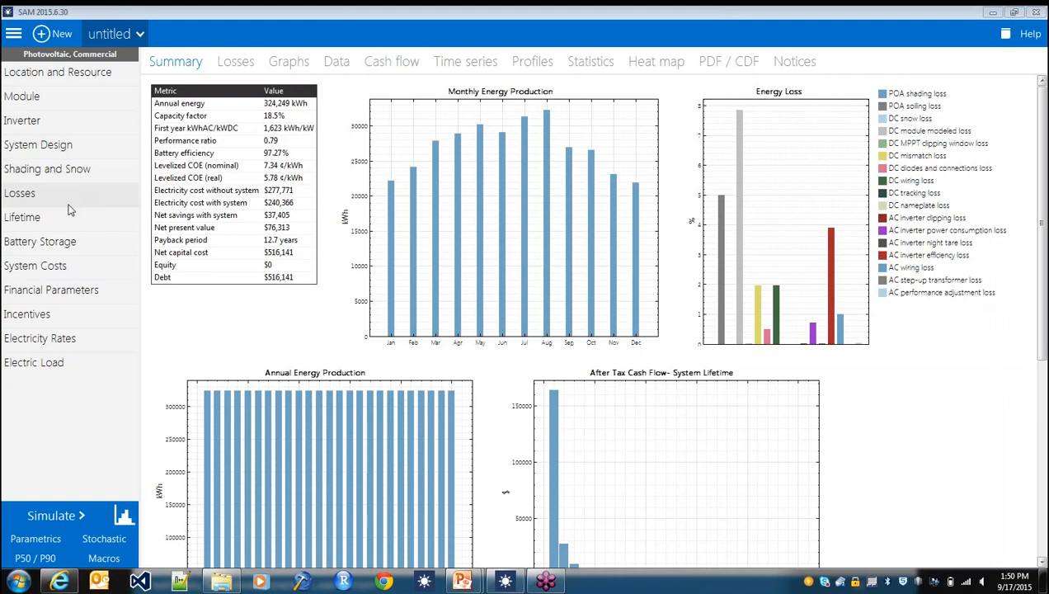
- Set the constant curtailment and availability loss to 100% in the system losses
{"action": "left_click", "coordinate": [74, 153]}
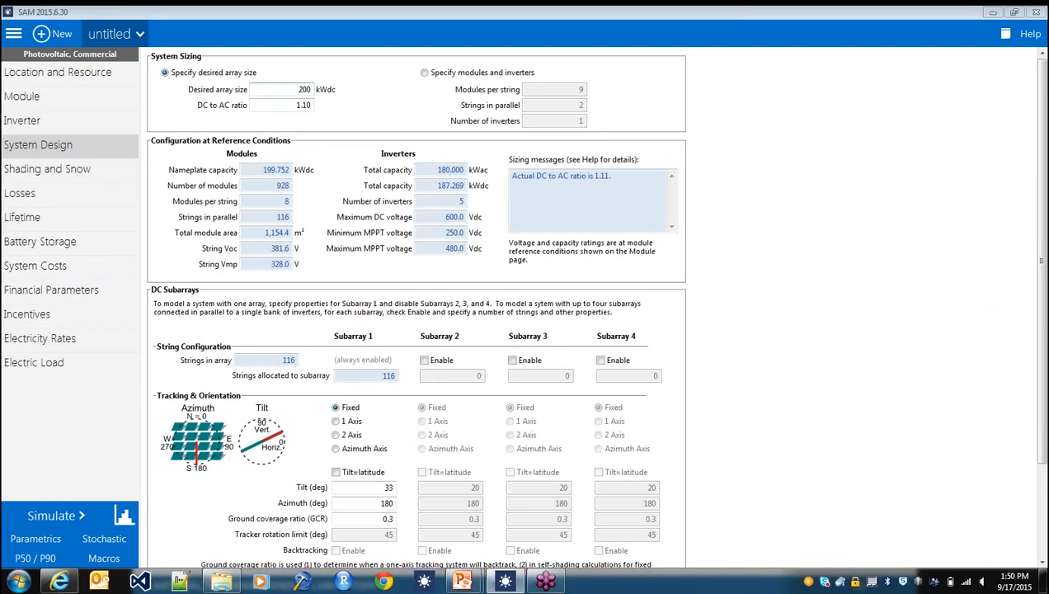
{"action": "left_click", "coordinate": [85, 192]}
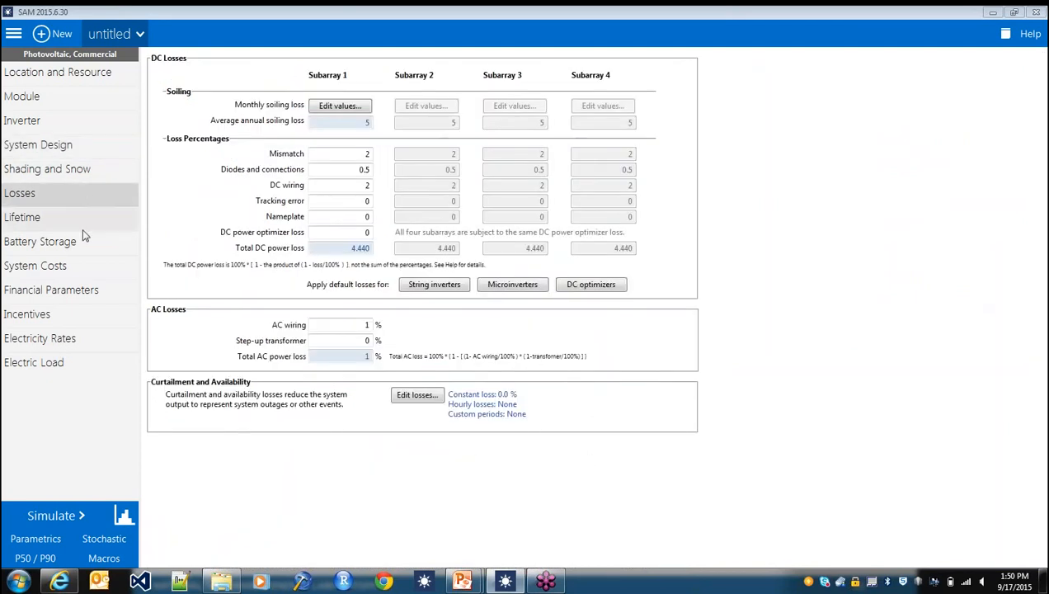
{"action": "left_click", "coordinate": [417, 395]}
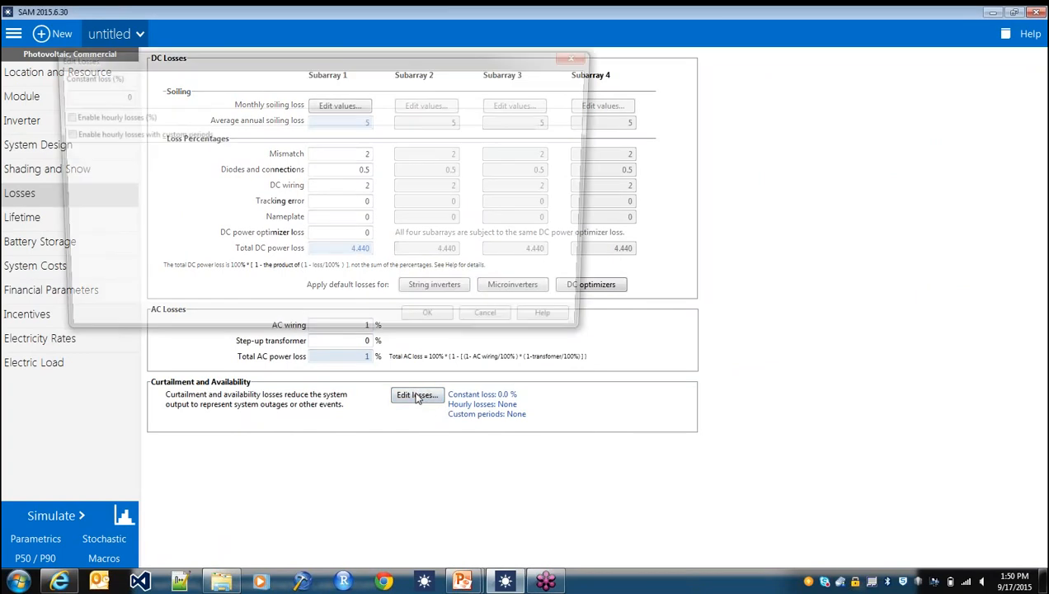
{"action": "left_click", "coordinate": [103, 95]}
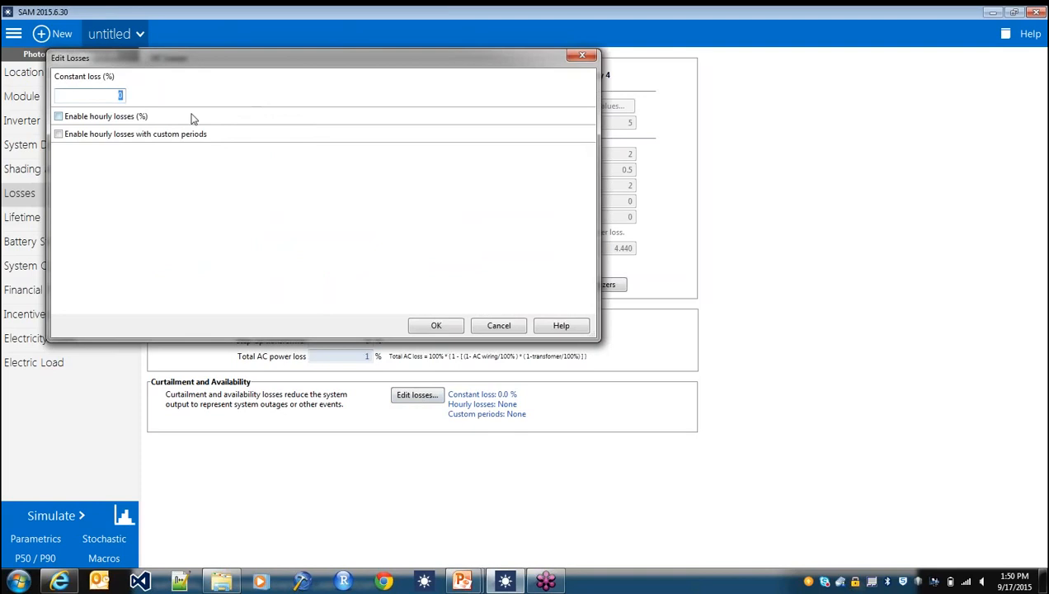
{"action": "type", "text": "100"}
{"action": "left_click", "coordinate": [453, 326]}
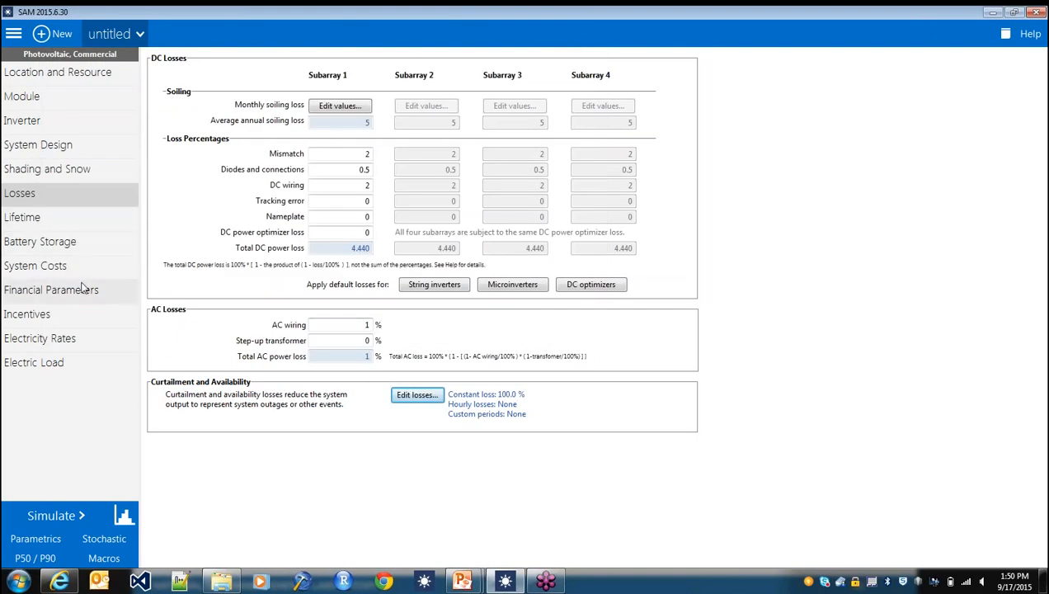
- Set the module and inverter direct capital costs to 0 $/Wdc in the system costs
{"action": "left_click", "coordinate": [78, 267]}
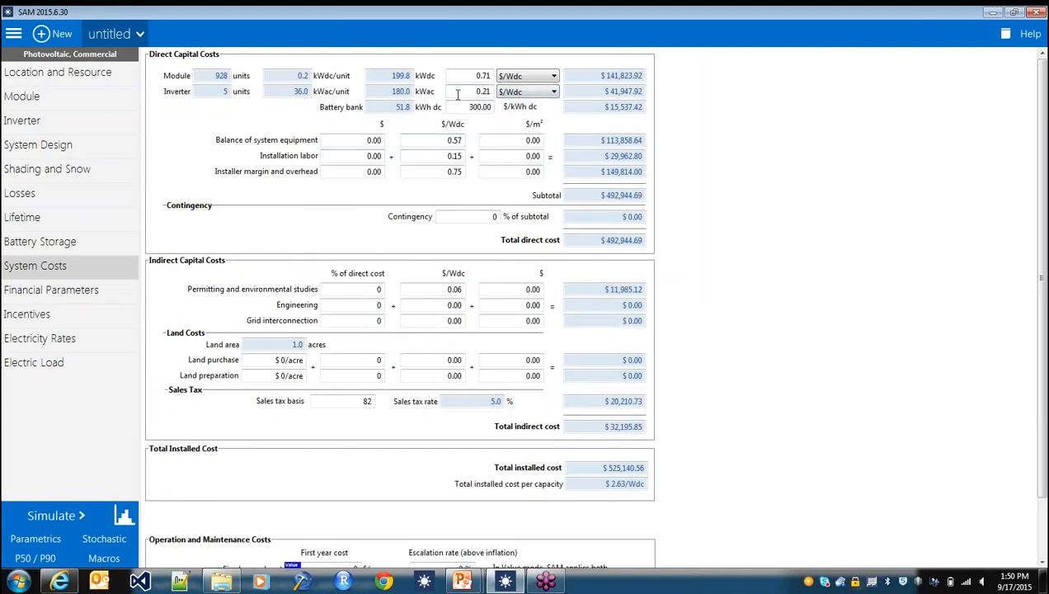
{"action": "left_click_drag", "start_coordinate": [460, 75], "coordinate": [490, 76]}
{"action": "type", "text": "0"}
{"action": "key", "text": "Return"}
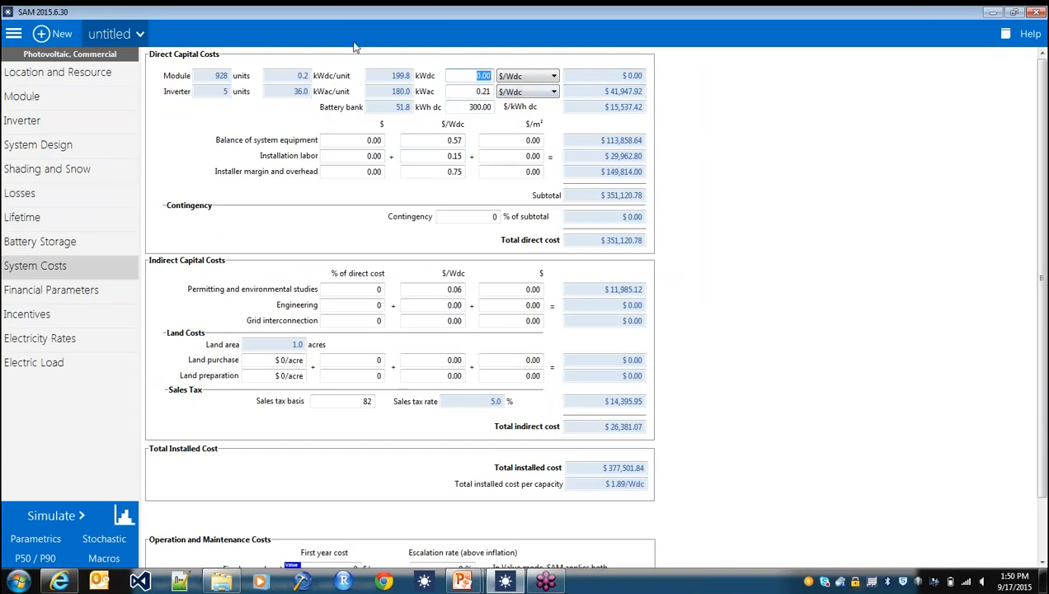
{"action": "left_click", "coordinate": [484, 91]}
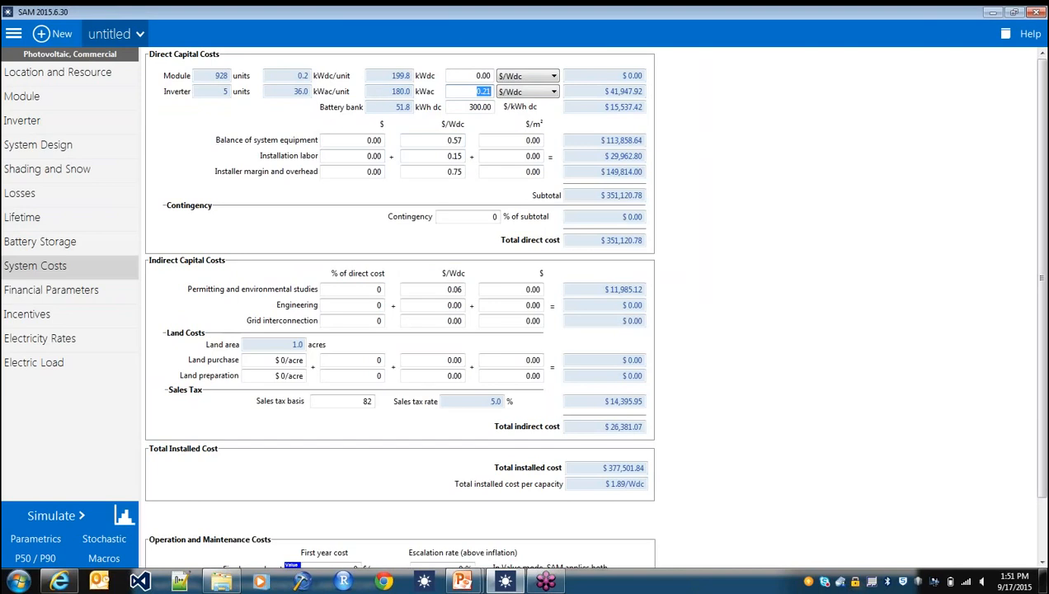
{"action": "key", "text": "Return"}
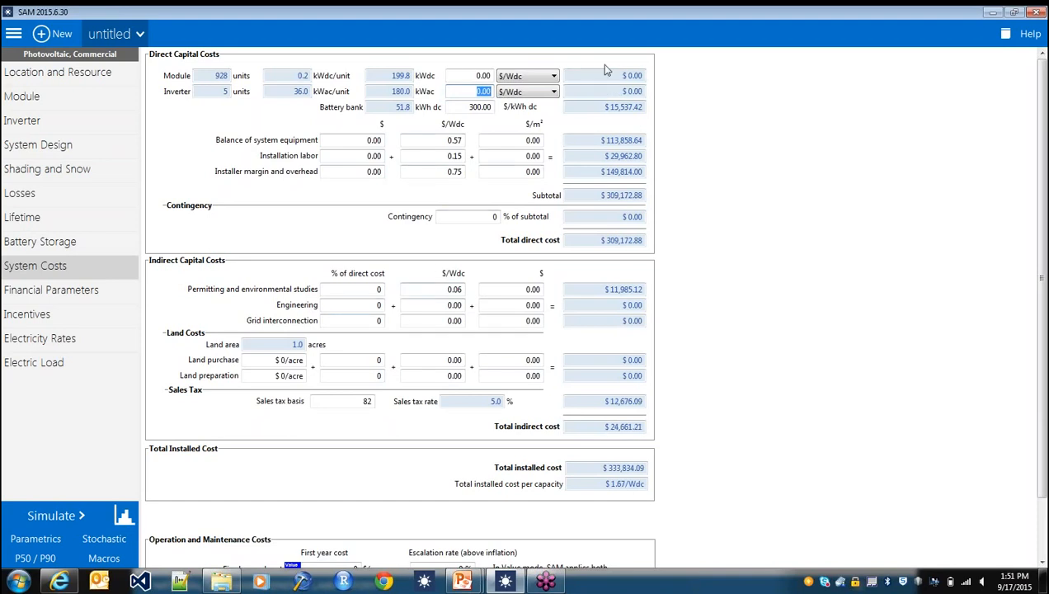
- Rerun the simulation and compare the electricity demand charges with and without the system in the time series plot
{"action": "scroll", "coordinate": [51, 433], "scroll_direction": "down", "scroll_amount": 2}
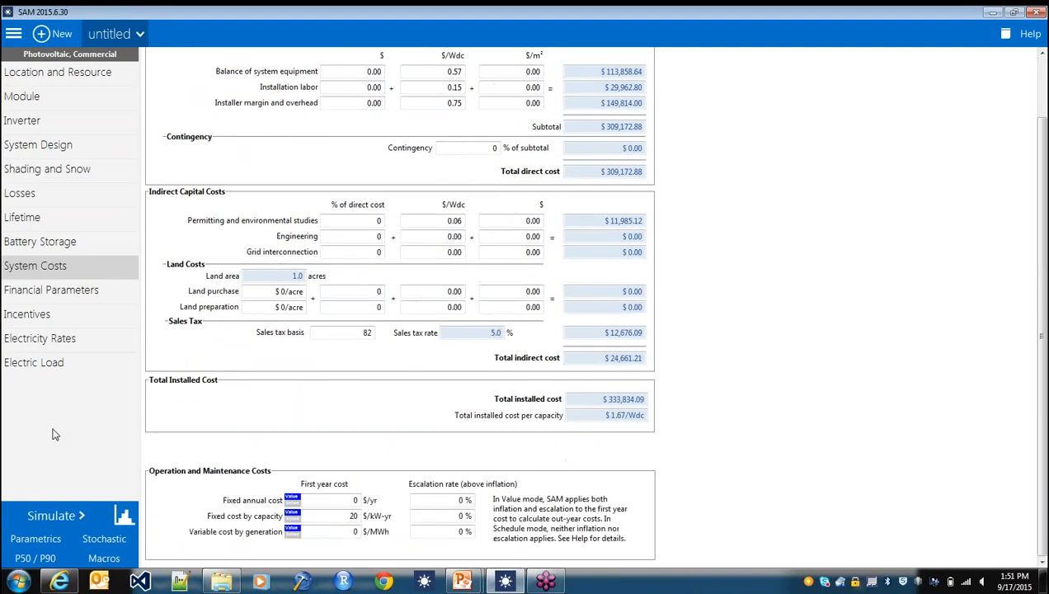
{"action": "left_click", "coordinate": [54, 516]}
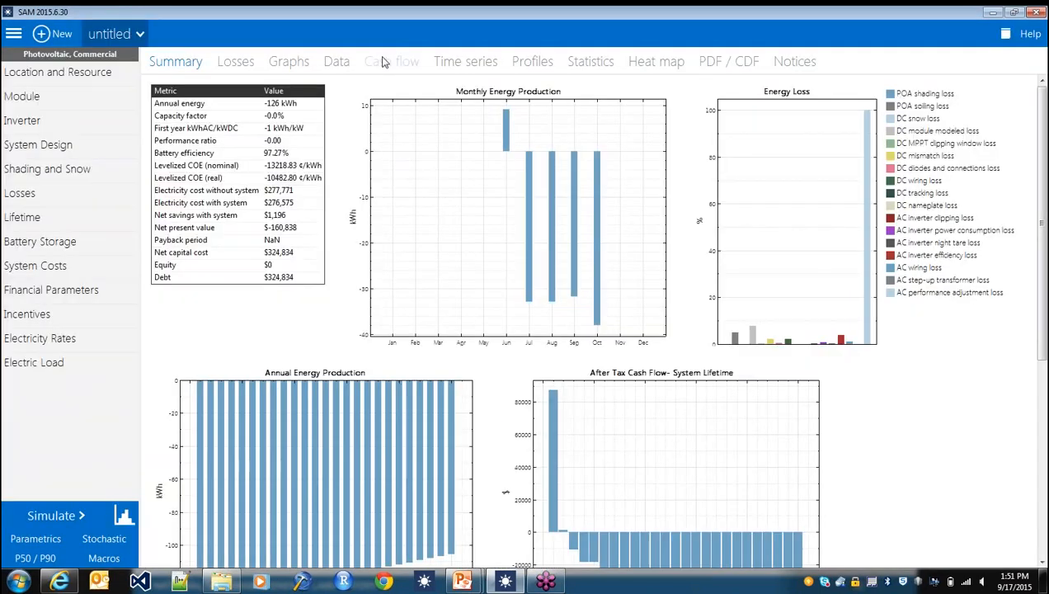
{"action": "left_click", "coordinate": [445, 63]}
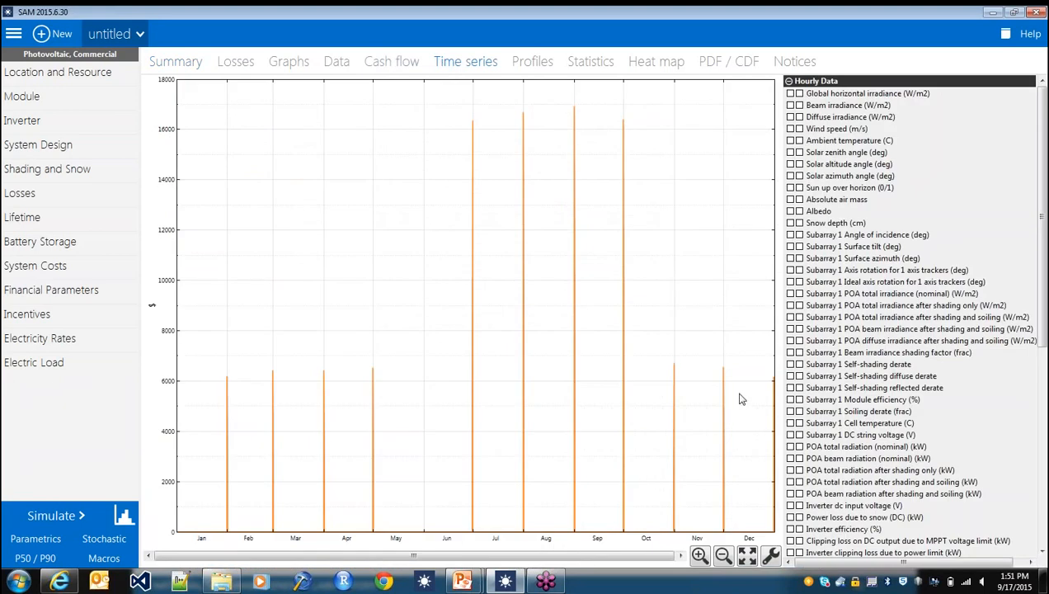
{"action": "scroll", "coordinate": [828, 369], "scroll_direction": "down", "scroll_amount": 1}
{"action": "scroll", "coordinate": [827, 369], "scroll_direction": "down", "scroll_amount": 10}
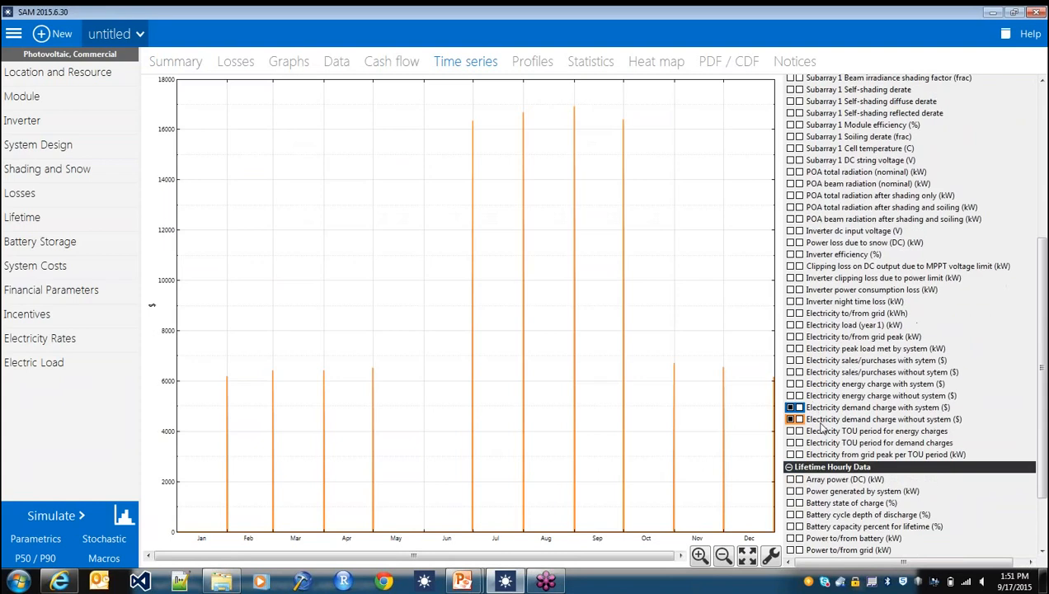
{"action": "left_click", "coordinate": [792, 407]}
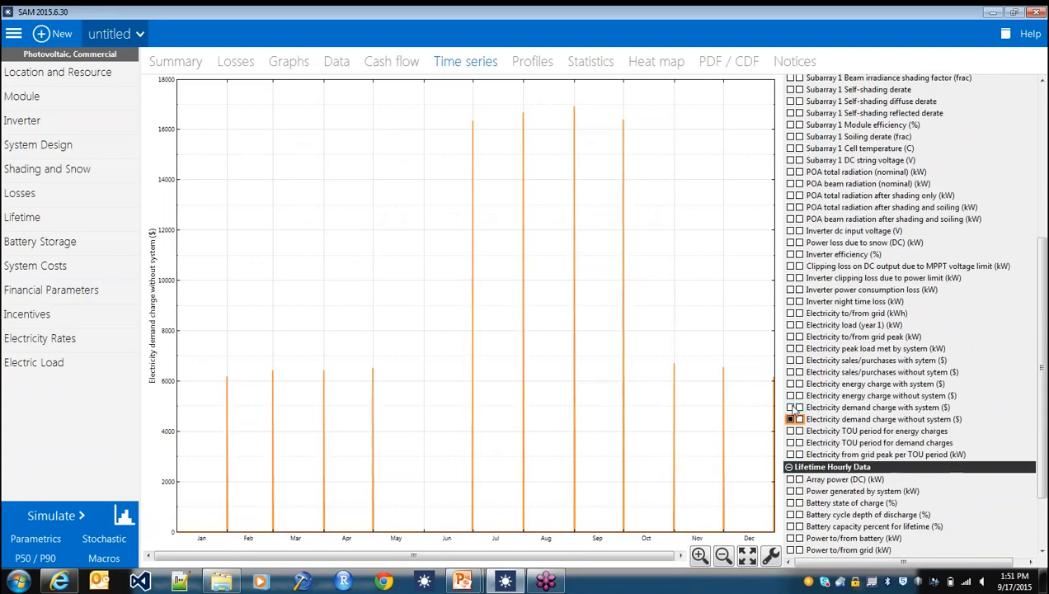
{"action": "left_click", "coordinate": [792, 407]}
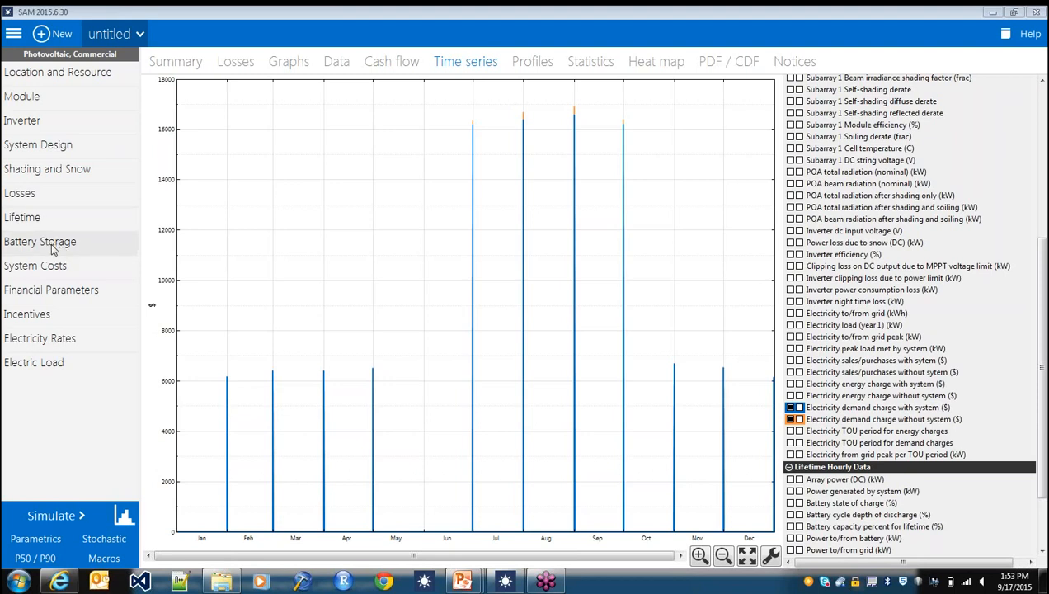
- Review the monthly electric load summary and the battery's manual storage dispatch controller, including the minimum state of charge
{"action": "left_click", "coordinate": [88, 359]}
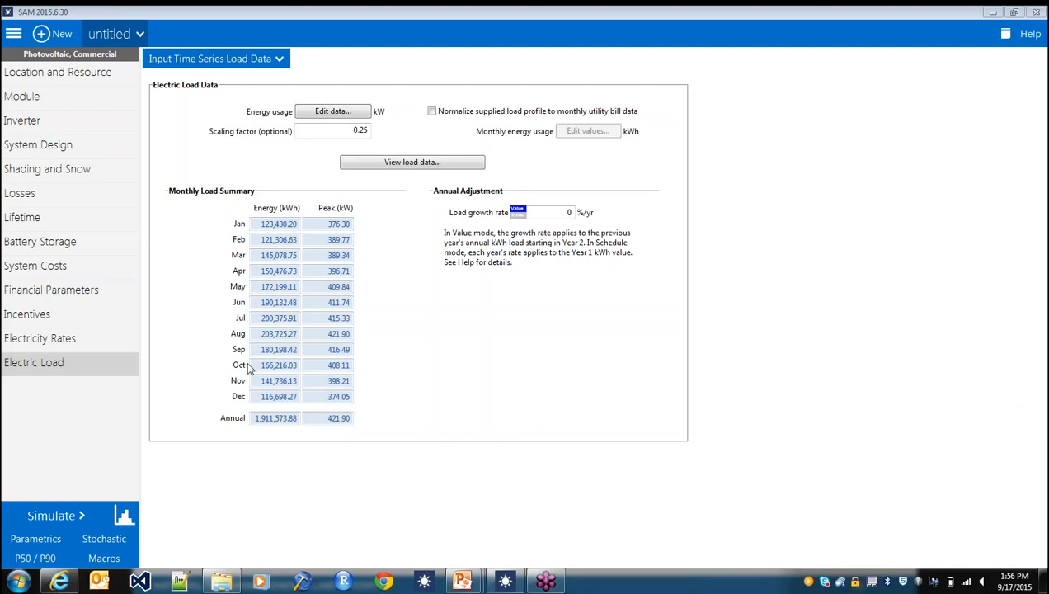
{"action": "left_click", "coordinate": [71, 248]}
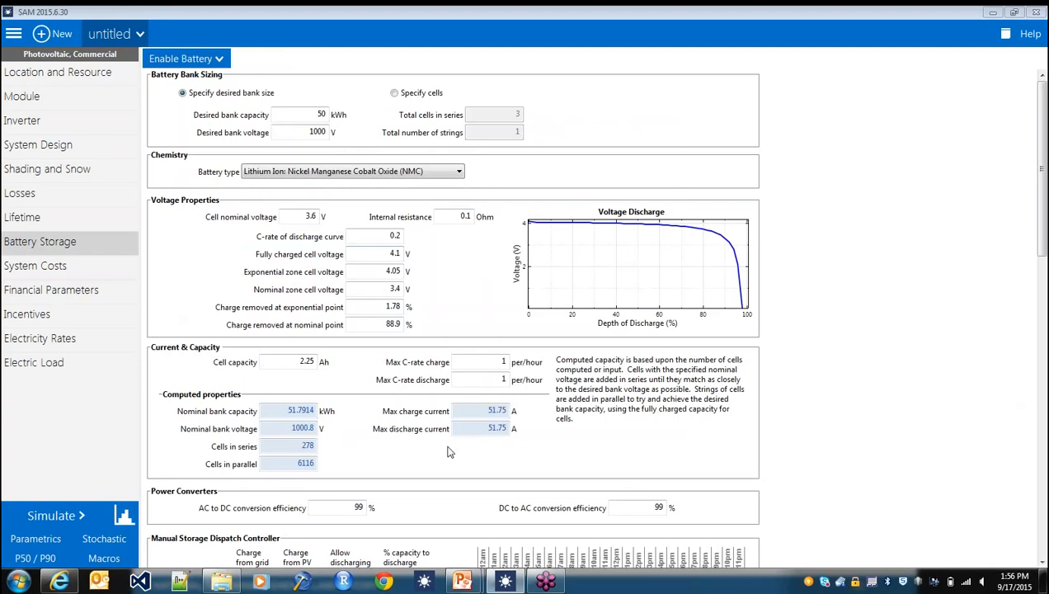
{"action": "scroll", "coordinate": [497, 477], "scroll_direction": "down", "scroll_amount": 3}
{"action": "scroll", "coordinate": [498, 477], "scroll_direction": "down", "scroll_amount": 1}
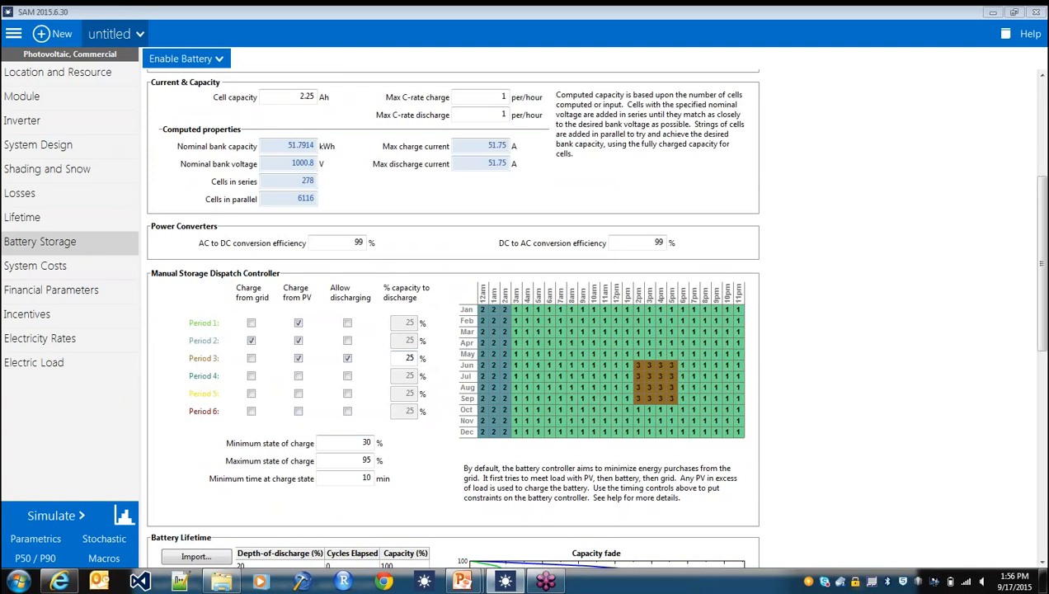
{"action": "left_click_drag", "start_coordinate": [360, 443], "coordinate": [372, 443]}
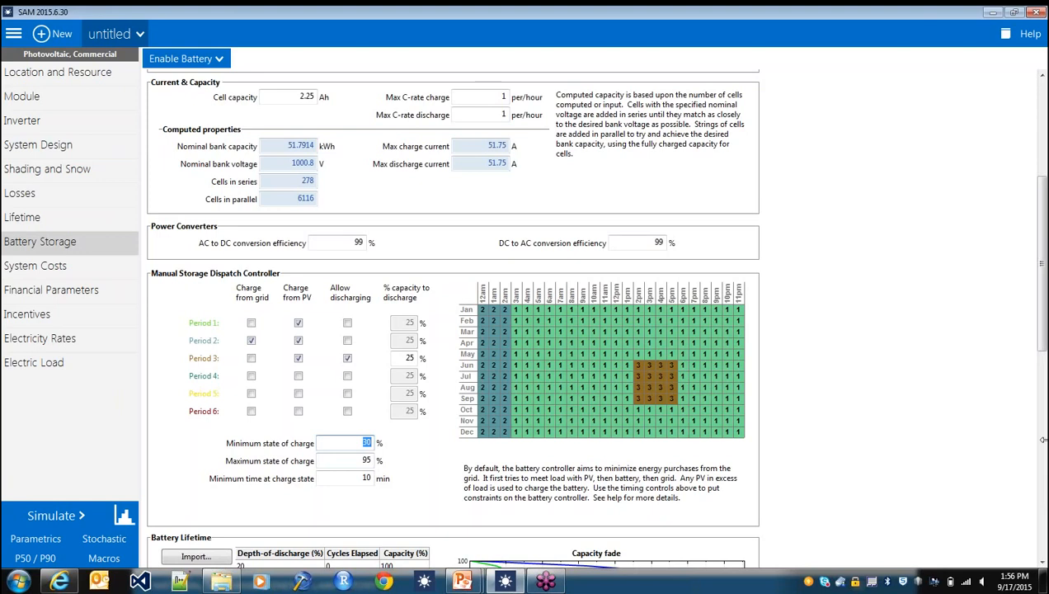
{"action": "left_click", "coordinate": [1038, 394]}
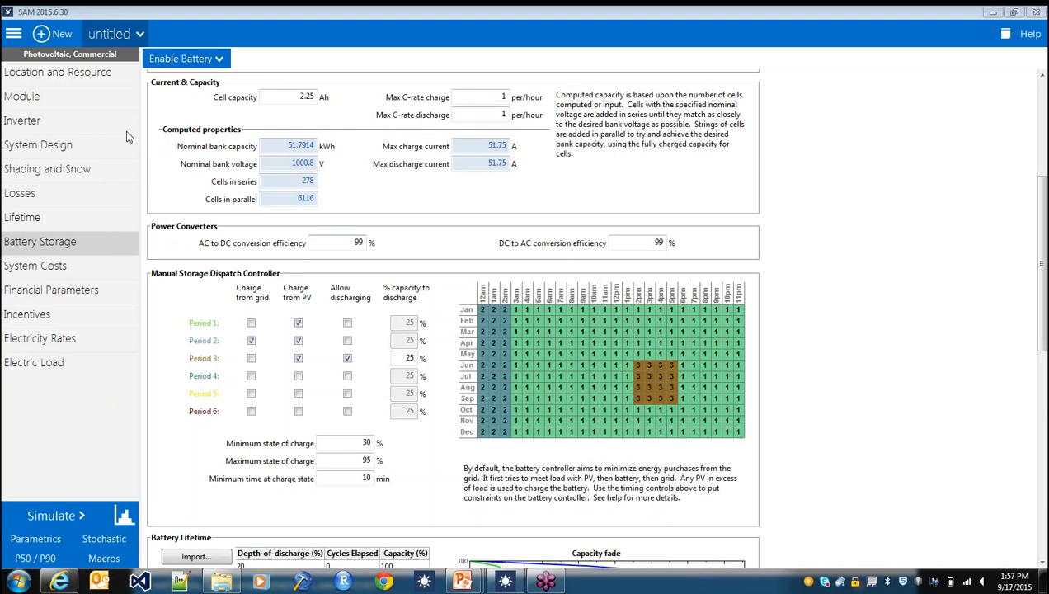
- Set the battery's desired bank capacity to 60 kWh
{"action": "scroll", "coordinate": [79, 244], "scroll_direction": "up", "scroll_amount": 1}
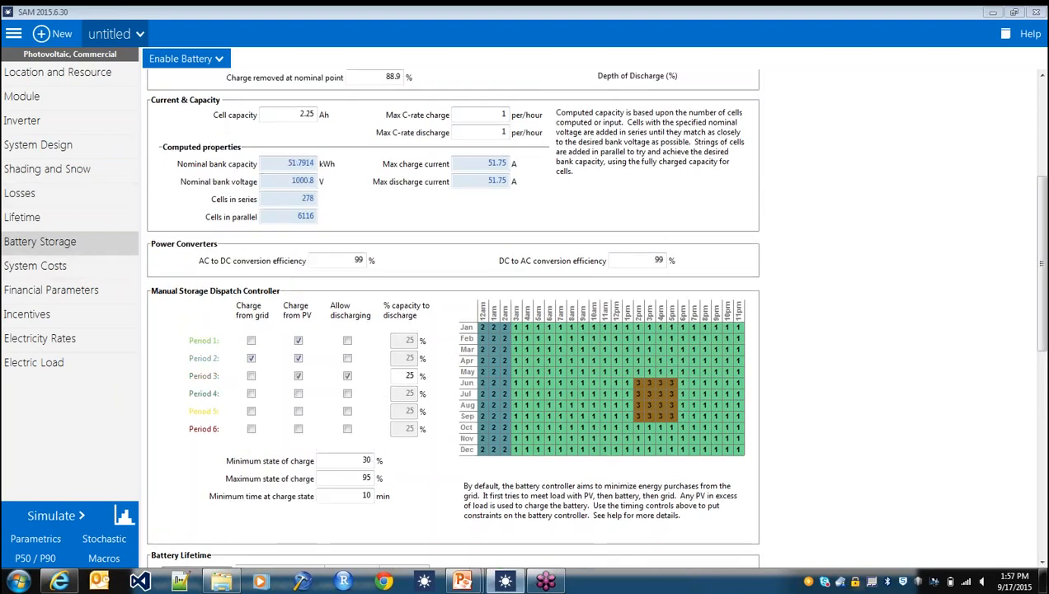
{"action": "scroll", "coordinate": [376, 194], "scroll_direction": "up", "scroll_amount": 8}
{"action": "double_click", "coordinate": [321, 132]}
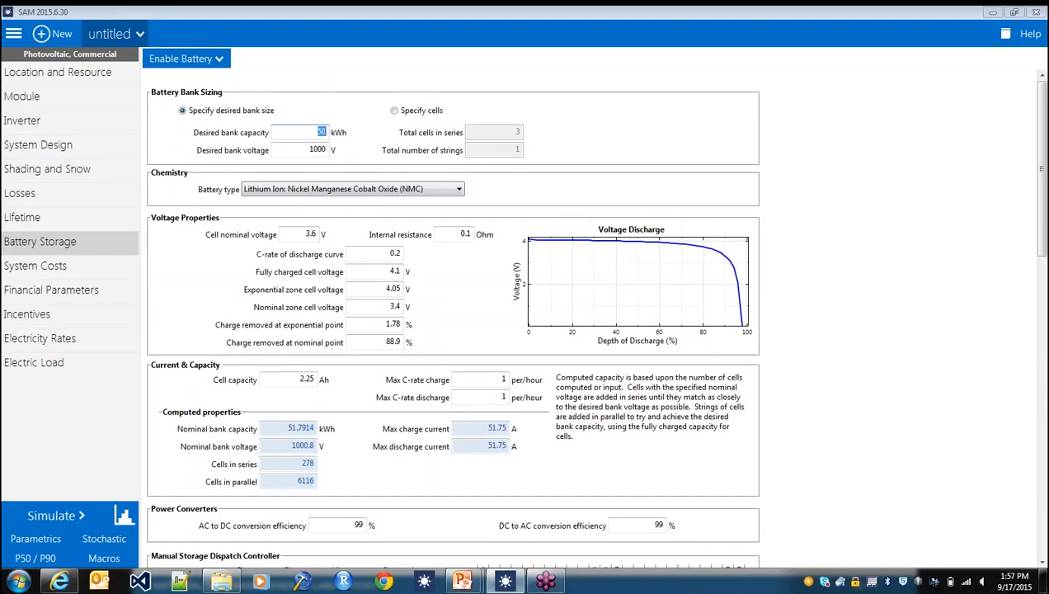
{"action": "type", "text": "60"}
{"action": "key", "text": "Return"}
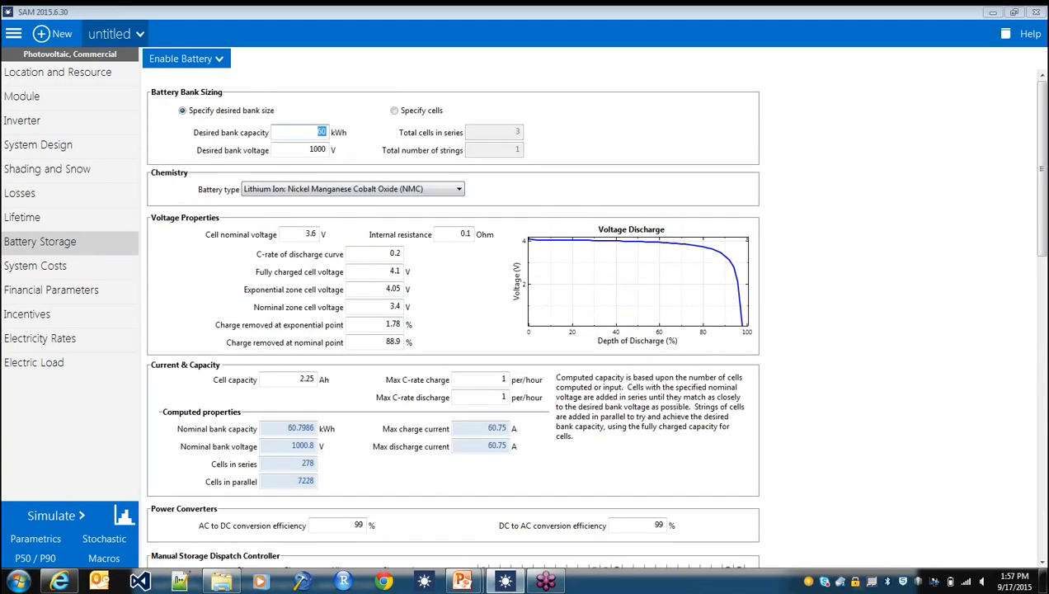
- Set the battery's maximum C-rate of charge and discharge to 0.5 per hour
{"action": "double_click", "coordinate": [503, 380]}
{"action": "type", "text": "0.3"}
{"action": "key", "text": "BackSpace"}
{"action": "type", "text": "5"}
{"action": "key", "text": "Return"}
{"action": "left_click_drag", "start_coordinate": [481, 396], "coordinate": [590, 395]}
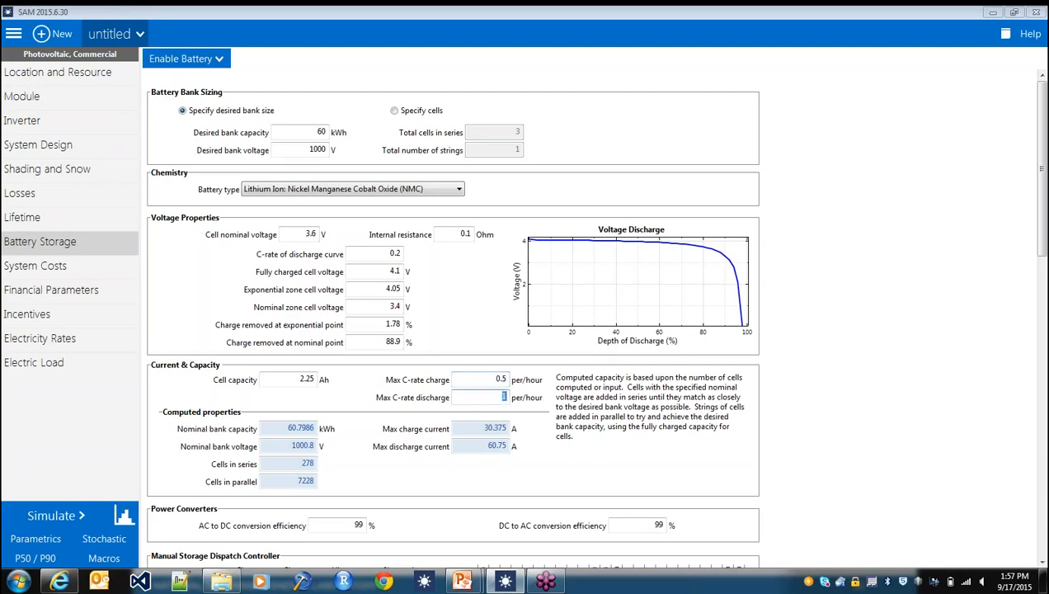
{"action": "type", "text": "0.5"}
{"action": "key", "text": "Return"}
{"action": "left_click", "coordinate": [1041, 424]}
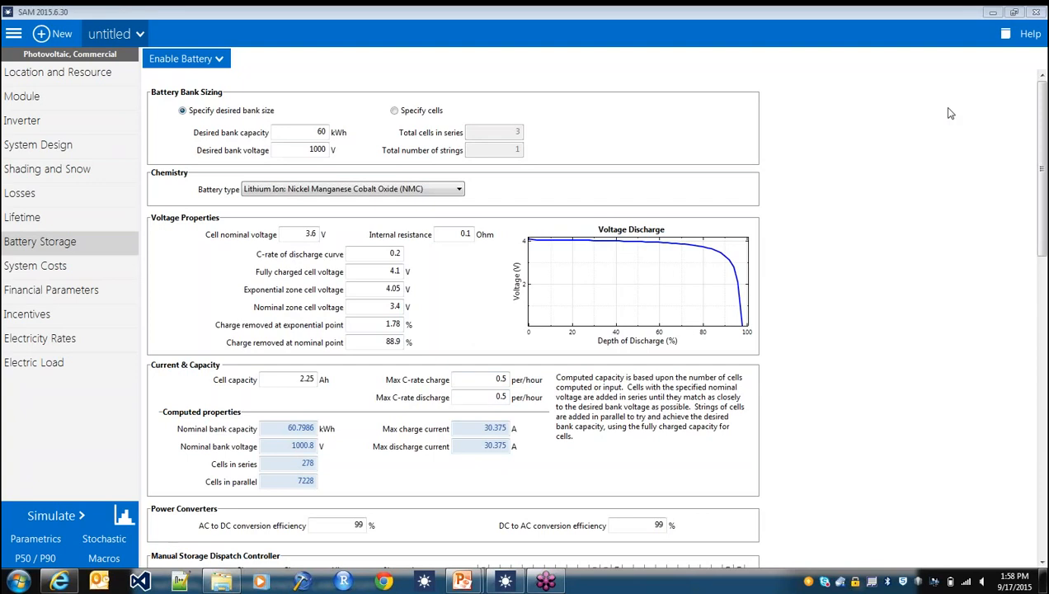
{"action": "left_click", "coordinate": [460, 198]}
{"action": "left_click", "coordinate": [495, 198]}
- Examine the electric load's energy usage data and its time step setting, and close both without saving changes
{"action": "left_click", "coordinate": [33, 364]}
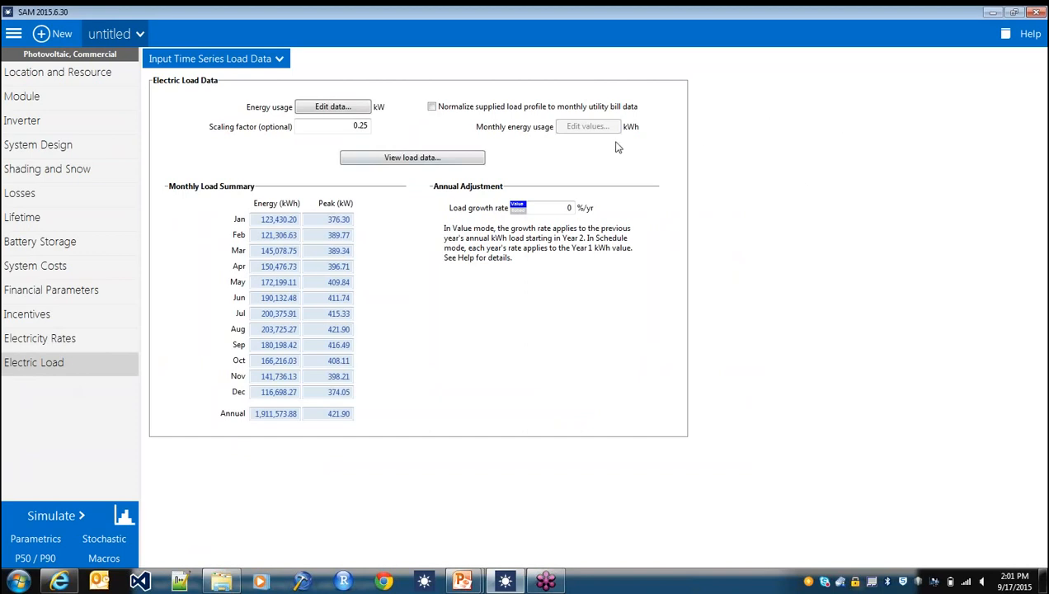
{"action": "left_click", "coordinate": [355, 108]}
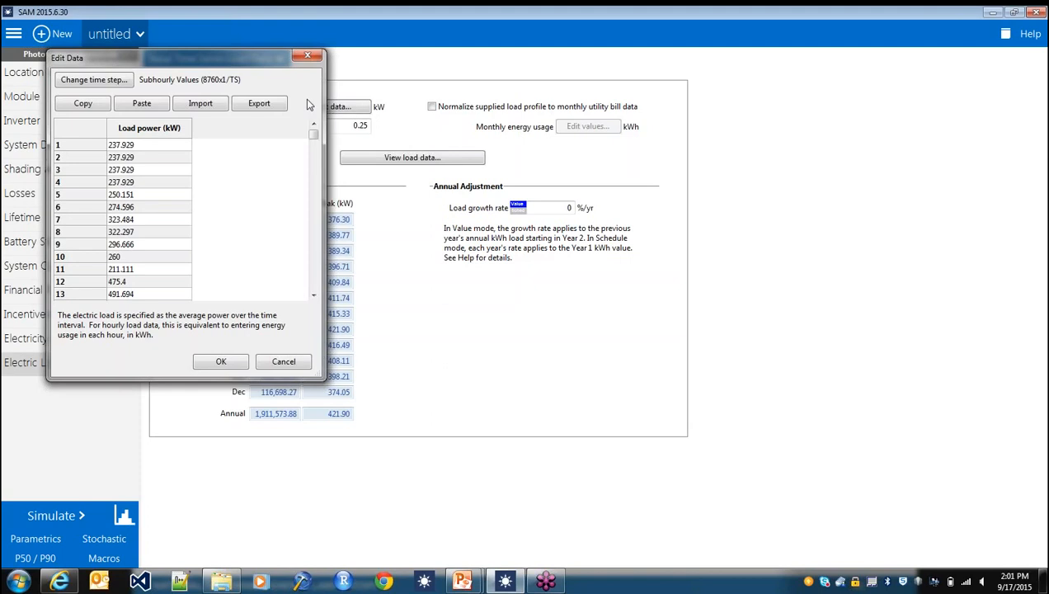
{"action": "left_click", "coordinate": [118, 82]}
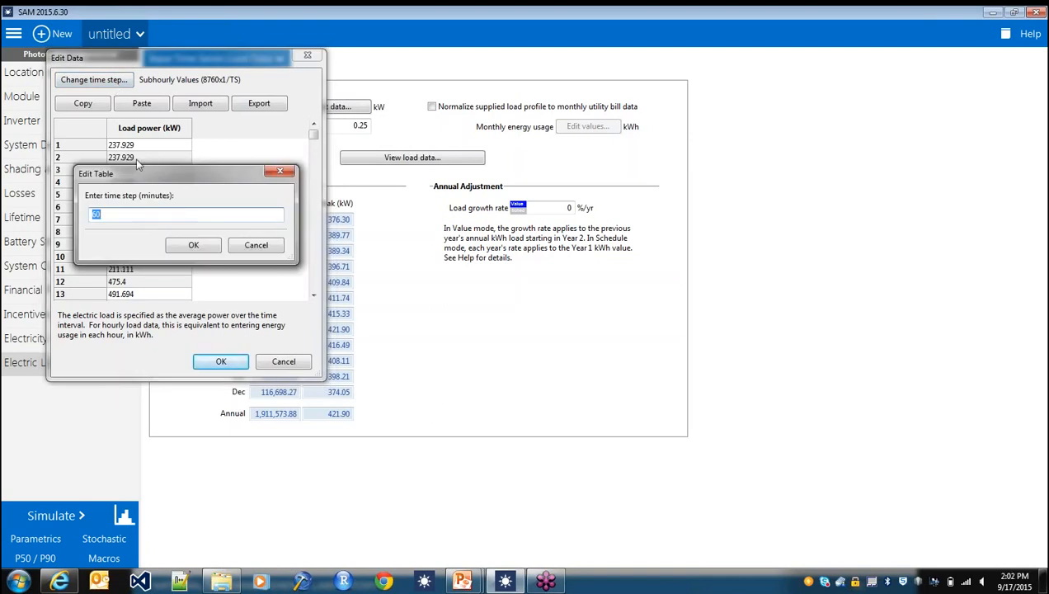
{"action": "type", "text": "1"}
{"action": "left_click", "coordinate": [269, 251]}
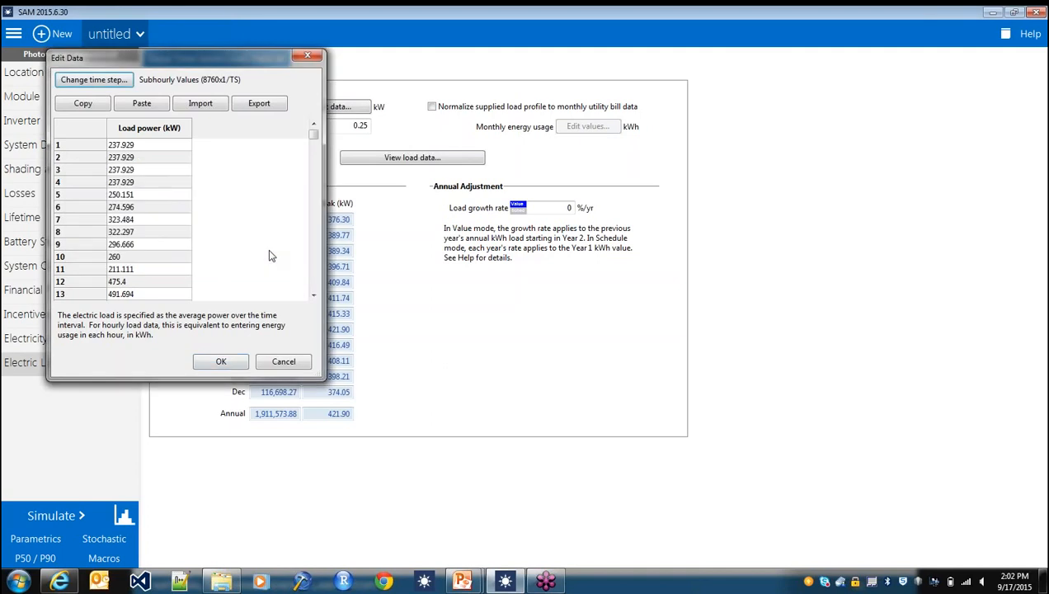
{"action": "left_click", "coordinate": [284, 362]}
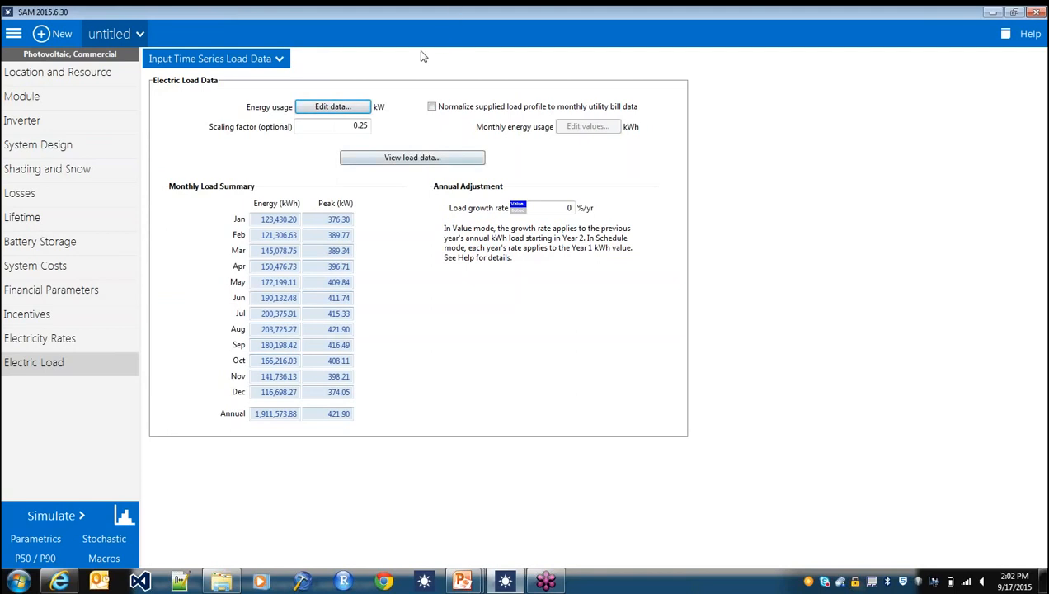
- Change the case's financial model to Residential (distributed) with Photovoltaic (detailed), and switch the electric load input to Calculate Load Data
{"action": "left_click", "coordinate": [281, 62]}
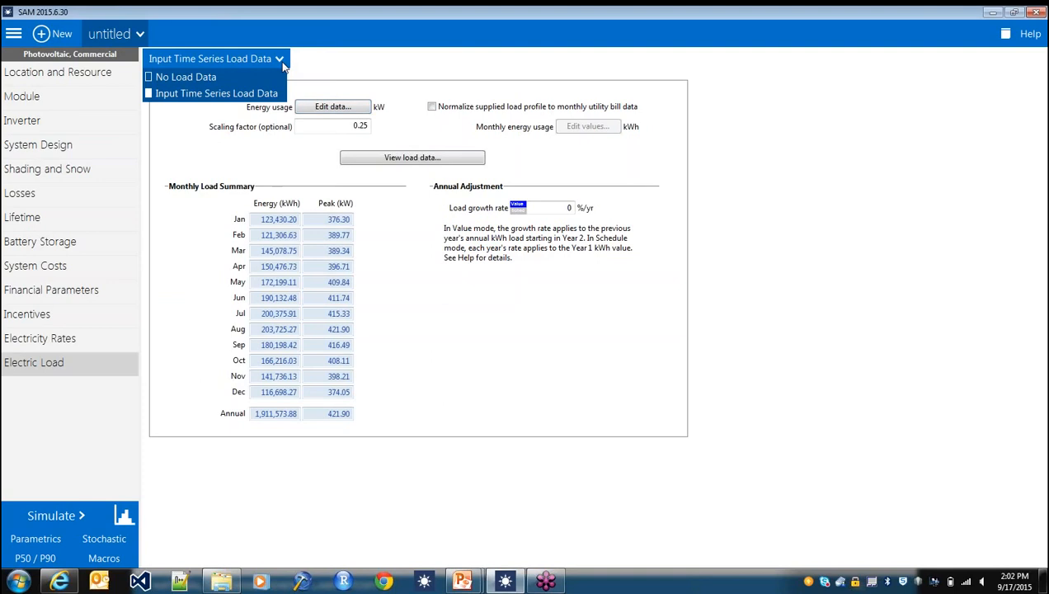
{"action": "left_click", "coordinate": [328, 66]}
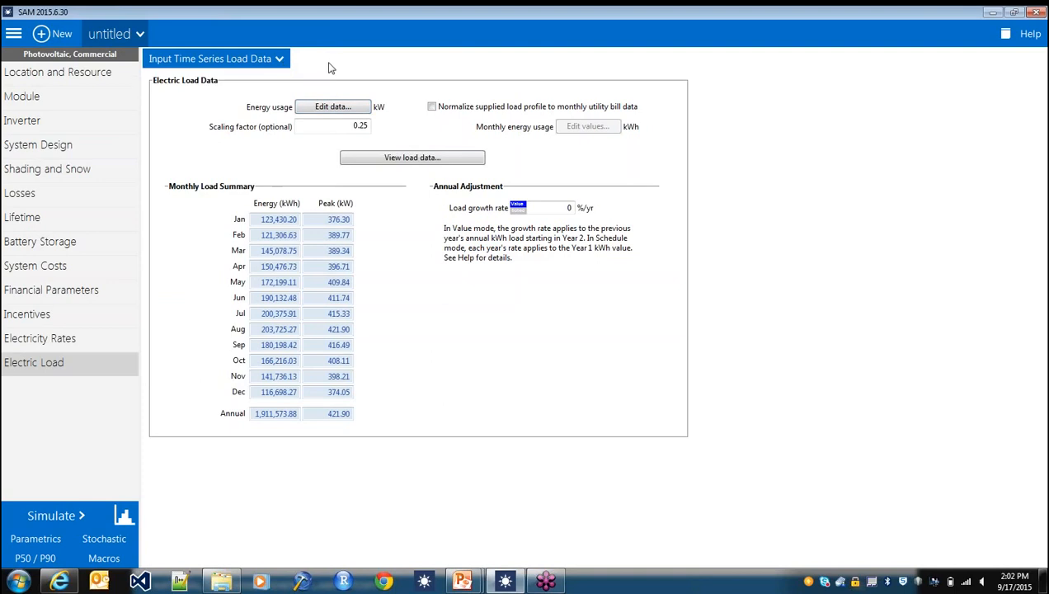
{"action": "left_click", "coordinate": [142, 38]}
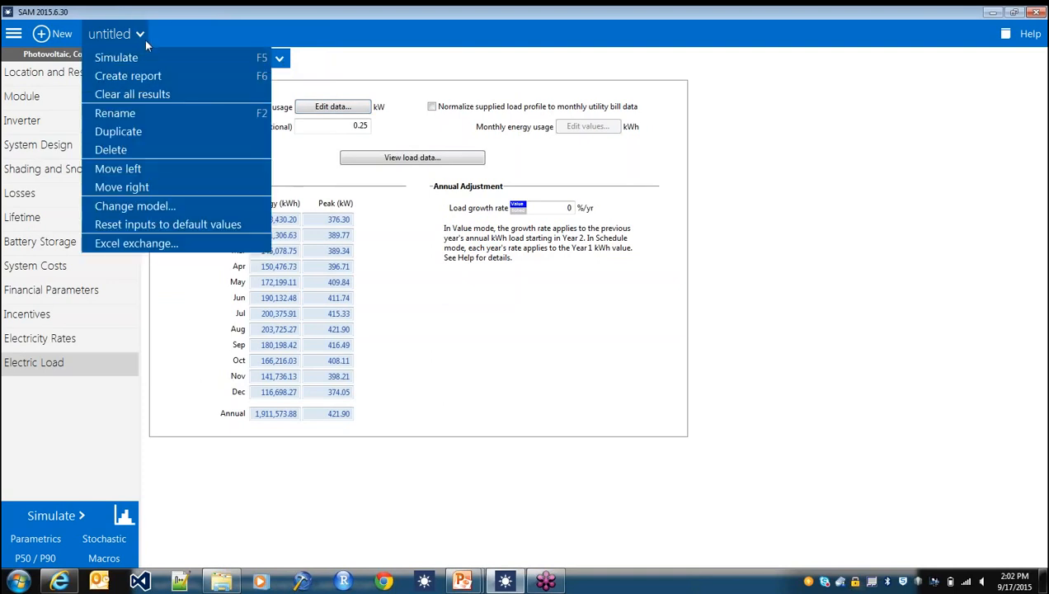
{"action": "left_click", "coordinate": [158, 217]}
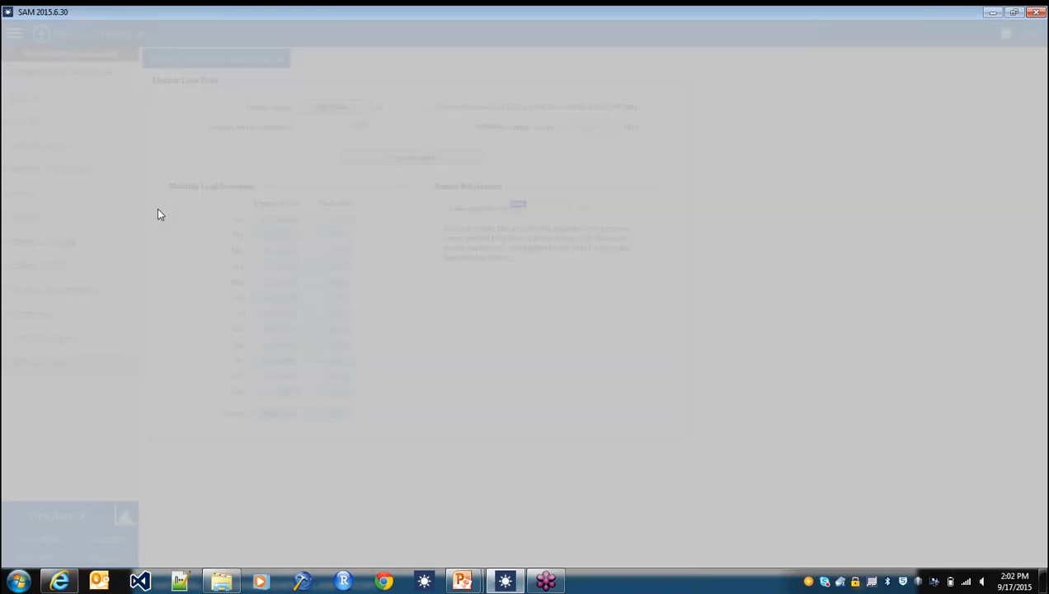
{"action": "left_click", "coordinate": [302, 65]}
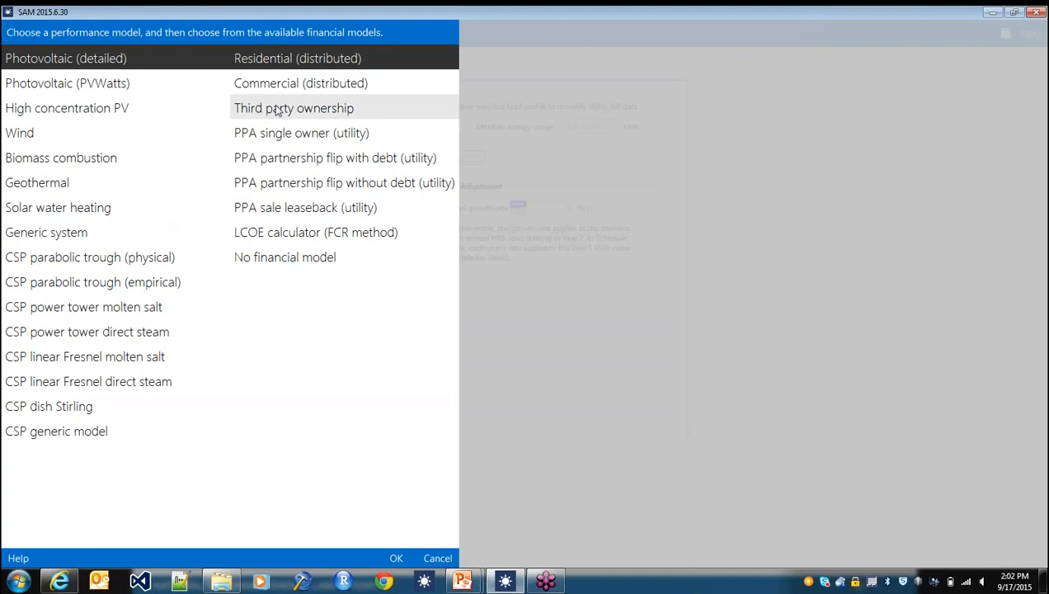
{"action": "double_click", "coordinate": [348, 64]}
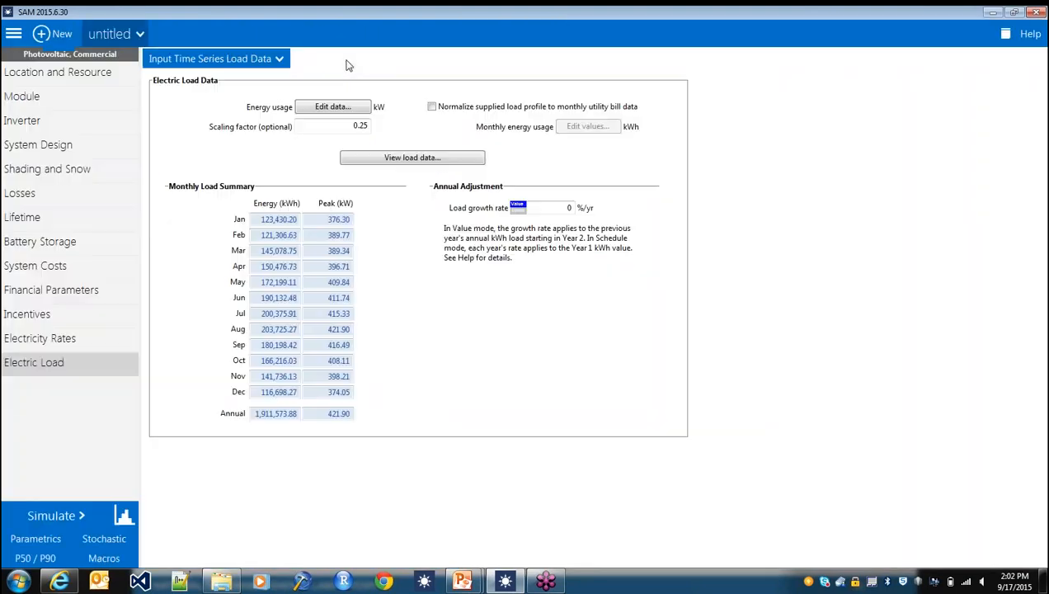
{"action": "left_click", "coordinate": [281, 60]}
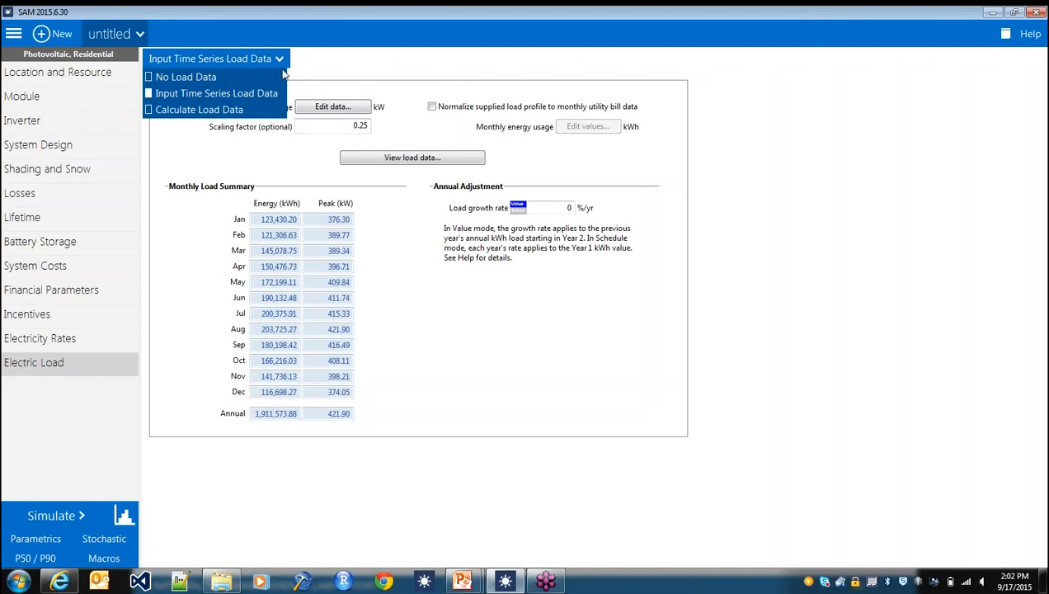
{"action": "left_click", "coordinate": [272, 111]}
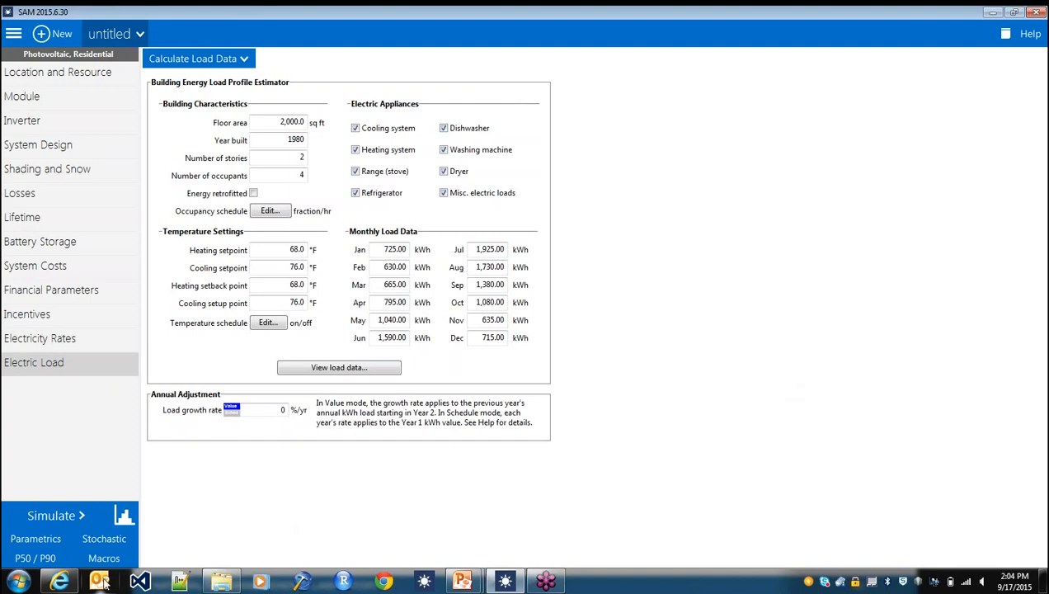
- Close the untitled project without saving its changes
{"action": "left_click", "coordinate": [13, 33]}
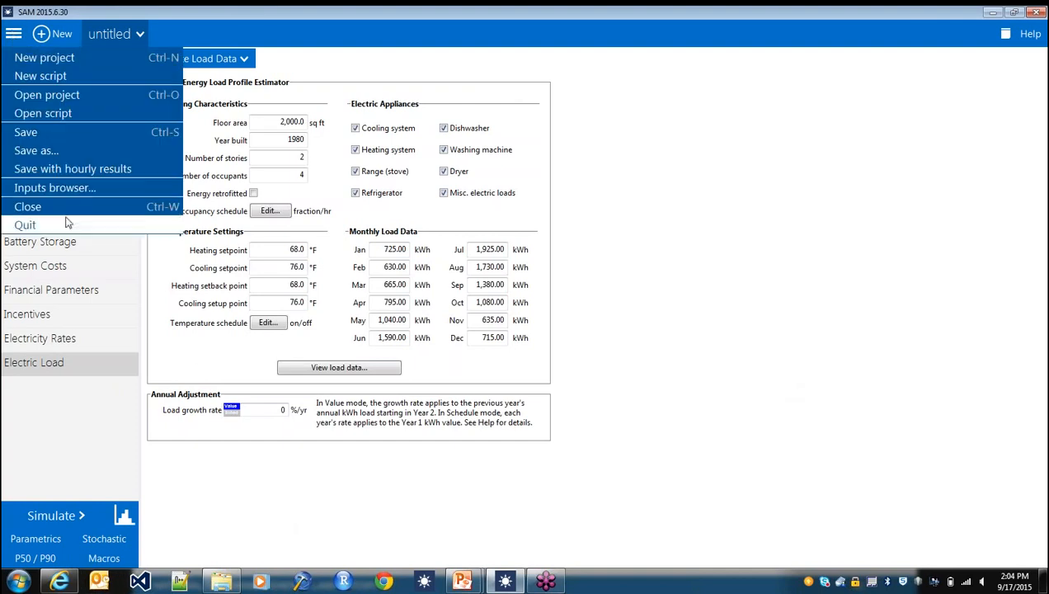
{"action": "left_click", "coordinate": [33, 224]}
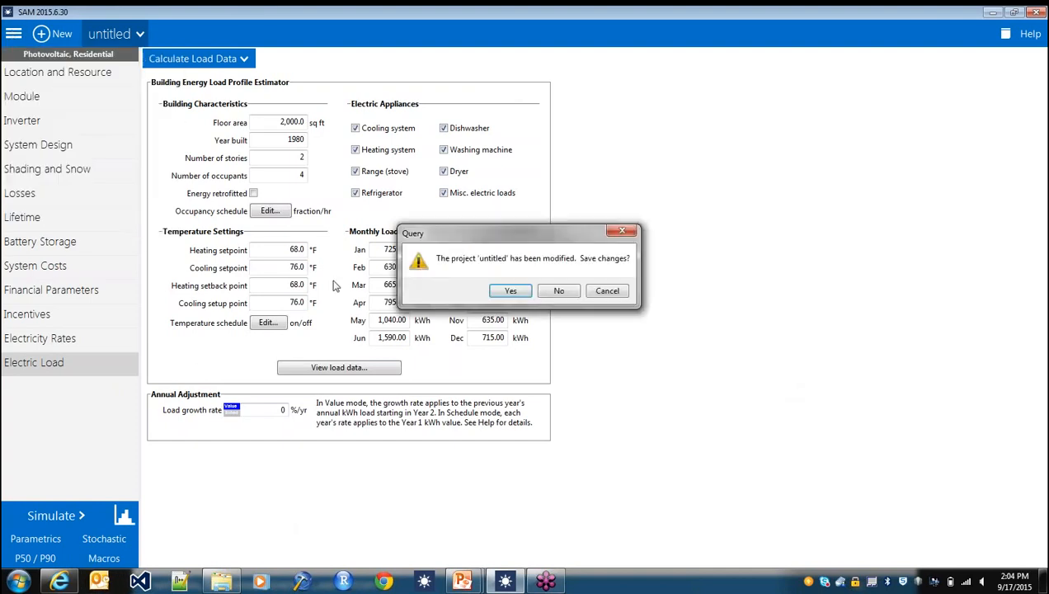
{"action": "left_click", "coordinate": [559, 290]}
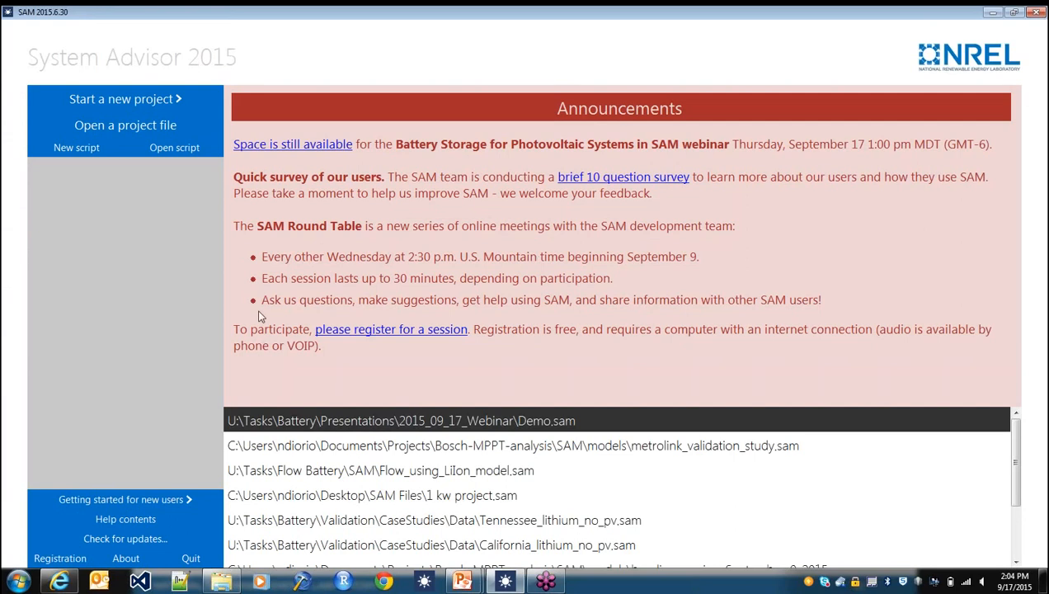